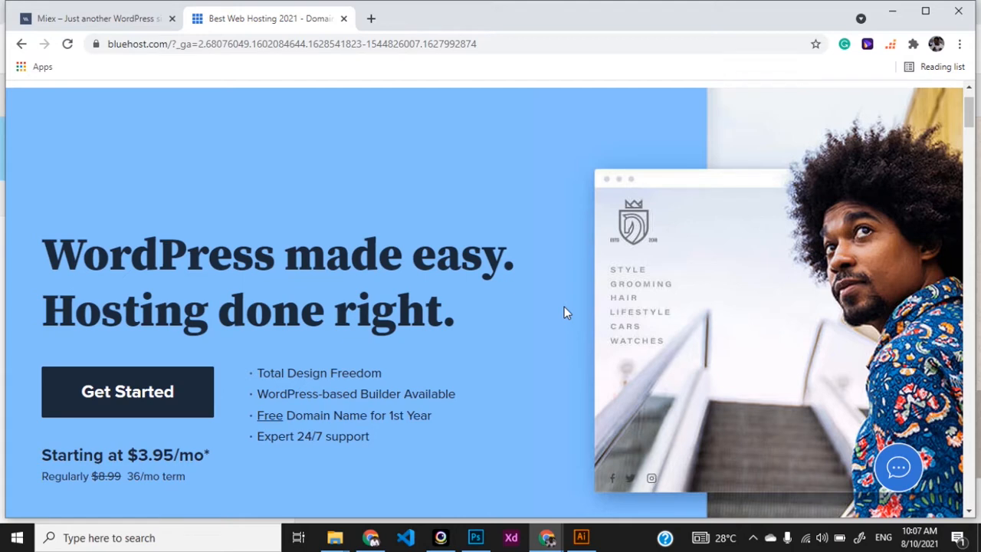
Step: Log in to the Bluehost hosting account with the saved credentials to reach the portal home
{"action": "scroll", "coordinate": [565, 312], "scroll_direction": "up", "scroll_amount": 1}
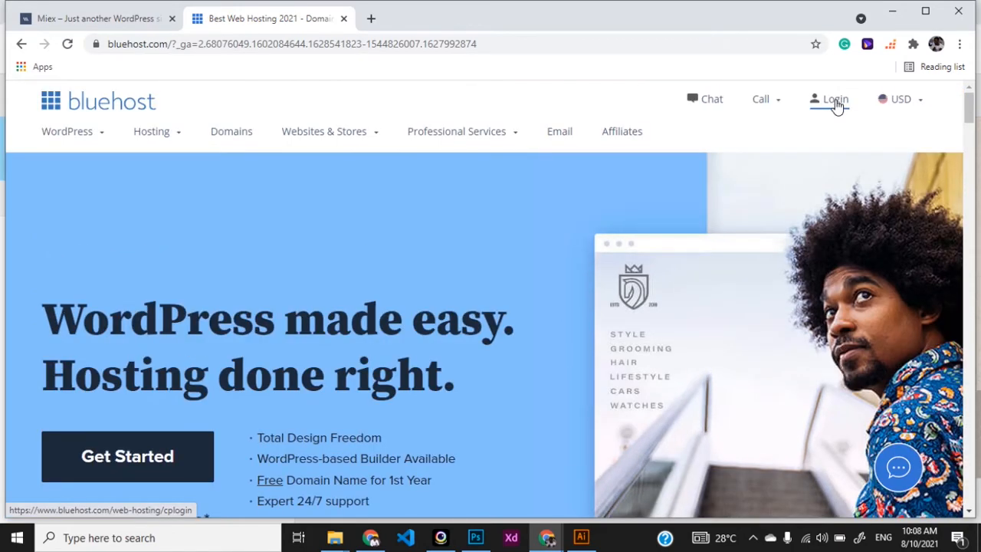
{"action": "left_click", "coordinate": [834, 107]}
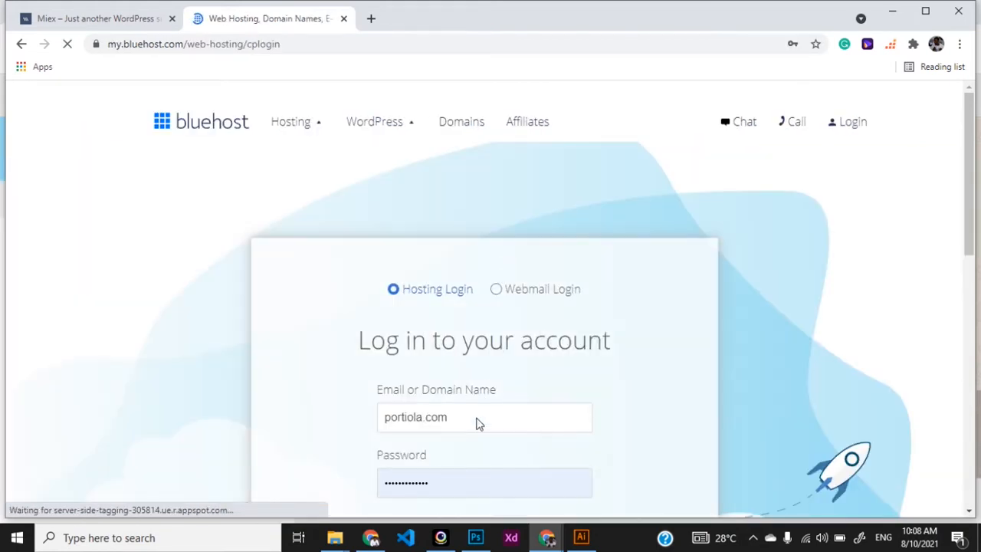
{"action": "scroll", "coordinate": [479, 420], "scroll_direction": "down", "scroll_amount": 2}
{"action": "left_click", "coordinate": [476, 425]}
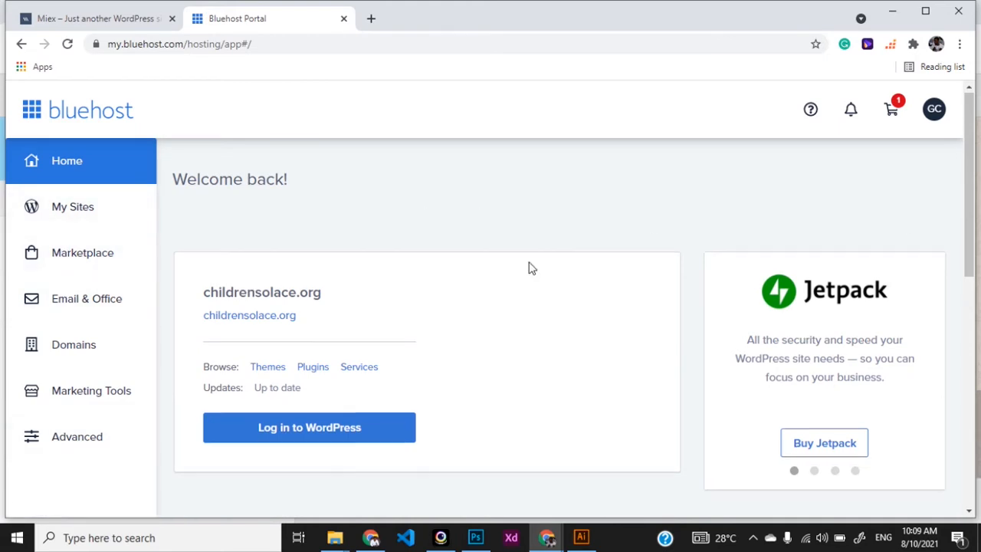
{"action": "scroll", "coordinate": [529, 268], "scroll_direction": "down", "scroll_amount": 2}
{"action": "scroll", "coordinate": [530, 267], "scroll_direction": "up", "scroll_amount": 2}
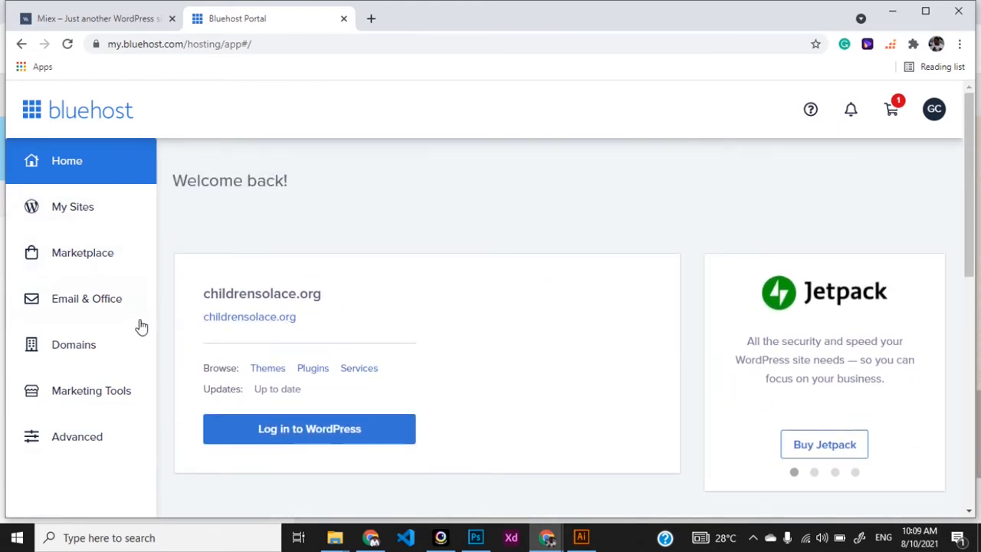
Step: Go to Domains in the Bluehost sidebar and open its Subdomains page
{"action": "left_click", "coordinate": [70, 352]}
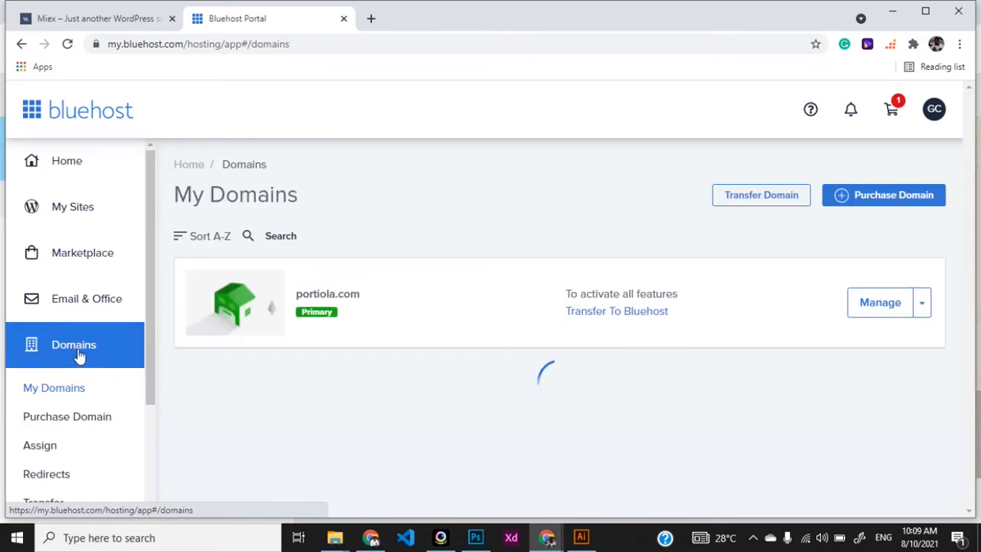
{"action": "scroll", "coordinate": [76, 393], "scroll_direction": "down", "scroll_amount": 1}
{"action": "scroll", "coordinate": [75, 395], "scroll_direction": "down", "scroll_amount": 1}
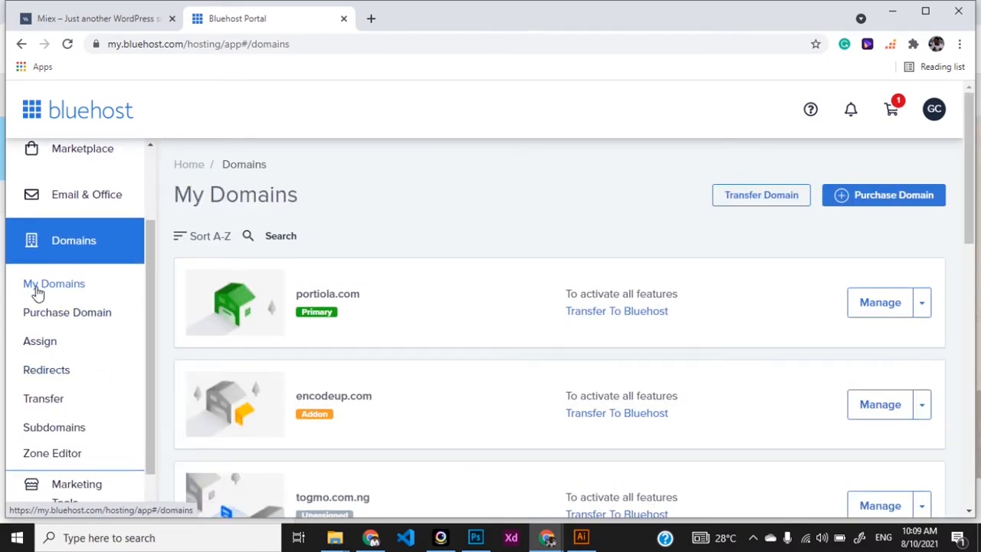
{"action": "scroll", "coordinate": [403, 449], "scroll_direction": "down", "scroll_amount": 2}
{"action": "scroll", "coordinate": [403, 449], "scroll_direction": "up", "scroll_amount": 1}
{"action": "scroll", "coordinate": [403, 451], "scroll_direction": "up", "scroll_amount": 1}
{"action": "scroll", "coordinate": [405, 451], "scroll_direction": "down", "scroll_amount": 2}
{"action": "scroll", "coordinate": [405, 450], "scroll_direction": "up", "scroll_amount": 2}
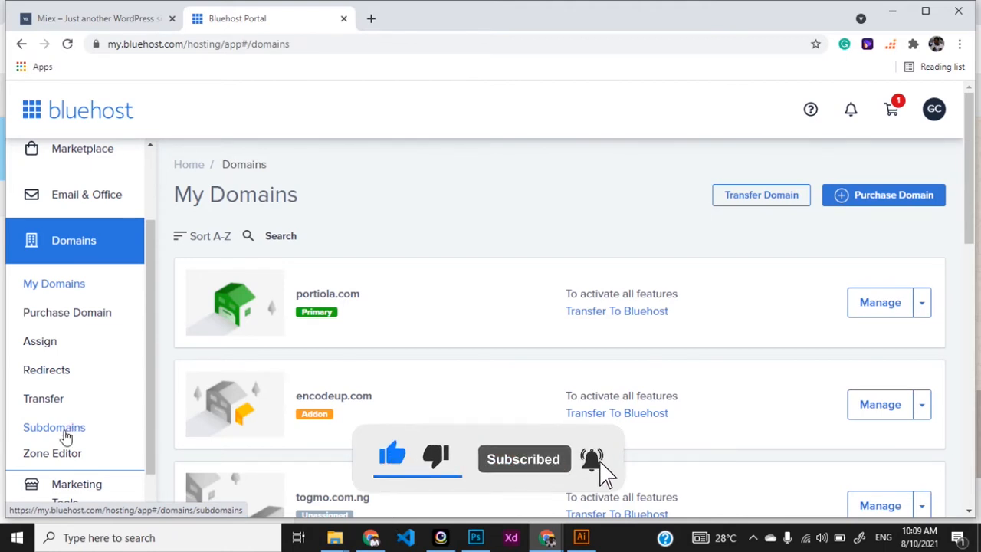
{"action": "left_click", "coordinate": [66, 434]}
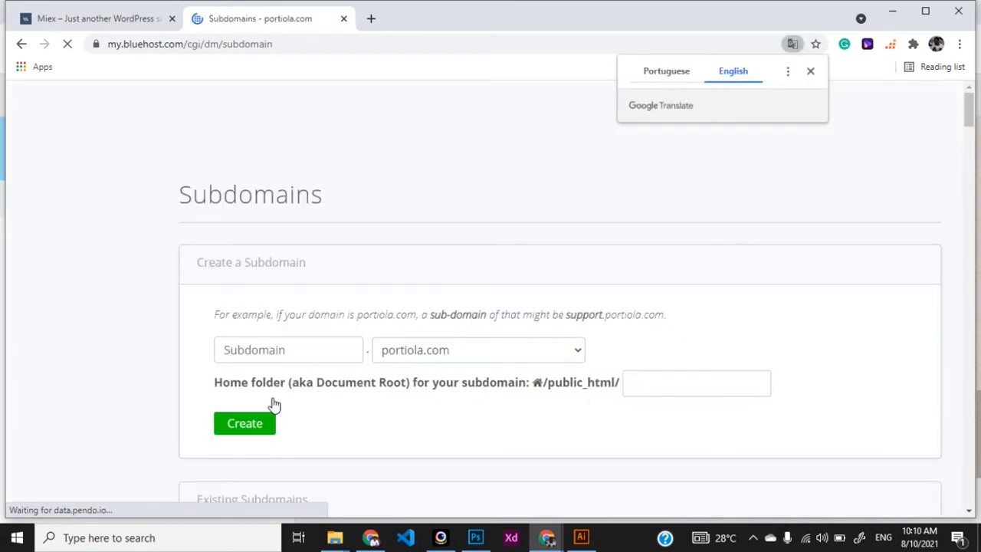
Step: Create the subdomain 'tutorial' under the parent domain gochinart.com
{"action": "left_click", "coordinate": [311, 357]}
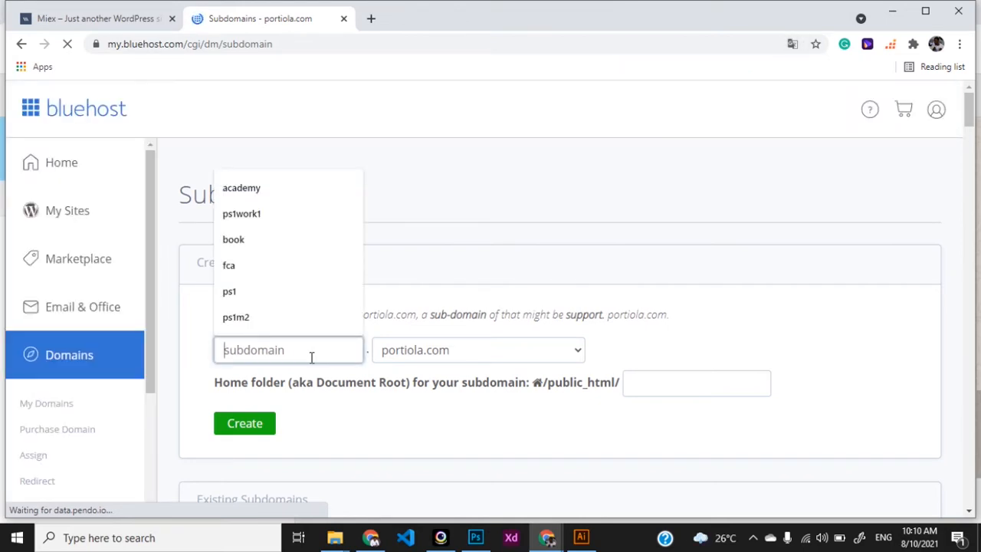
{"action": "type", "text": "t"}
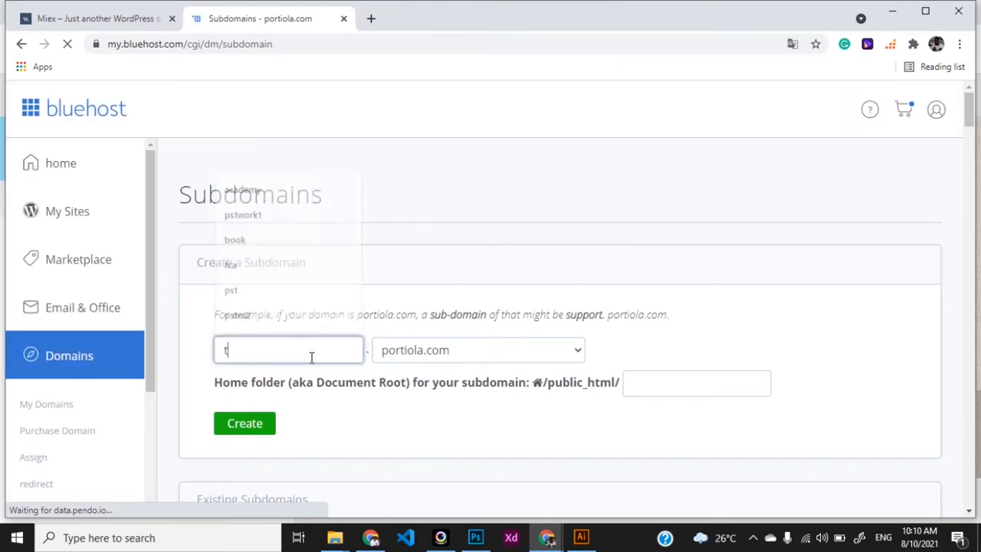
{"action": "type", "text": "utorial"}
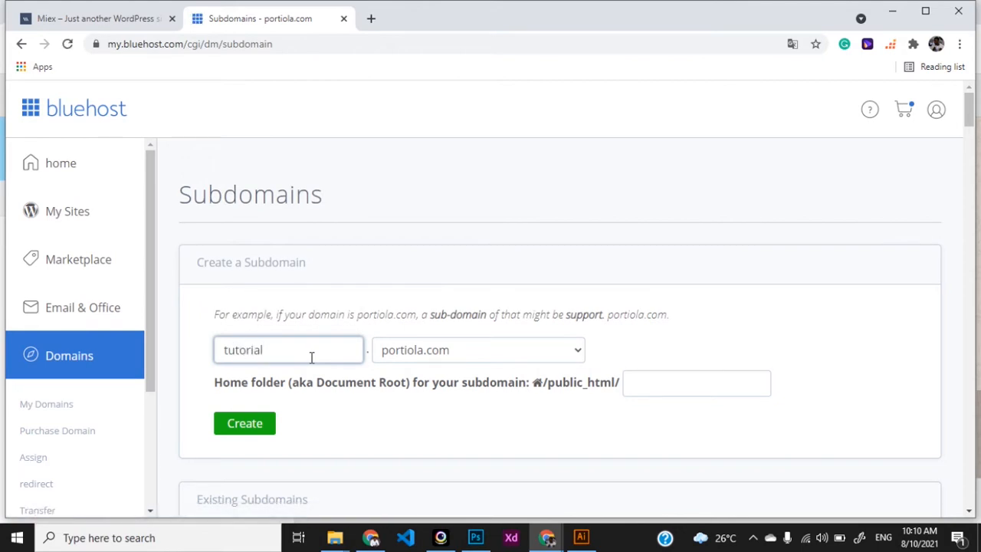
{"action": "left_click", "coordinate": [552, 350]}
{"action": "scroll", "coordinate": [512, 150], "scroll_direction": "down", "scroll_amount": 10}
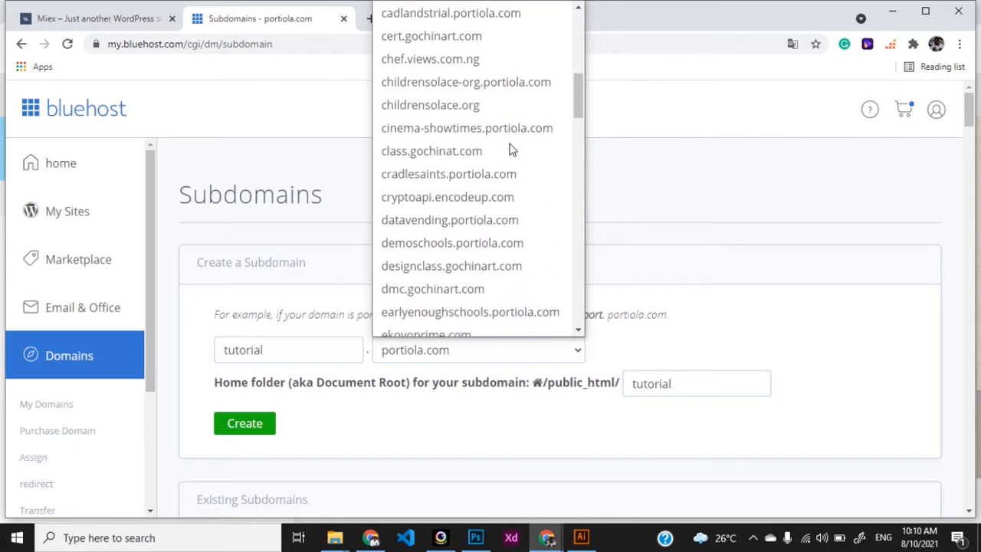
{"action": "scroll", "coordinate": [511, 149], "scroll_direction": "down", "scroll_amount": 5}
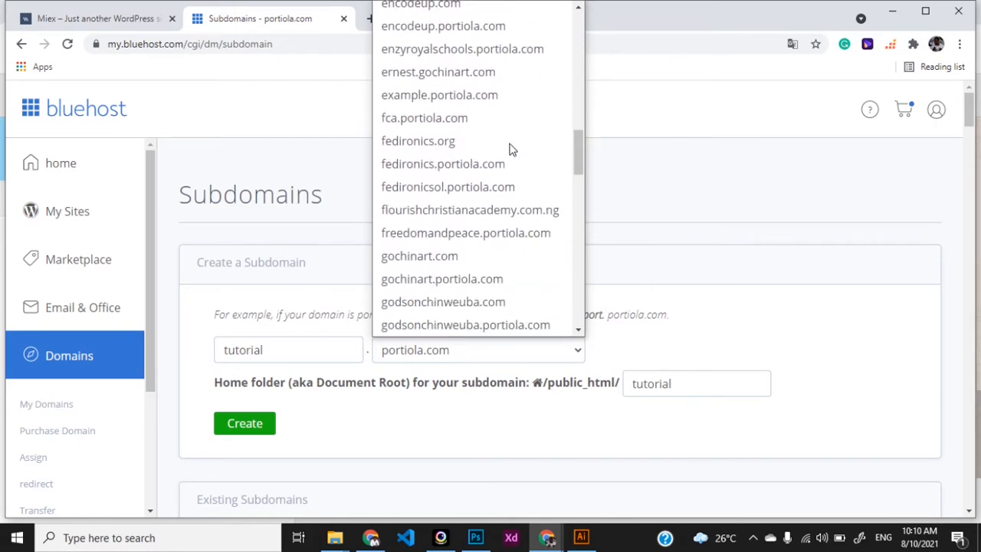
{"action": "left_click", "coordinate": [481, 256]}
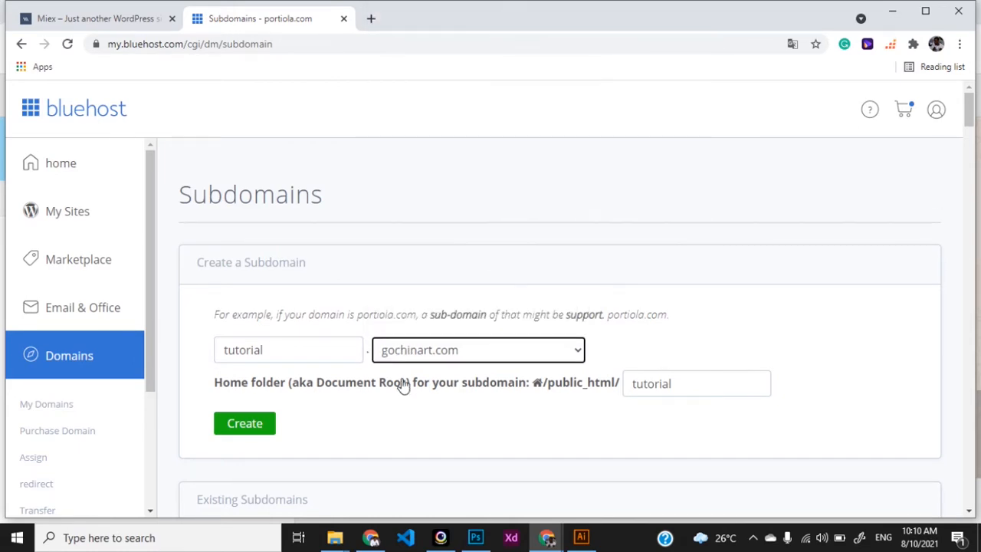
{"action": "left_click", "coordinate": [253, 436]}
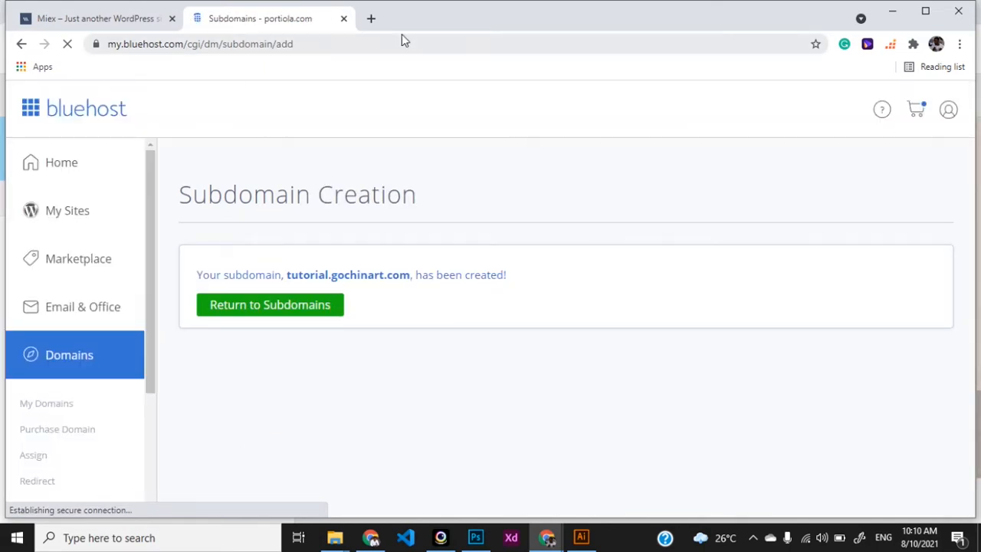
Step: Enter tutorial.gochinart.com in a new browser tab, then return to the Subdomains tab
{"action": "left_click", "coordinate": [371, 19]}
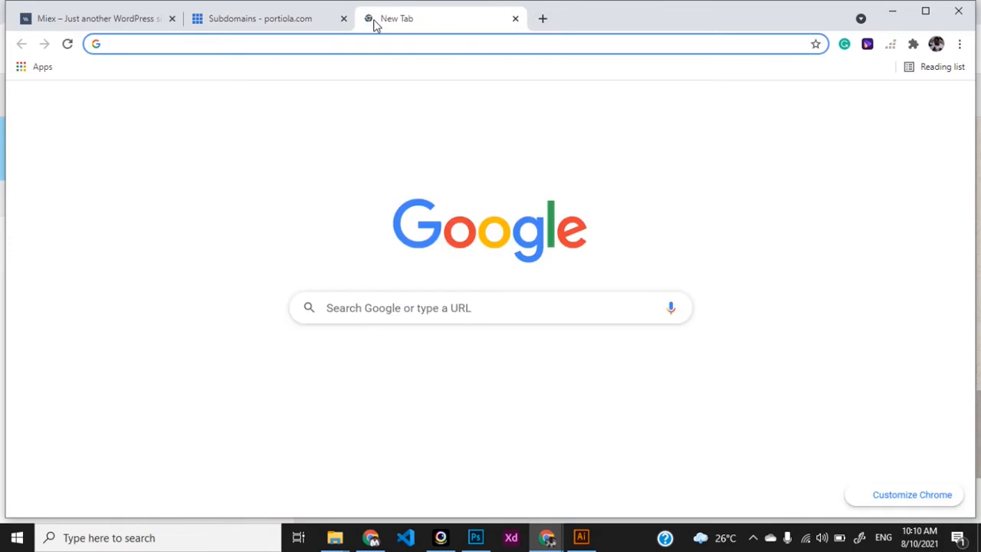
{"action": "type", "text": "tutorial"}
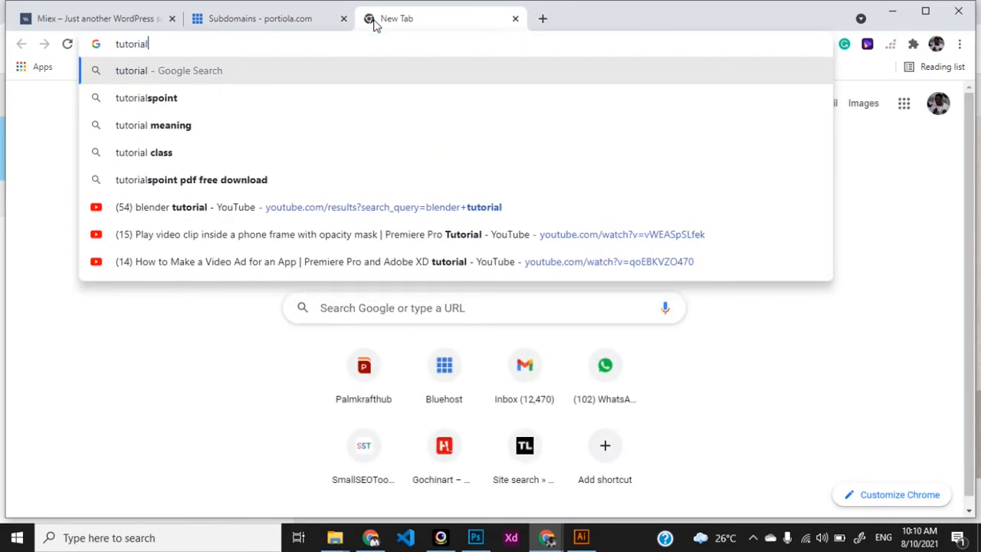
{"action": "type", "text": ".gochinart.com"}
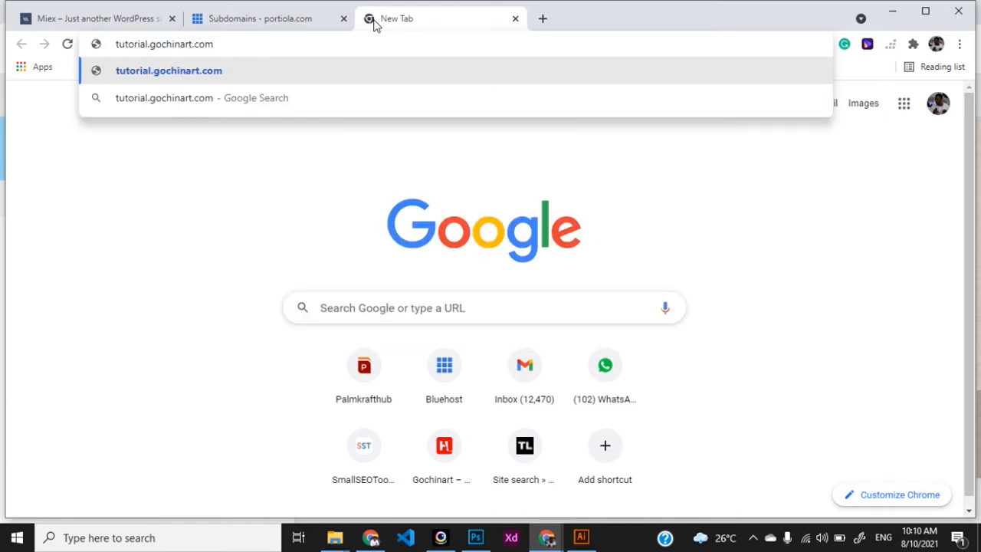
{"action": "left_click_drag", "start_coordinate": [215, 44], "coordinate": [151, 44]}
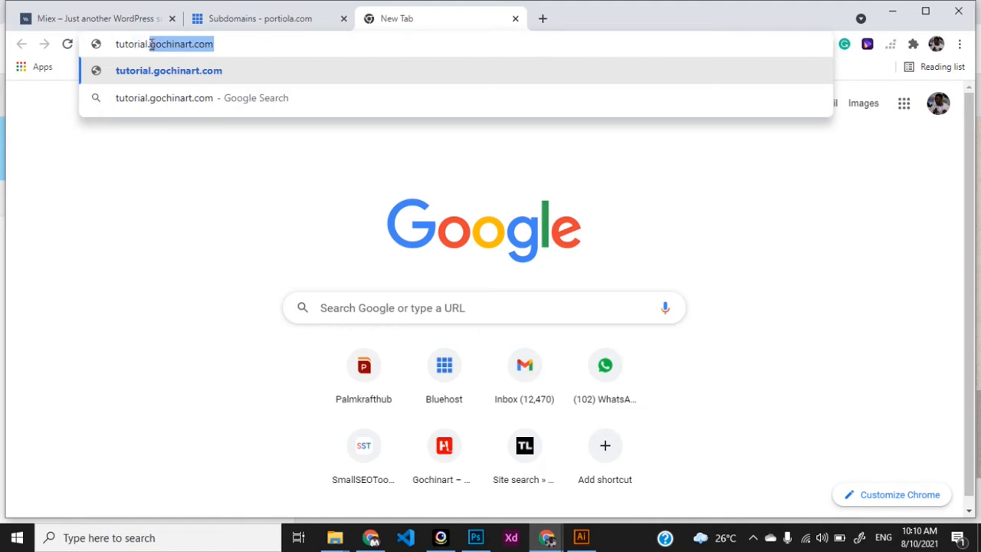
{"action": "left_click", "coordinate": [267, 23]}
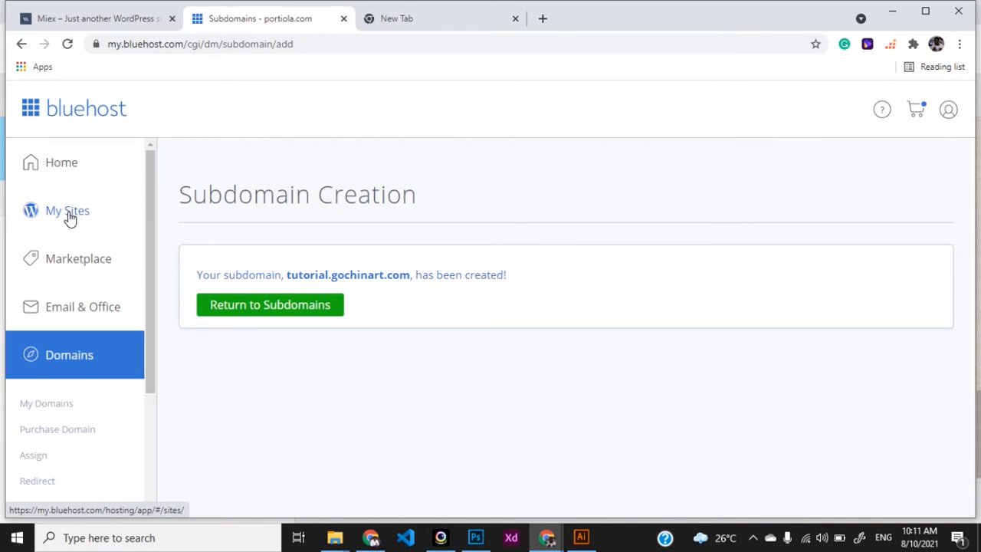
Step: From My Sites, start creating a new site and view the WordPress and Website Builder options
{"action": "left_click", "coordinate": [69, 215]}
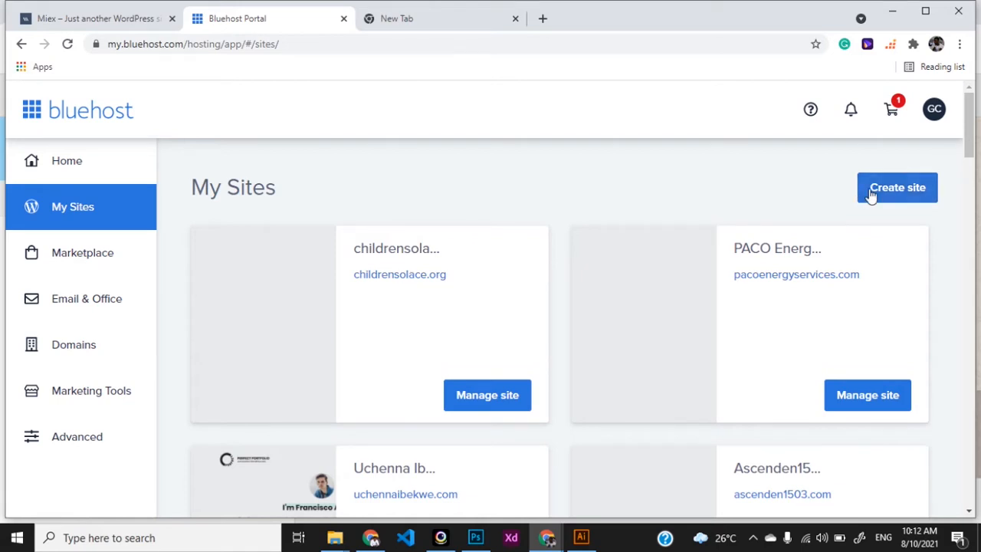
{"action": "left_click", "coordinate": [889, 191]}
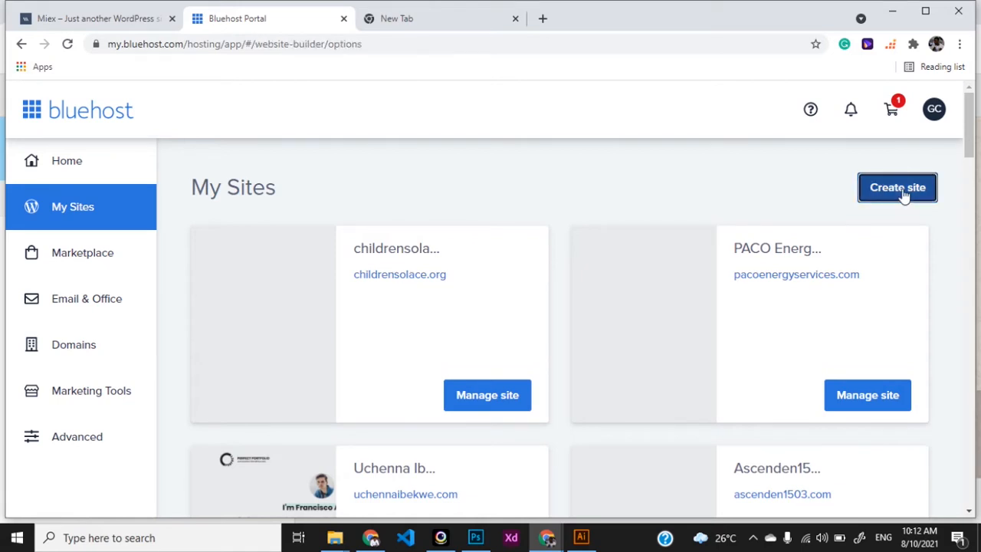
{"action": "scroll", "coordinate": [427, 384], "scroll_direction": "down", "scroll_amount": 1}
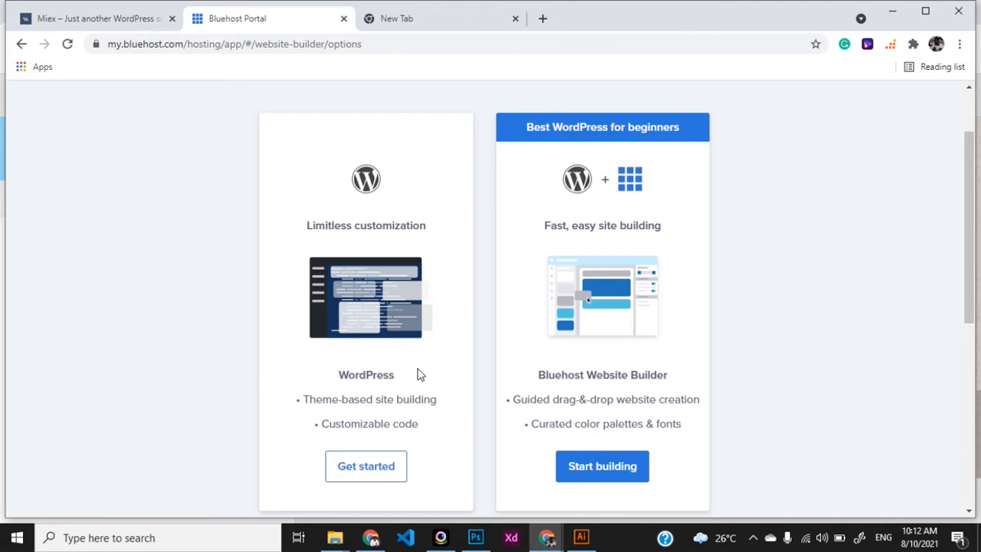
{"action": "scroll", "coordinate": [417, 374], "scroll_direction": "down", "scroll_amount": 1}
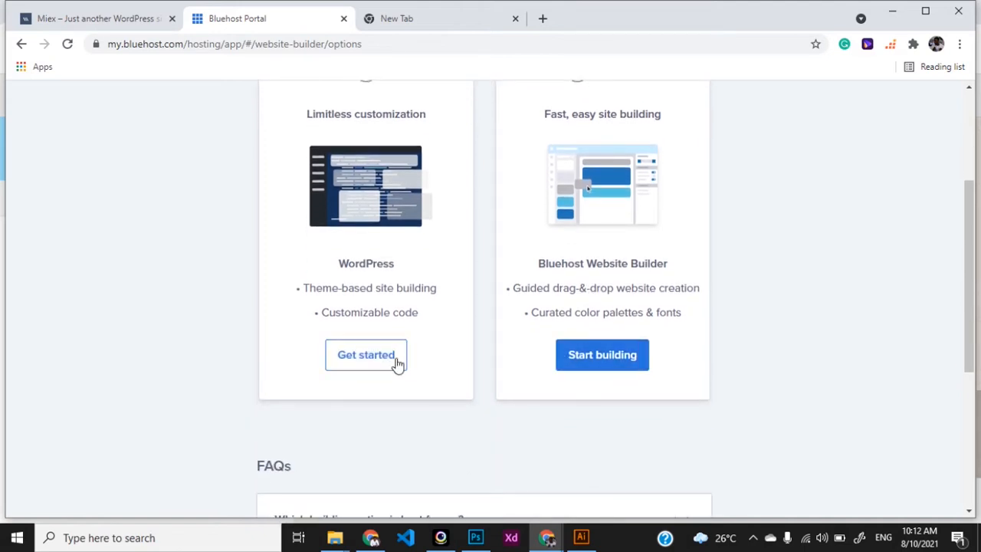
{"action": "scroll", "coordinate": [376, 360], "scroll_direction": "up", "scroll_amount": 1}
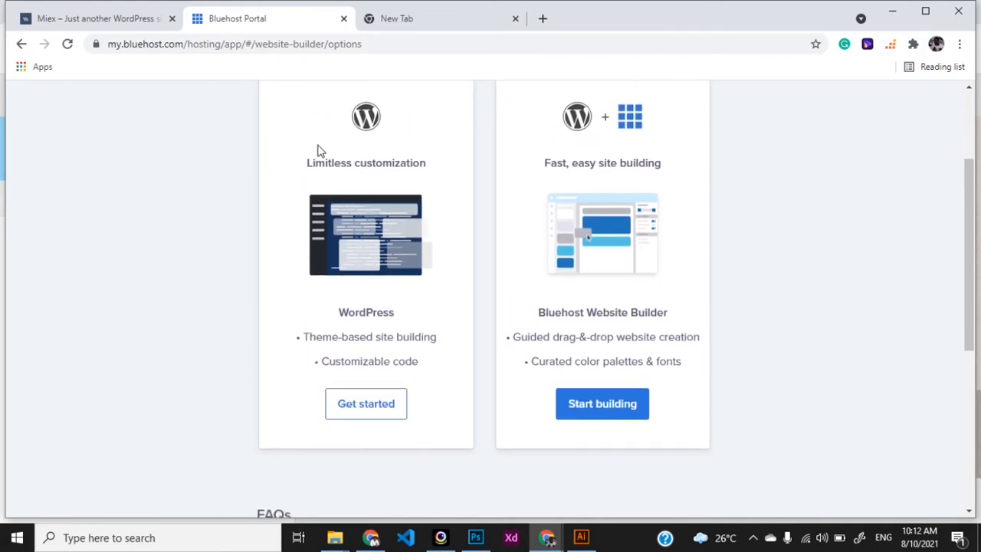
Step: Choose WordPress as the builder and name the site 'Tutorial'
{"action": "left_click", "coordinate": [367, 410]}
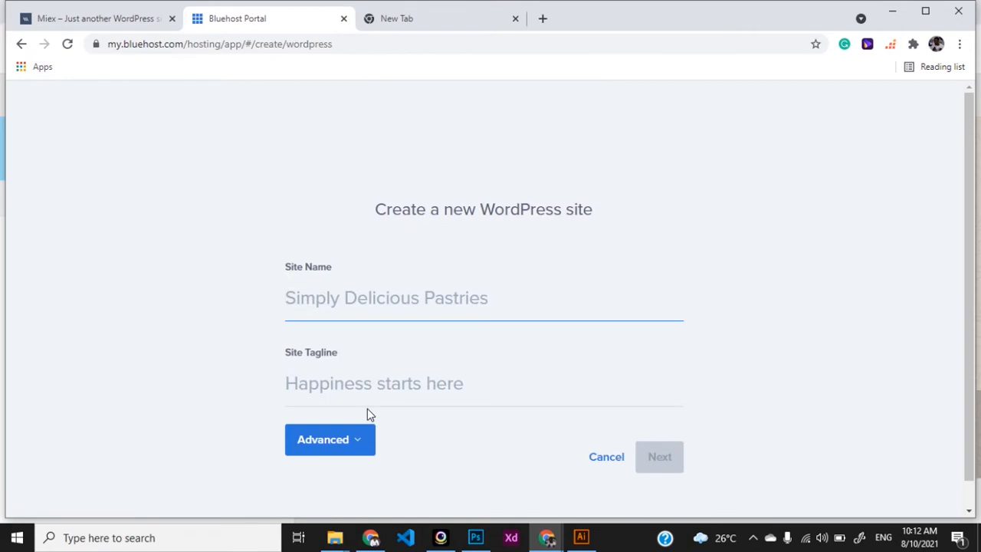
{"action": "type", "text": "Tu"}
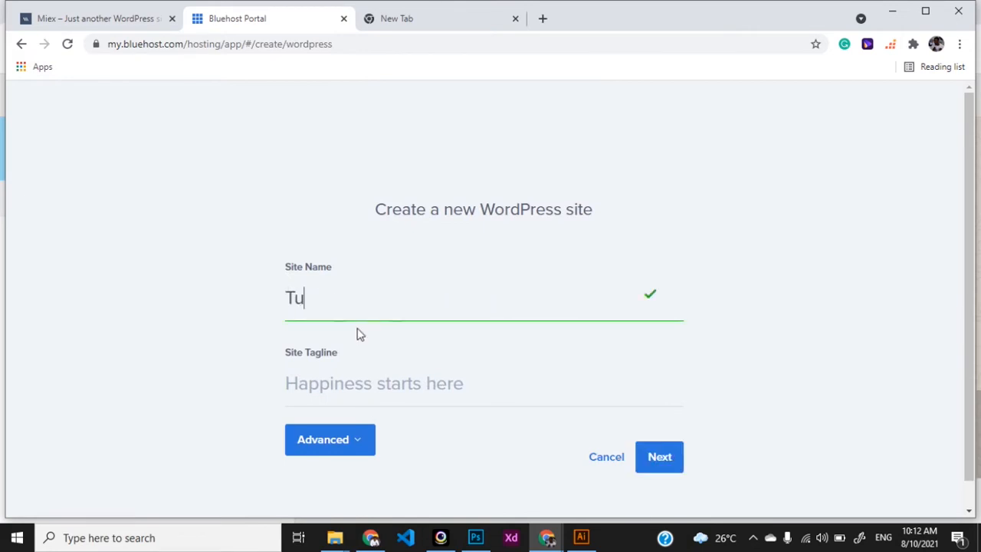
{"action": "type", "text": "torial"}
{"action": "left_click", "coordinate": [347, 399]}
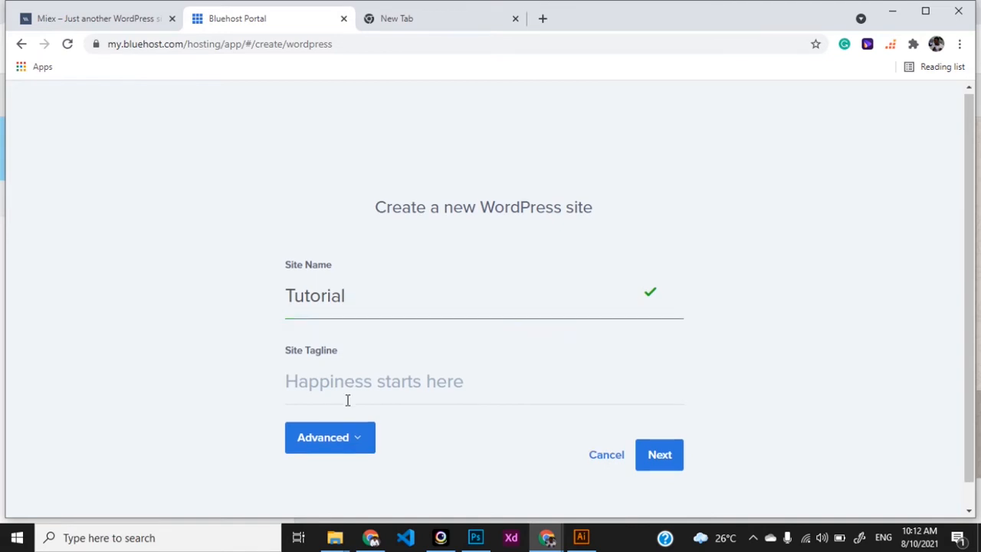
{"action": "scroll", "coordinate": [347, 398], "scroll_direction": "down", "scroll_amount": 1}
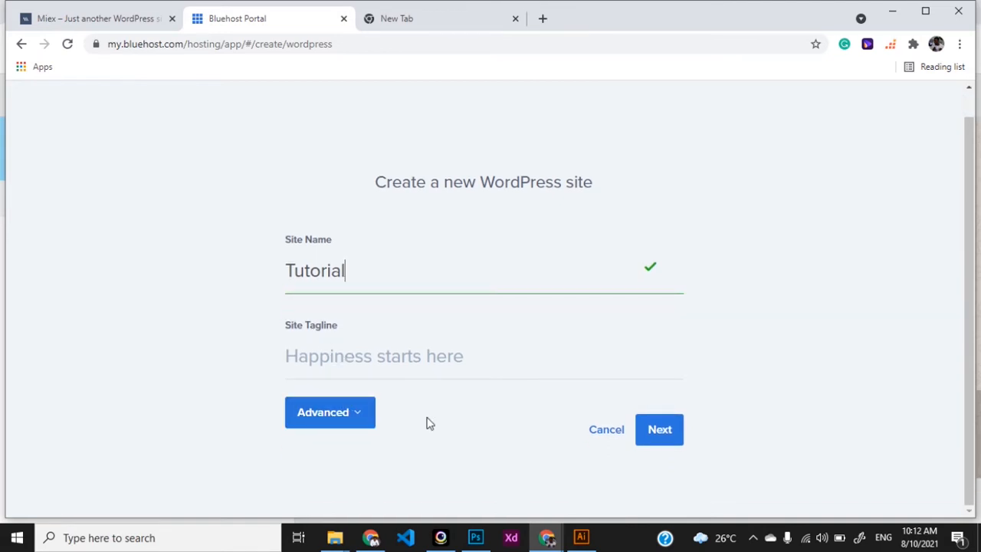
Step: Under Advanced, enter the admin email, admin username and saved password, then continue to domain choice
{"action": "left_click", "coordinate": [366, 422]}
{"action": "scroll", "coordinate": [439, 414], "scroll_direction": "down", "scroll_amount": 2}
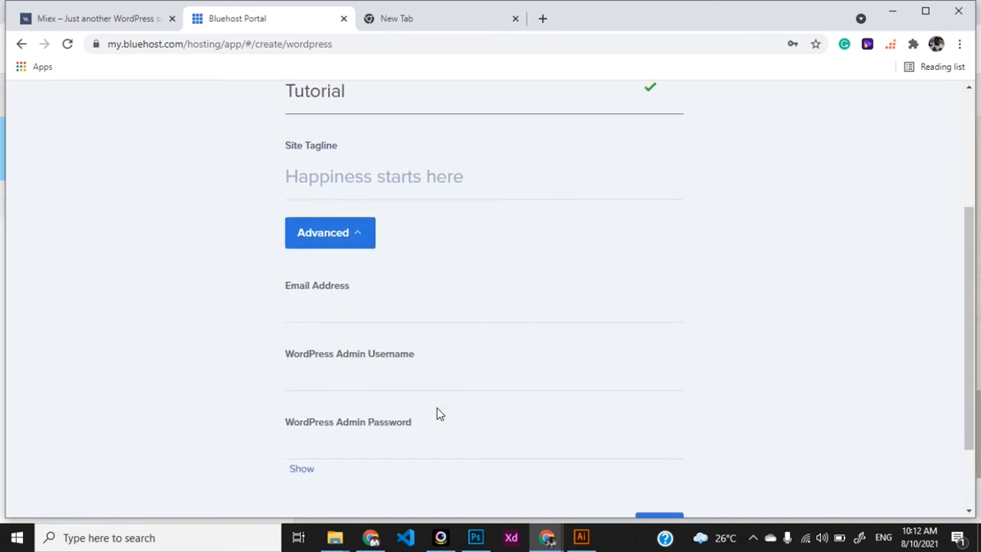
{"action": "left_click", "coordinate": [334, 309]}
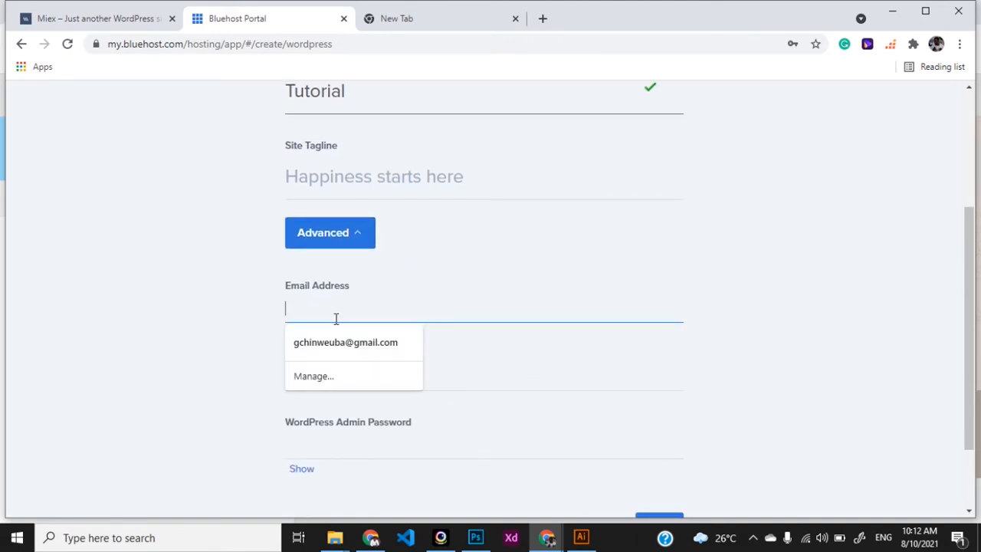
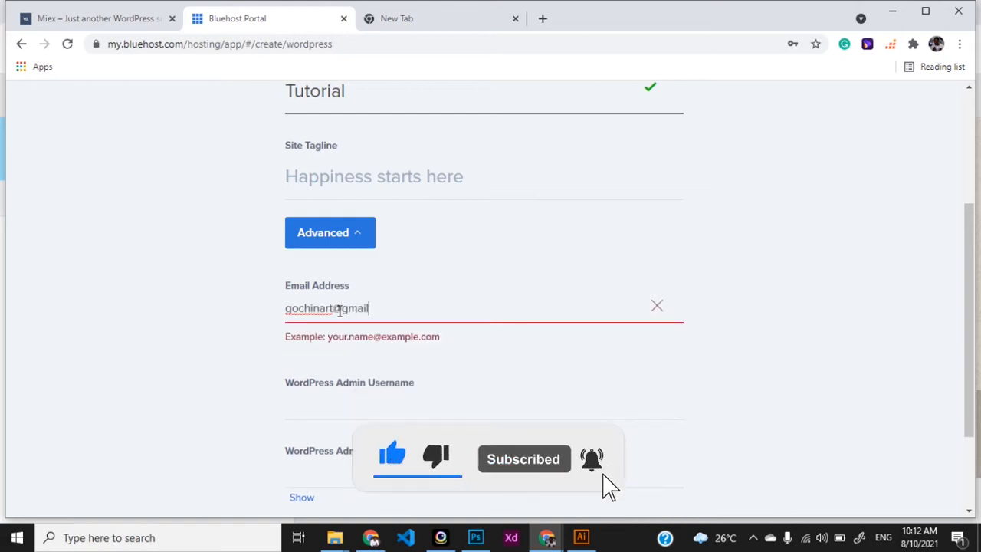
{"action": "key", "text": "Tab"}
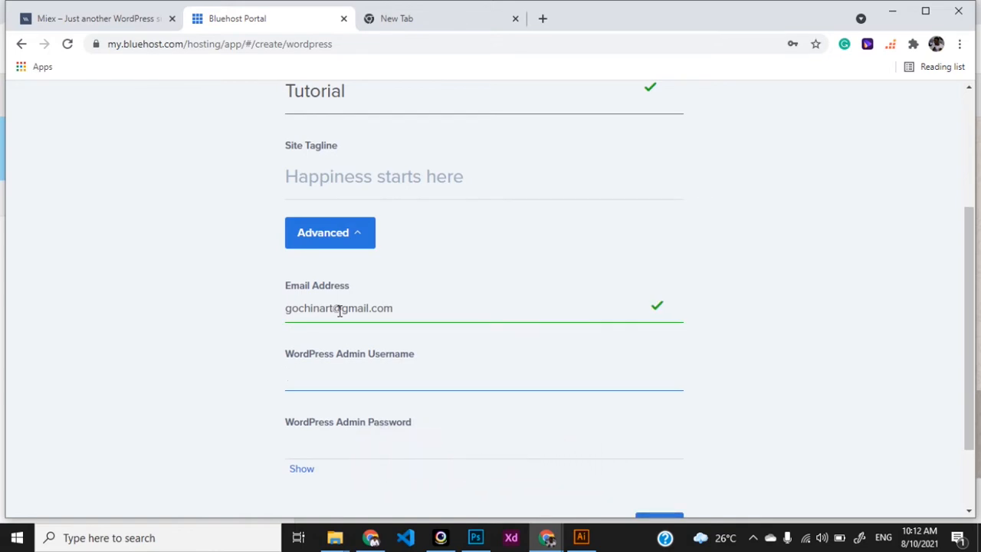
{"action": "type", "text": "Gochinart"}
{"action": "key", "text": "Tab"}
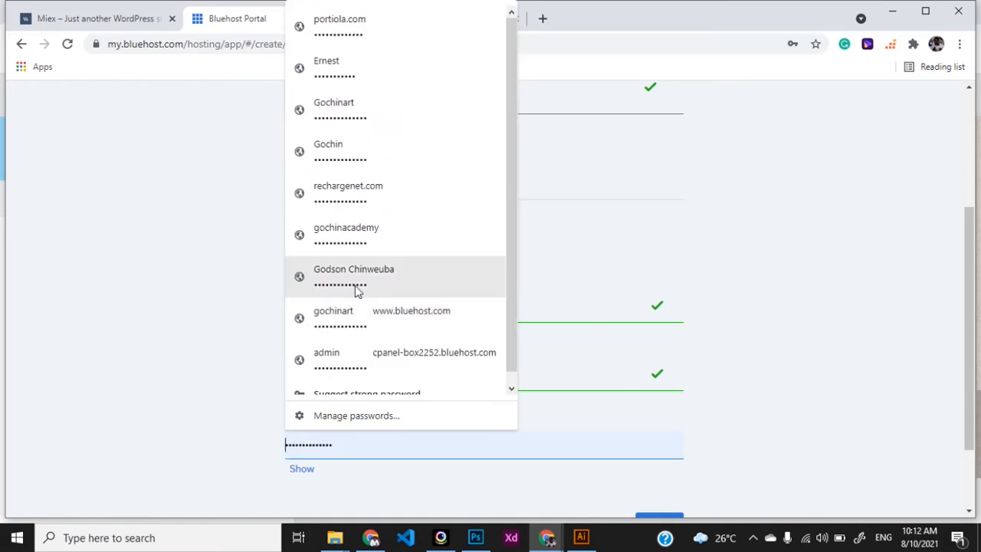
{"action": "left_click", "coordinate": [357, 287]}
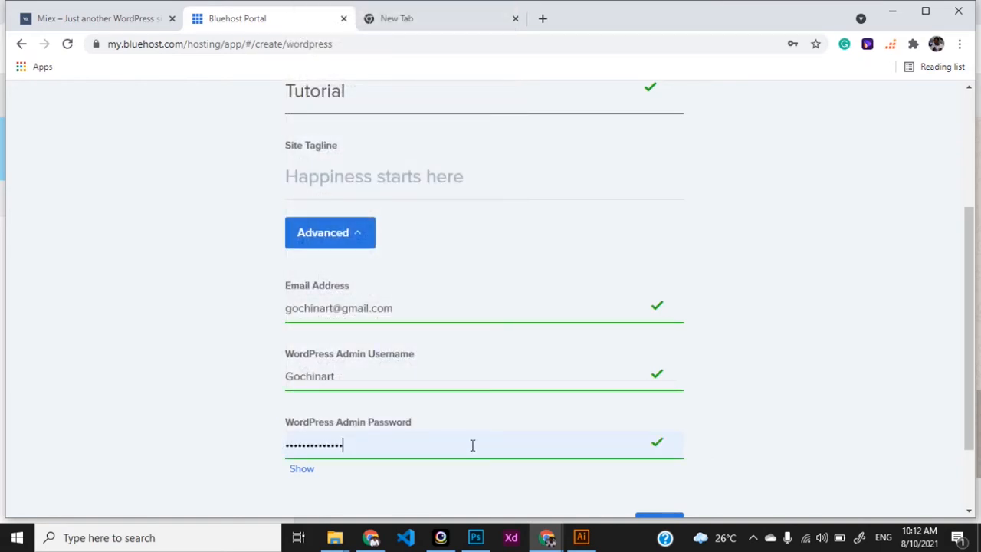
{"action": "scroll", "coordinate": [491, 442], "scroll_direction": "down", "scroll_amount": 1}
{"action": "left_click", "coordinate": [661, 431]}
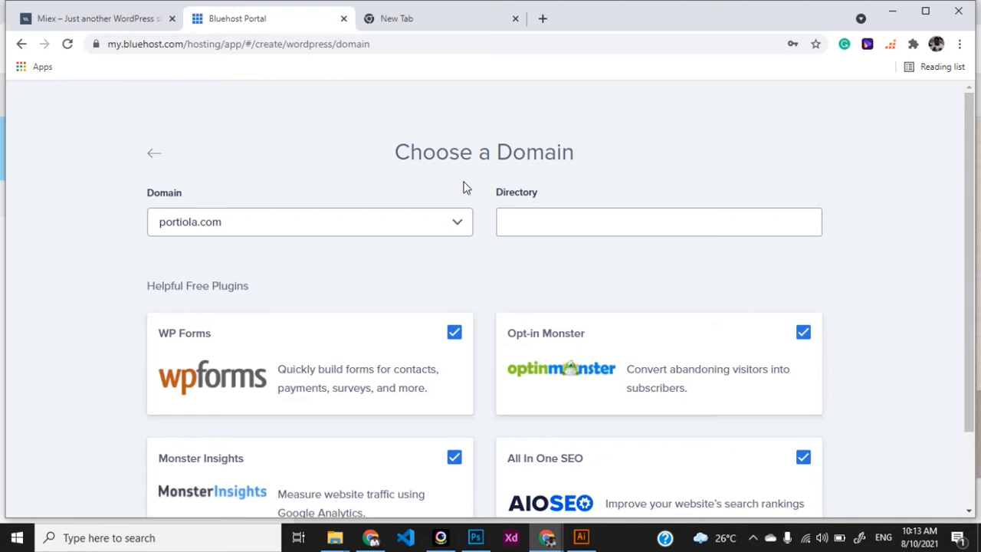
Step: Pick tutorial.gochinart.com from the Domain list, leaving Directory blank and all four plugins ticked
{"action": "left_click", "coordinate": [456, 231]}
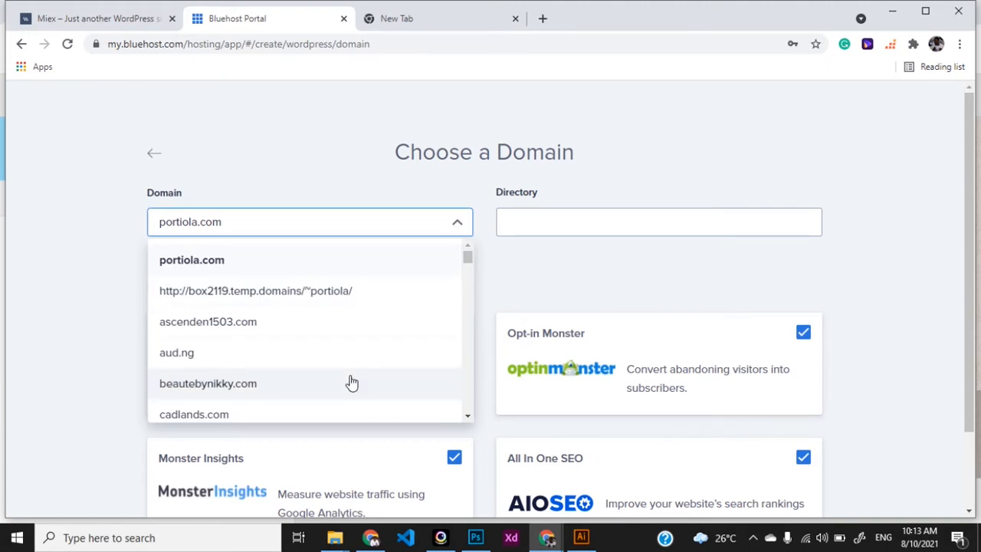
{"action": "scroll", "coordinate": [351, 381], "scroll_direction": "down", "scroll_amount": 3}
{"action": "scroll", "coordinate": [351, 382], "scroll_direction": "down", "scroll_amount": 5}
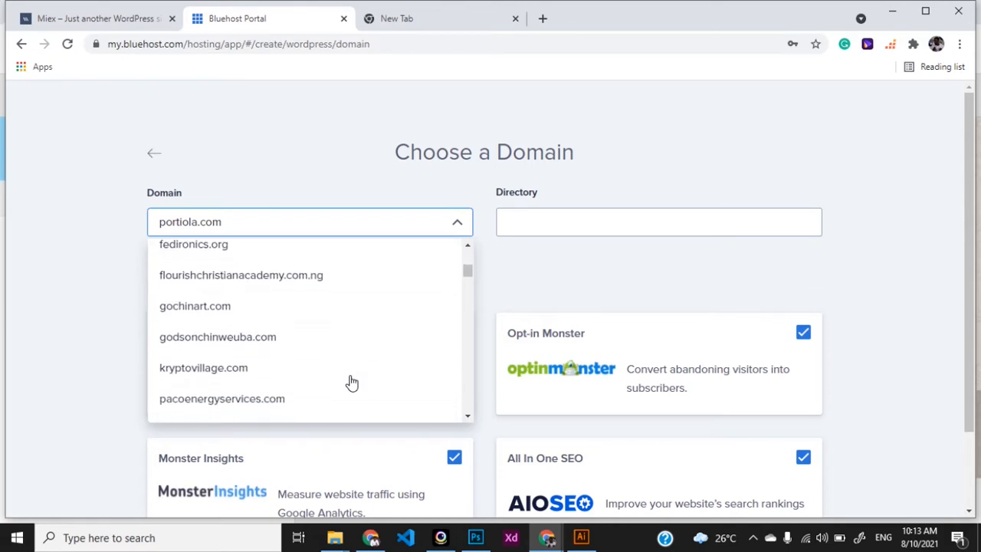
{"action": "scroll", "coordinate": [351, 382], "scroll_direction": "down", "scroll_amount": 1}
{"action": "scroll", "coordinate": [351, 382], "scroll_direction": "down", "scroll_amount": 5}
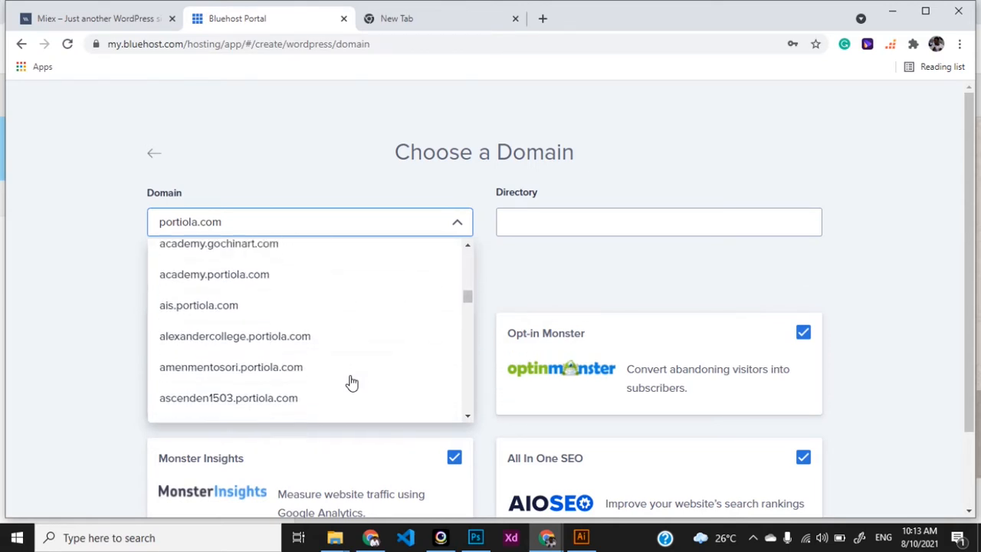
{"action": "scroll", "coordinate": [351, 381], "scroll_direction": "down", "scroll_amount": 4}
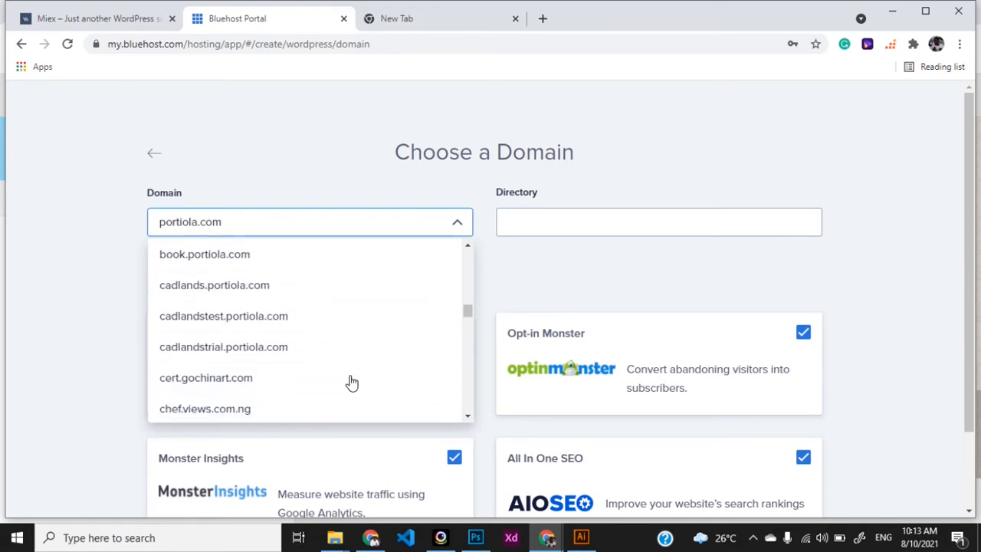
{"action": "scroll", "coordinate": [351, 382], "scroll_direction": "down", "scroll_amount": 5}
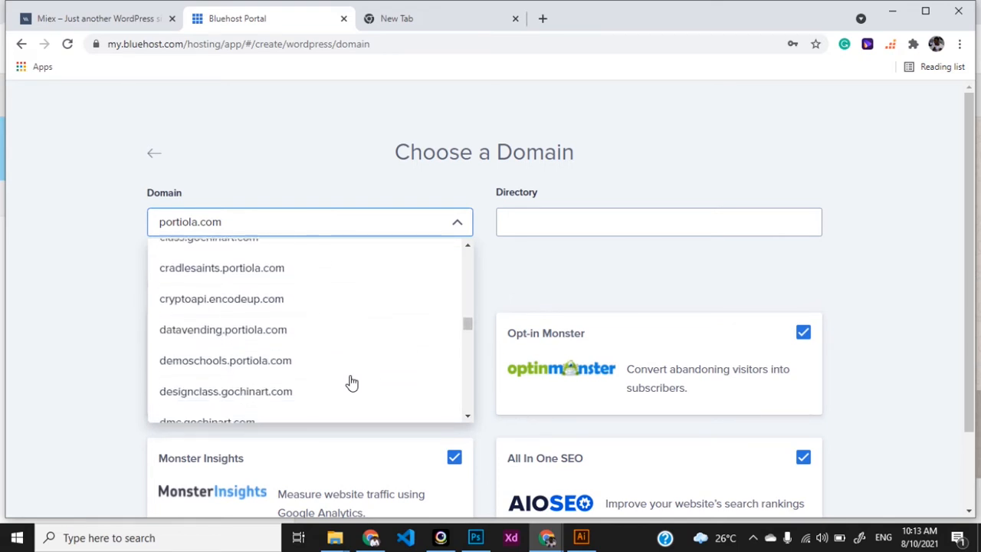
{"action": "scroll", "coordinate": [351, 381], "scroll_direction": "down", "scroll_amount": 5}
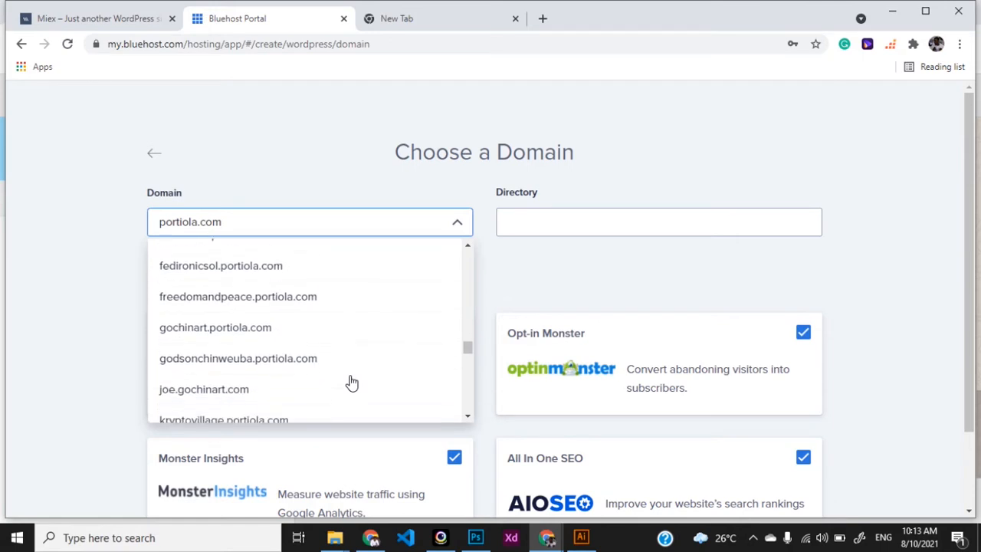
{"action": "scroll", "coordinate": [351, 381], "scroll_direction": "down", "scroll_amount": 5}
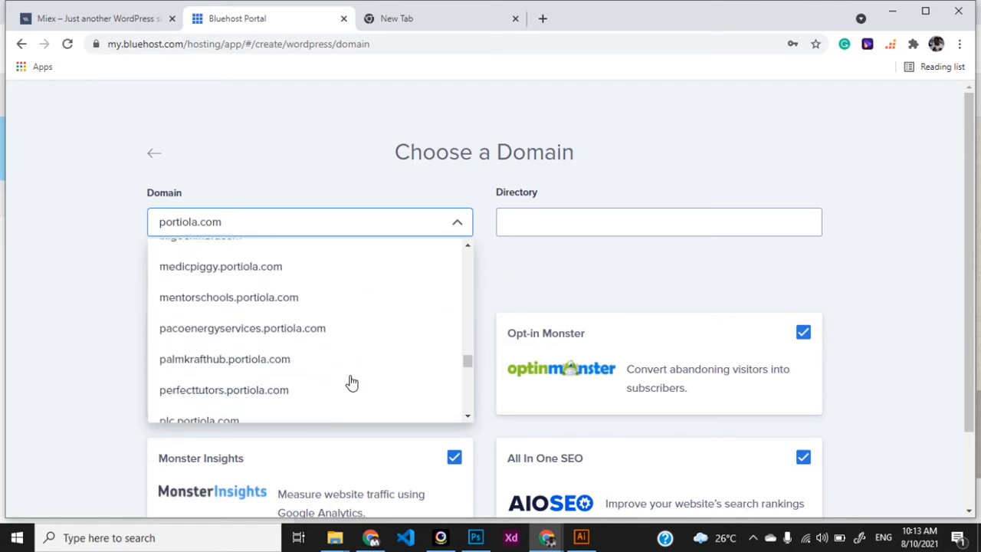
{"action": "scroll", "coordinate": [351, 382], "scroll_direction": "down", "scroll_amount": 5}
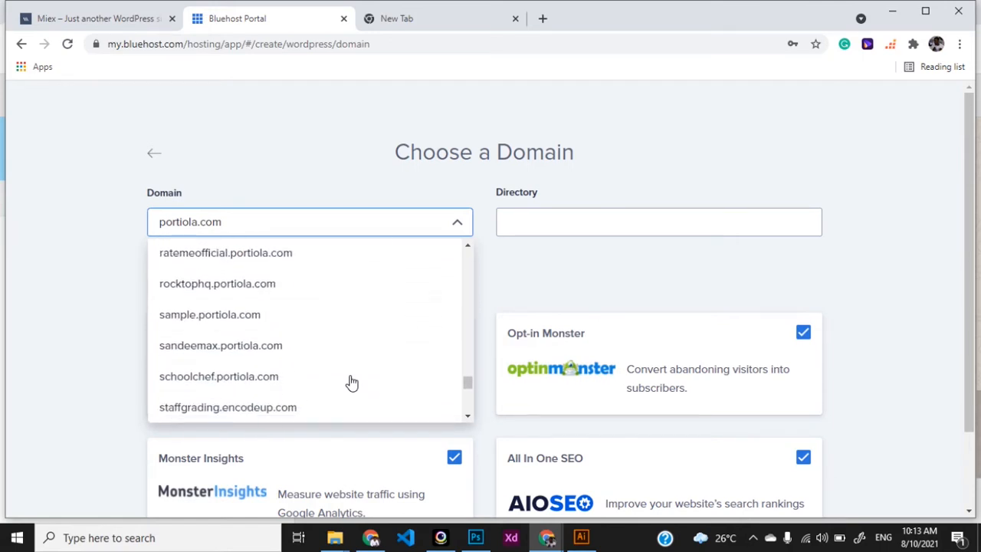
{"action": "scroll", "coordinate": [351, 382], "scroll_direction": "down", "scroll_amount": 3}
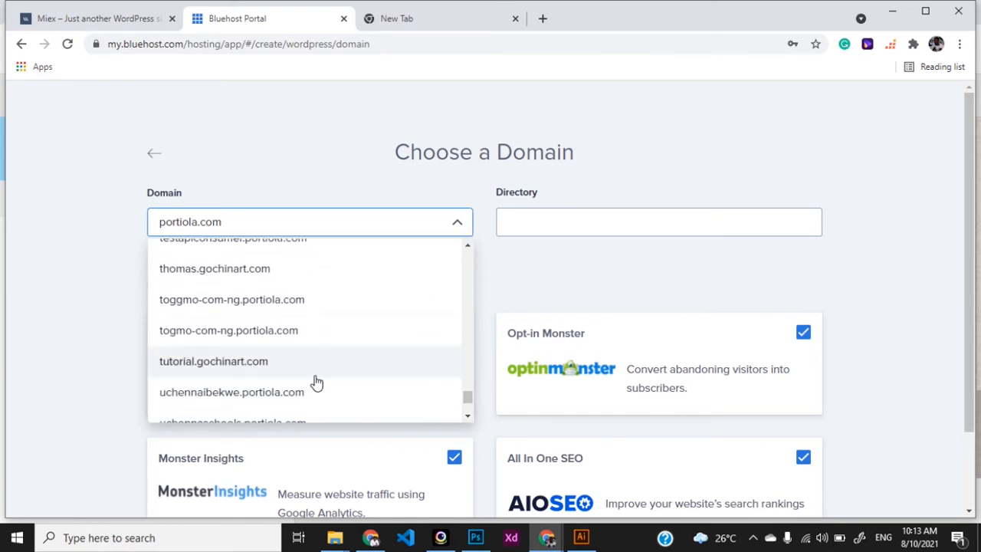
{"action": "left_click", "coordinate": [239, 367]}
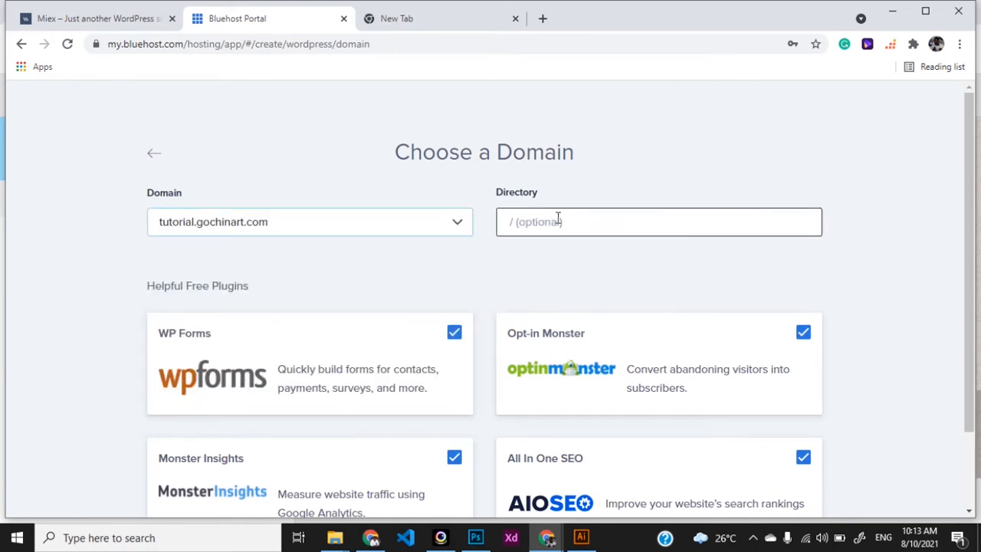
{"action": "scroll", "coordinate": [539, 309], "scroll_direction": "down", "scroll_amount": 2}
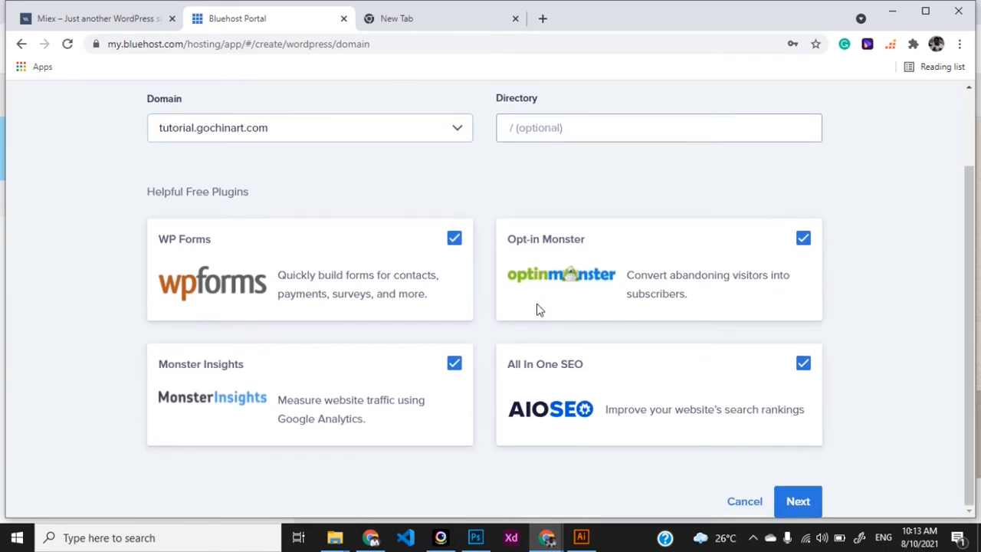
Step: Deploy the new WordPress site so its Coming Soon page opens at tutorial.gochinart.com
{"action": "left_click", "coordinate": [801, 501]}
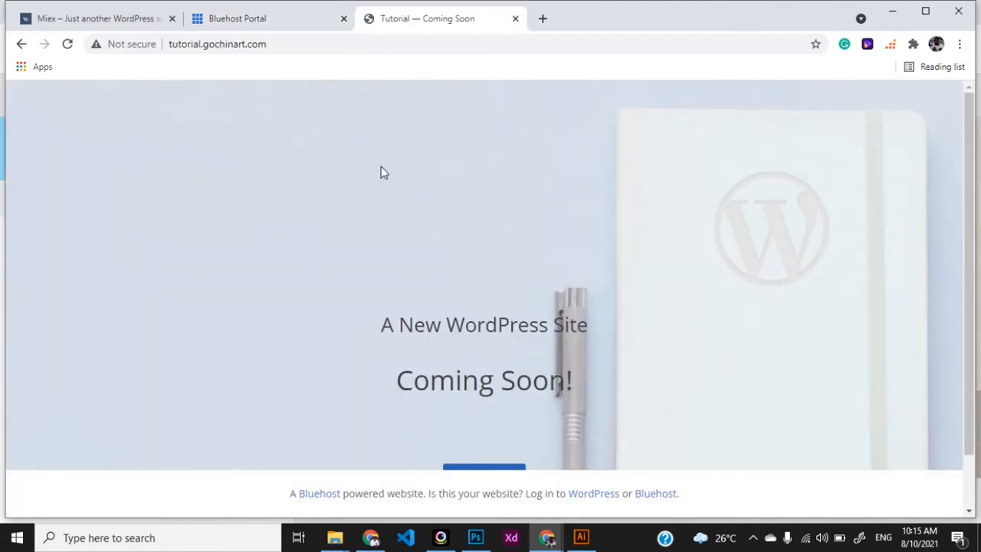
Step: Log in to the Tutorial site's WordPress admin with the saved username and the password
{"action": "scroll", "coordinate": [506, 313], "scroll_direction": "down", "scroll_amount": 2}
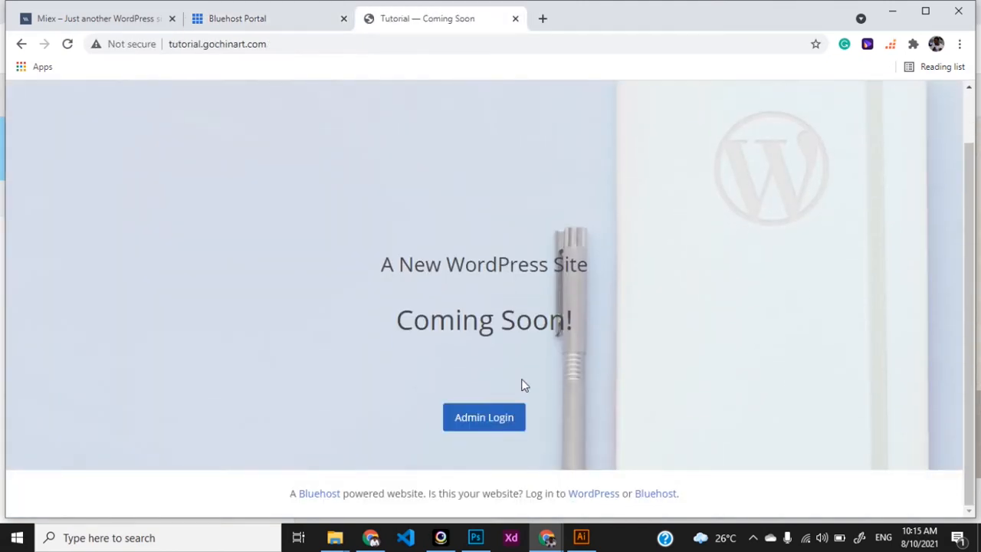
{"action": "left_click", "coordinate": [487, 423]}
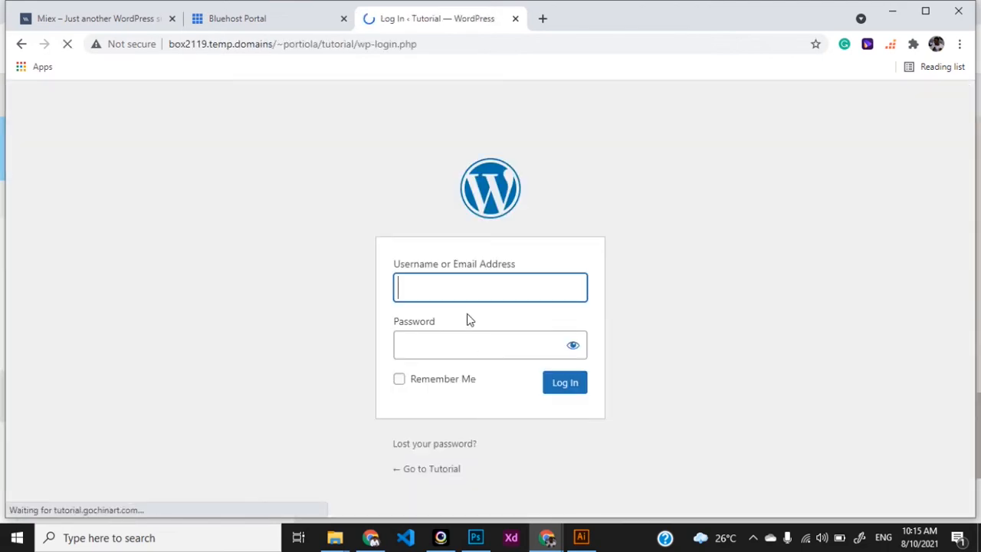
{"action": "left_click", "coordinate": [448, 288]}
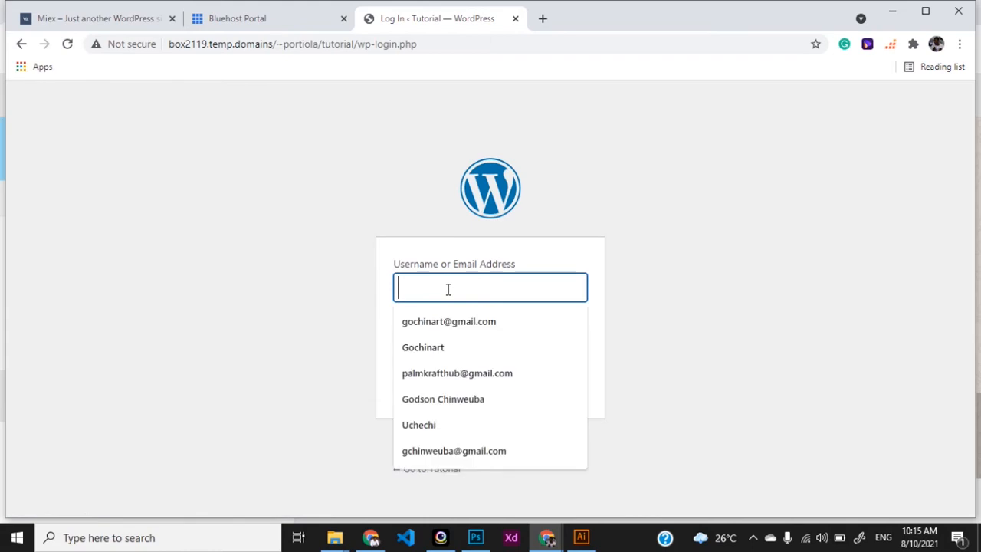
{"action": "left_click", "coordinate": [447, 351]}
{"action": "left_click", "coordinate": [455, 345]}
{"action": "type", "text": "••"}
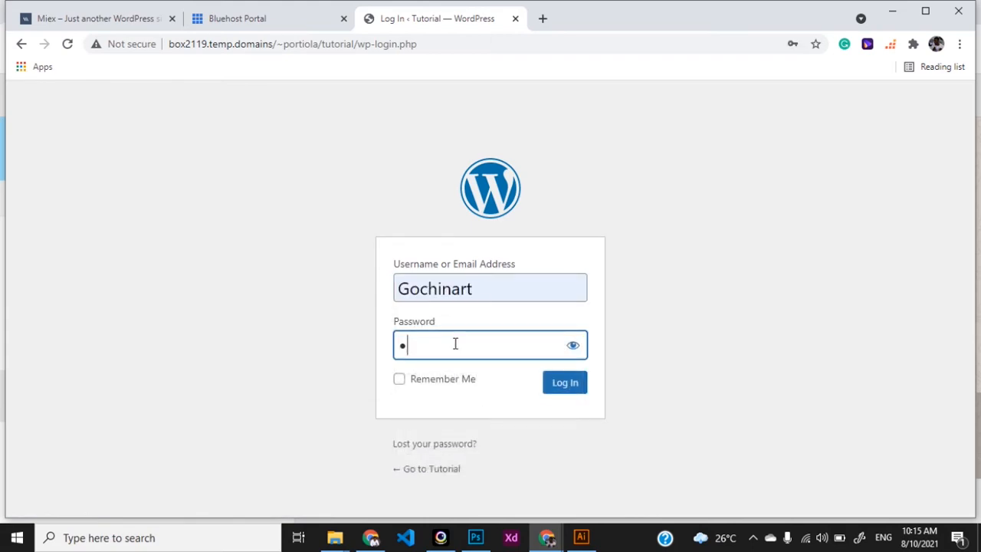
{"action": "type", "text": "••••••"}
{"action": "key", "text": "Return"}
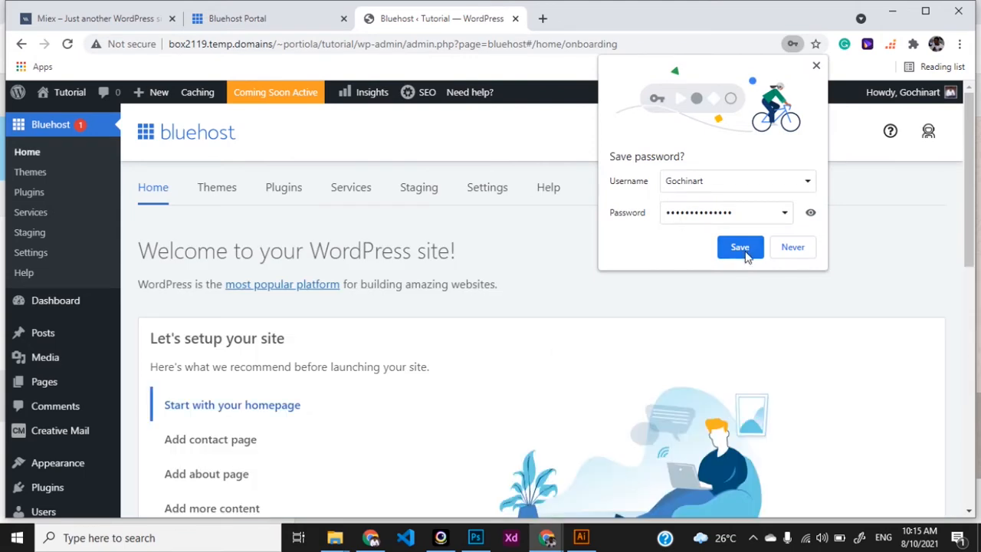
Step: Save the login in Chrome, then launch the site via 'Launch with confidence' and 'Launch your site'
{"action": "left_click", "coordinate": [742, 249]}
{"action": "scroll", "coordinate": [488, 344], "scroll_direction": "down", "scroll_amount": 1}
{"action": "scroll", "coordinate": [490, 344], "scroll_direction": "up", "scroll_amount": 1}
{"action": "scroll", "coordinate": [491, 344], "scroll_direction": "down", "scroll_amount": 1}
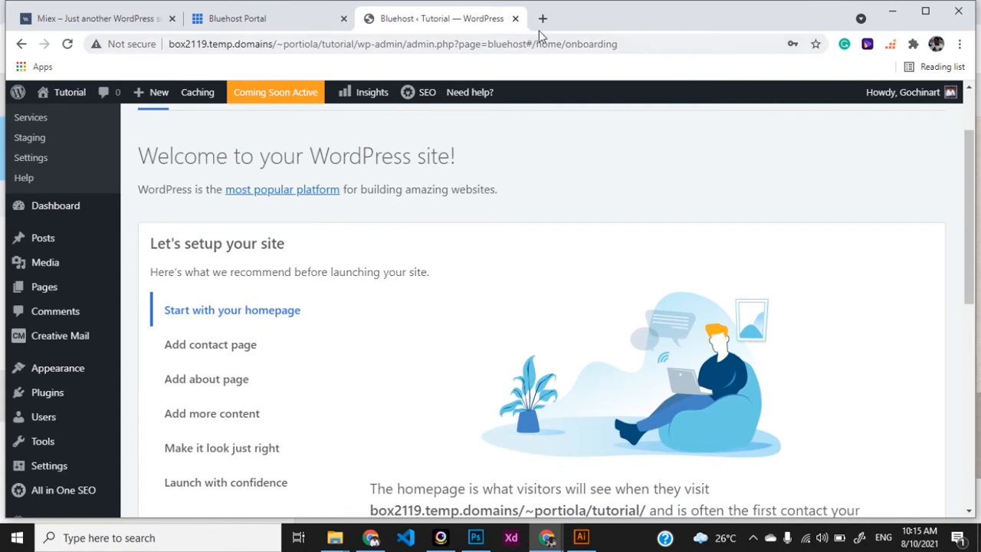
{"action": "scroll", "coordinate": [429, 330], "scroll_direction": "down", "scroll_amount": 1}
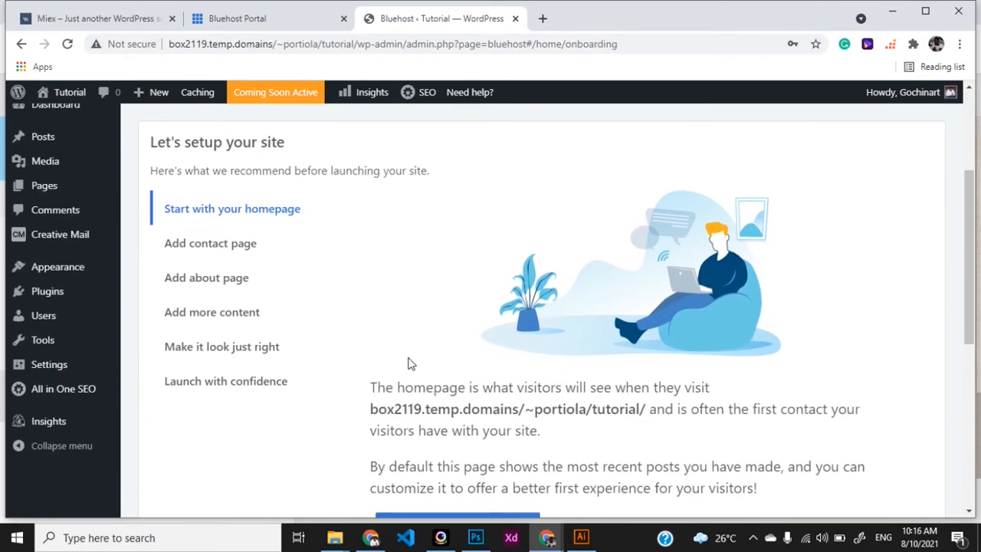
{"action": "scroll", "coordinate": [409, 363], "scroll_direction": "up", "scroll_amount": 2}
{"action": "scroll", "coordinate": [409, 363], "scroll_direction": "down", "scroll_amount": 1}
{"action": "scroll", "coordinate": [408, 363], "scroll_direction": "up", "scroll_amount": 1}
{"action": "scroll", "coordinate": [335, 404], "scroll_direction": "down", "scroll_amount": 3}
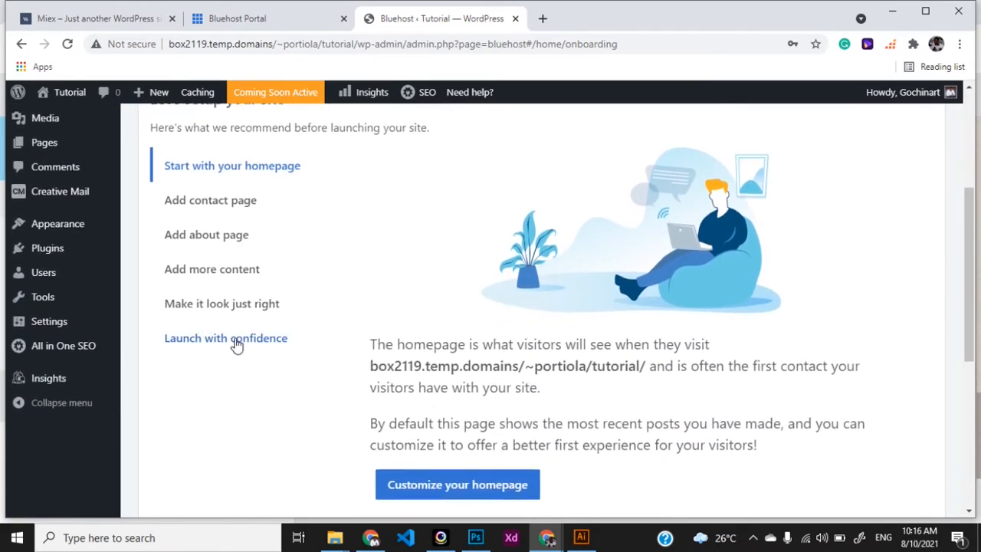
{"action": "left_click", "coordinate": [237, 345]}
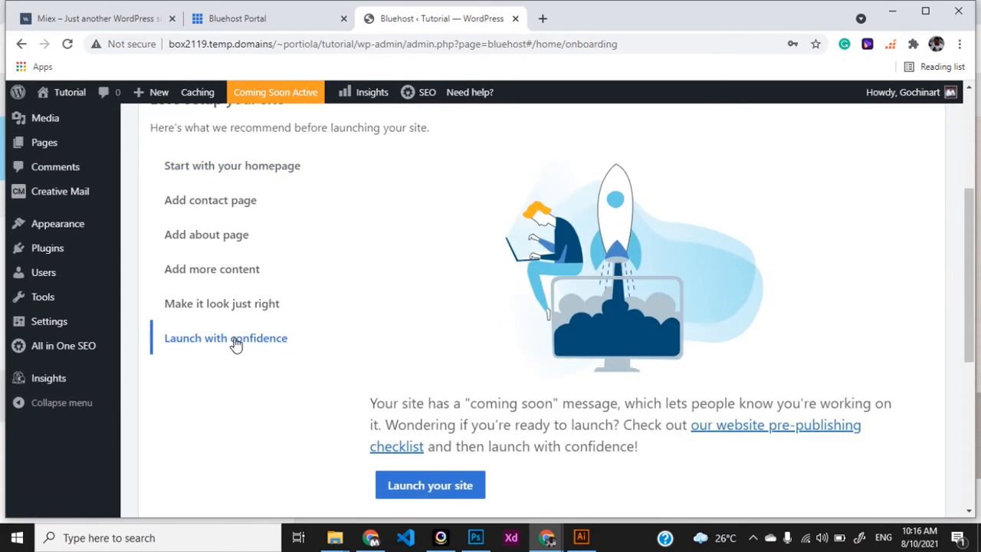
{"action": "left_click", "coordinate": [436, 486]}
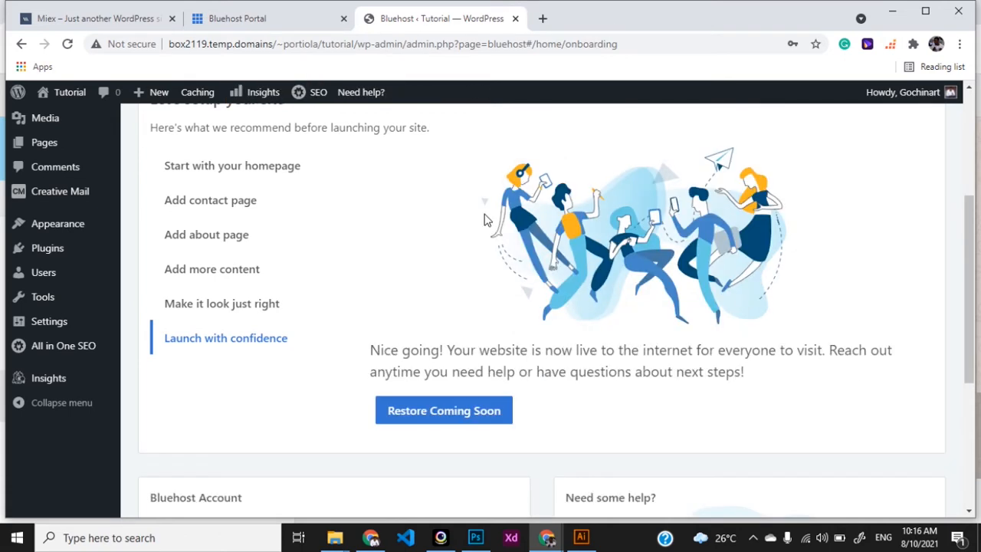
Step: Load the live site tutorial.gochinart.com in a new browser tab
{"action": "left_click", "coordinate": [542, 19]}
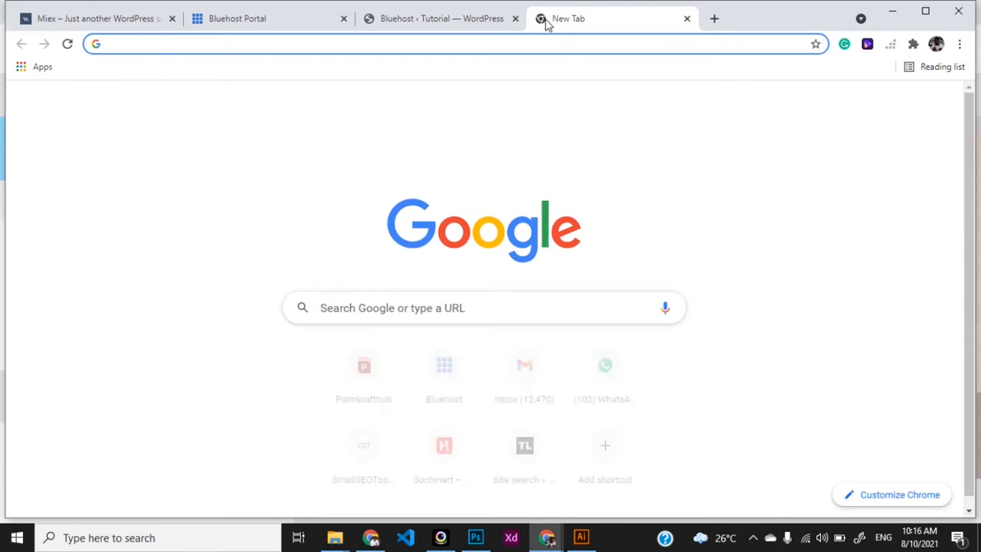
{"action": "type", "text": "tut"}
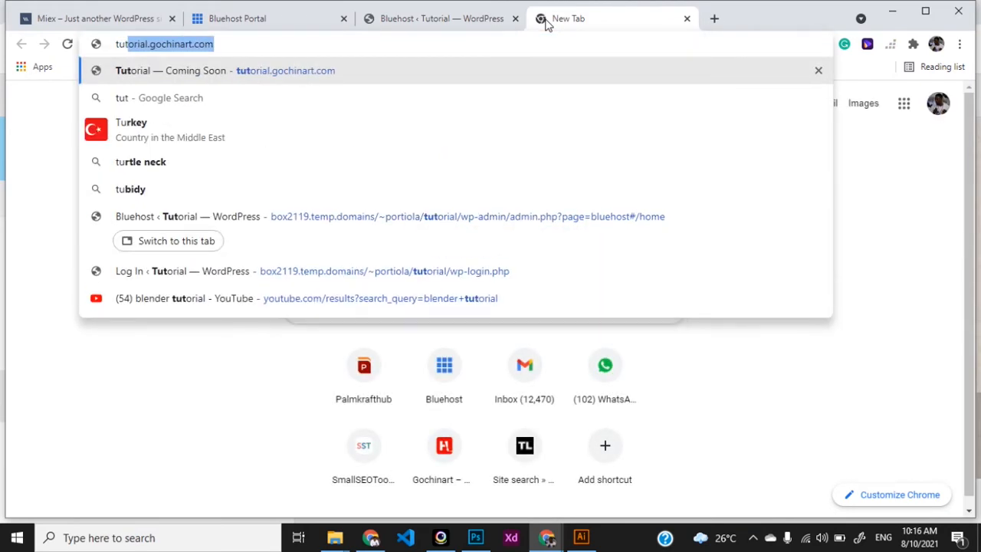
{"action": "key", "text": "Return"}
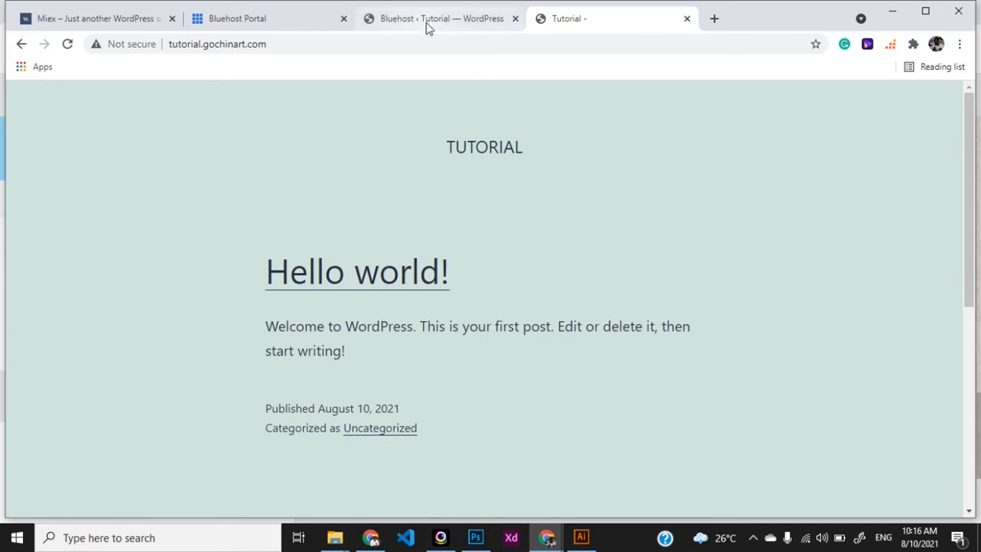
Step: Compare the WordPress admin onboarding page with the live site's 'Hello world!' front page
{"action": "left_click", "coordinate": [427, 25]}
{"action": "scroll", "coordinate": [587, 269], "scroll_direction": "up", "scroll_amount": 3}
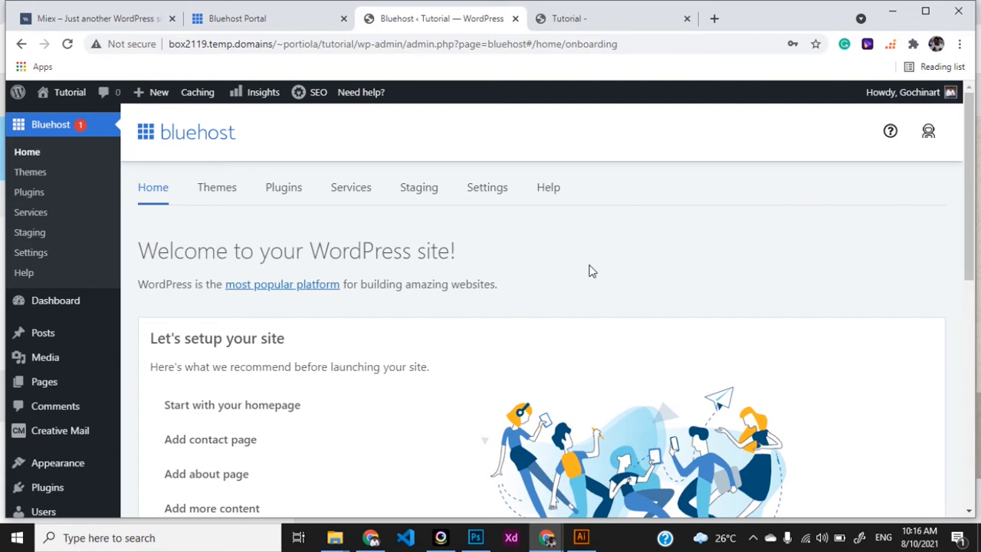
{"action": "left_click", "coordinate": [587, 24]}
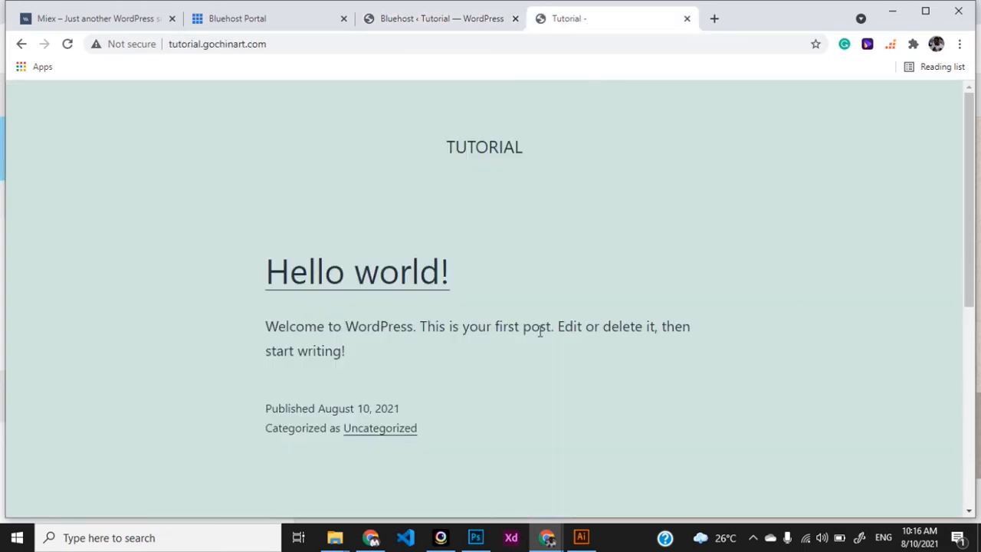
{"action": "scroll", "coordinate": [558, 254], "scroll_direction": "down", "scroll_amount": 5}
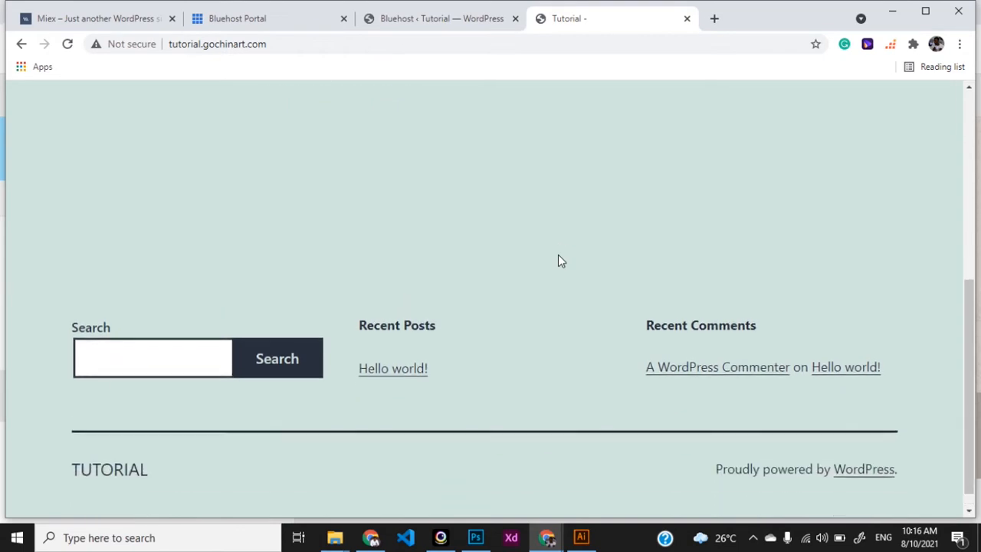
{"action": "scroll", "coordinate": [558, 256], "scroll_direction": "up", "scroll_amount": 5}
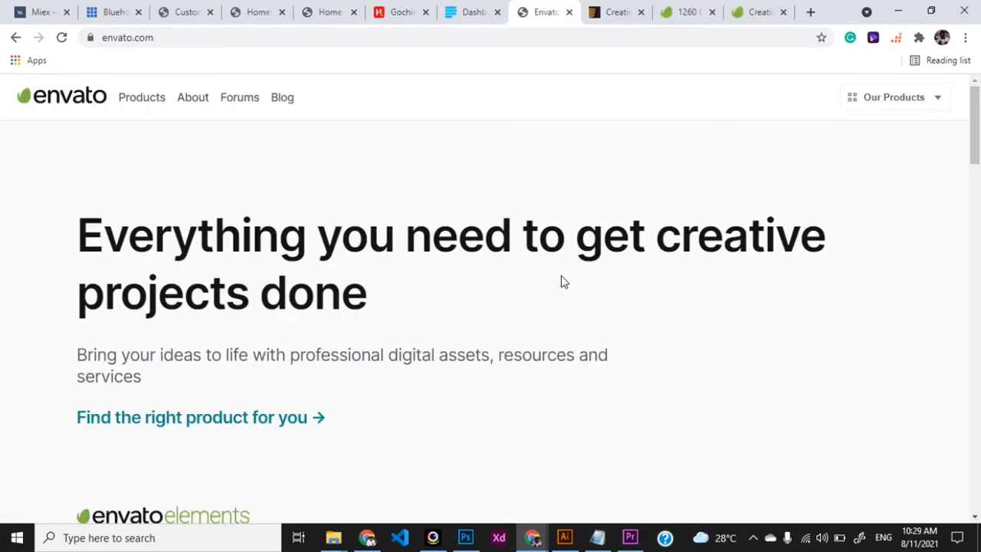
{"action": "scroll", "coordinate": [484, 298], "scroll_direction": "down", "scroll_amount": 1}
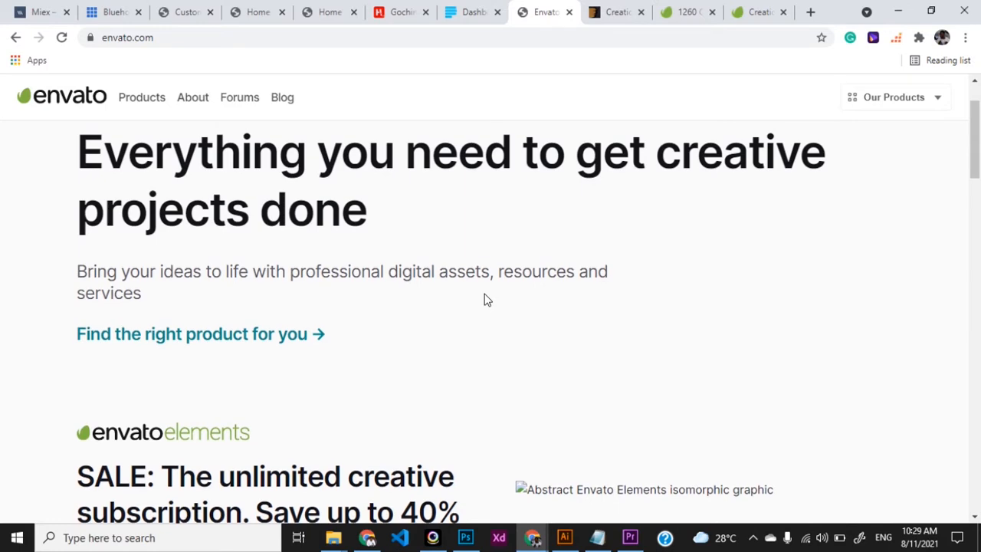
{"action": "scroll", "coordinate": [484, 299], "scroll_direction": "up", "scroll_amount": 1}
{"action": "scroll", "coordinate": [485, 299], "scroll_direction": "down", "scroll_amount": 1}
{"action": "scroll", "coordinate": [485, 298], "scroll_direction": "down", "scroll_amount": 3}
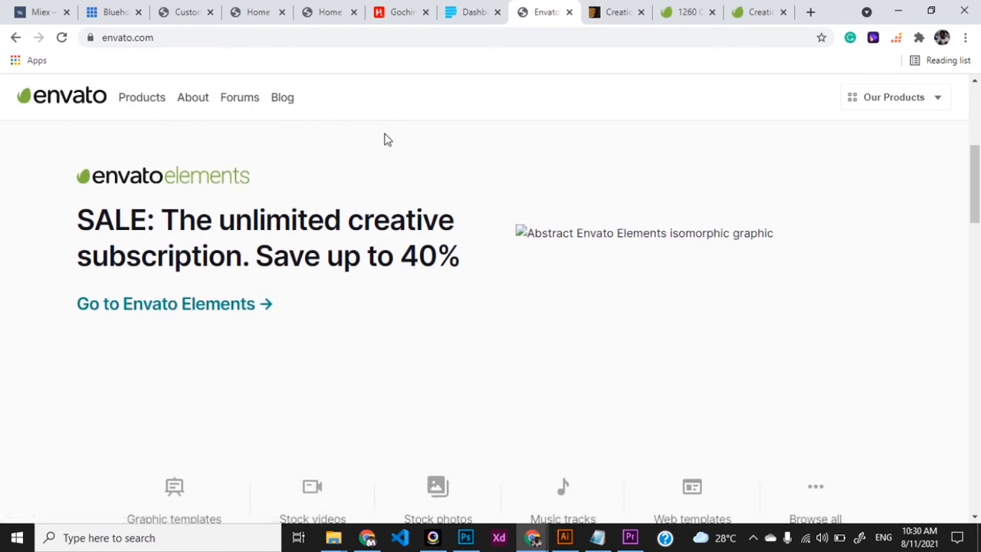
{"action": "scroll", "coordinate": [331, 302], "scroll_direction": "down", "scroll_amount": 2}
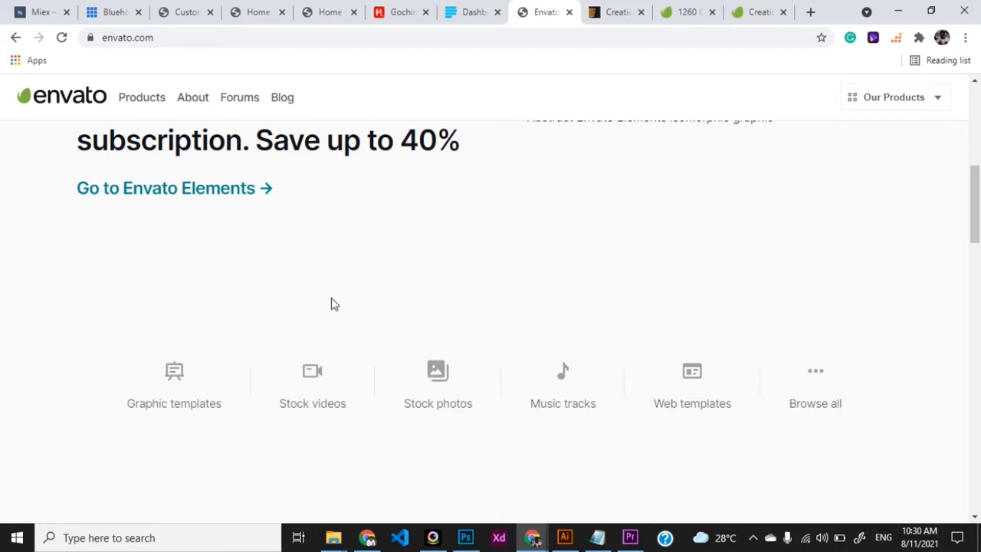
{"action": "scroll", "coordinate": [331, 303], "scroll_direction": "down", "scroll_amount": 1}
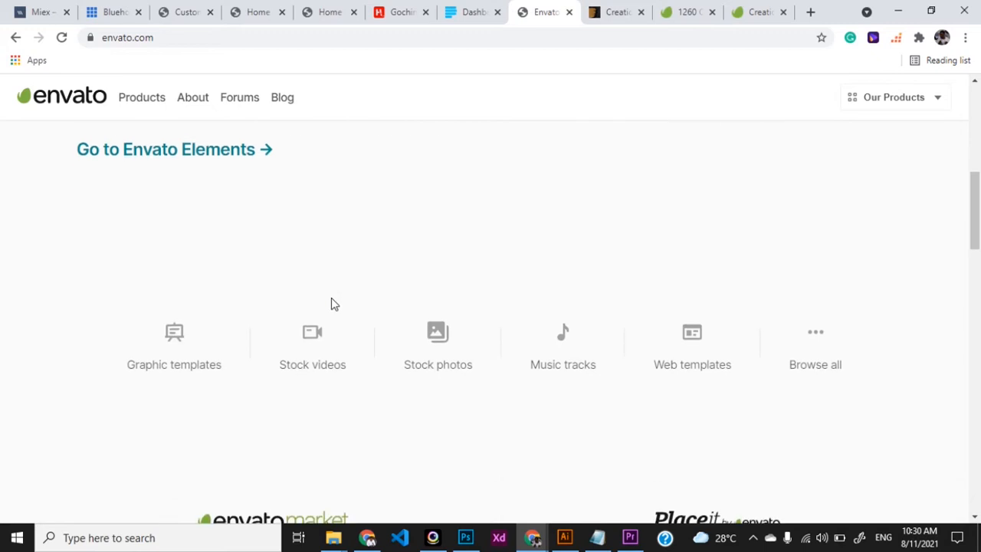
{"action": "scroll", "coordinate": [332, 304], "scroll_direction": "down", "scroll_amount": 1}
{"action": "scroll", "coordinate": [332, 304], "scroll_direction": "down", "scroll_amount": 1}
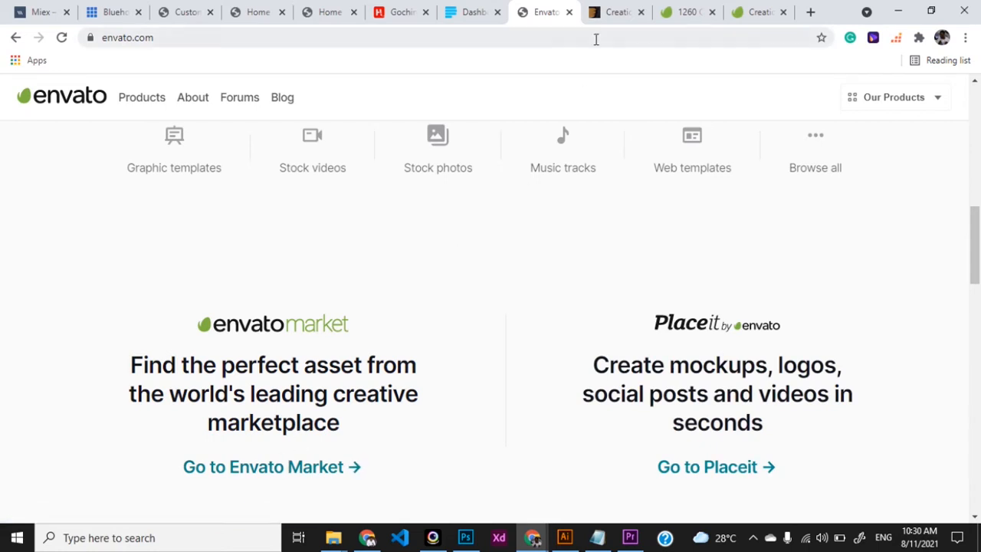
Step: Review the Creatic result in the ThemeForest search, noting its $59 price
{"action": "left_click", "coordinate": [613, 17]}
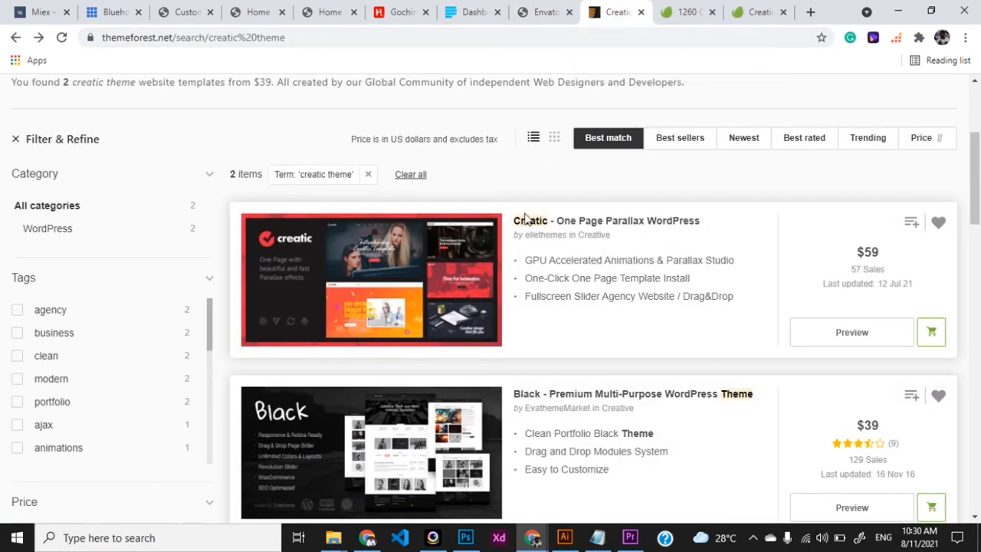
{"action": "scroll", "coordinate": [460, 345], "scroll_direction": "up", "scroll_amount": 3}
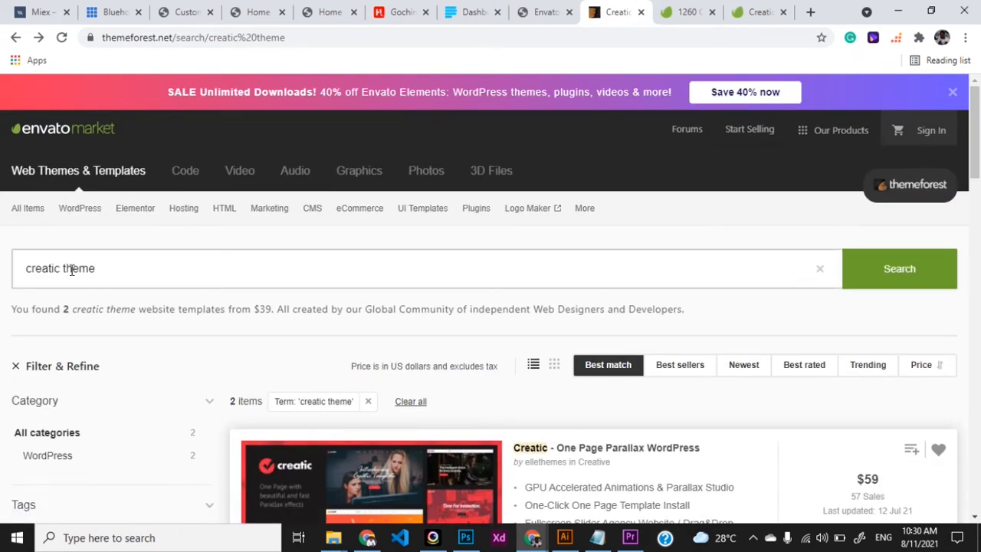
{"action": "scroll", "coordinate": [340, 281], "scroll_direction": "down", "scroll_amount": 2}
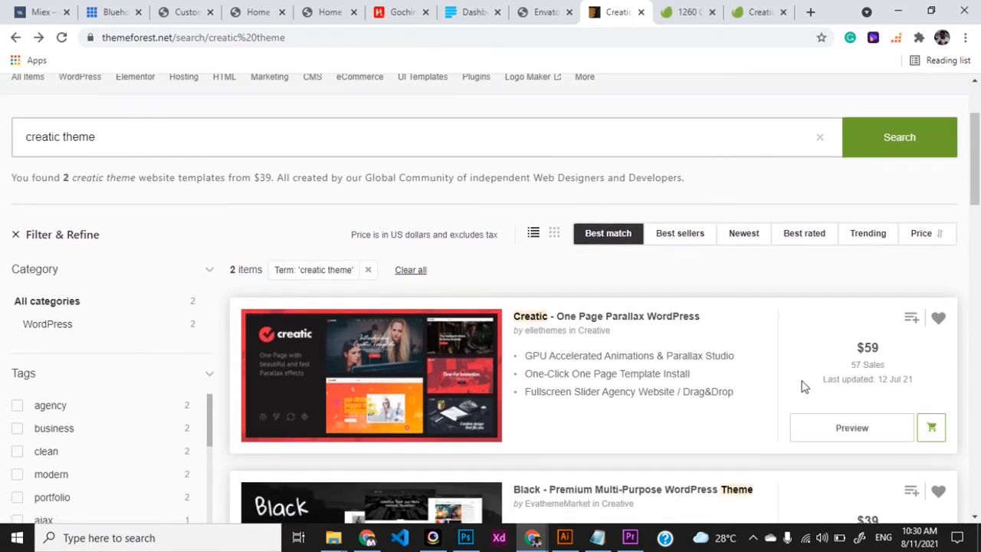
{"action": "left_click_drag", "start_coordinate": [852, 358], "coordinate": [881, 353]}
{"action": "left_click", "coordinate": [886, 352]}
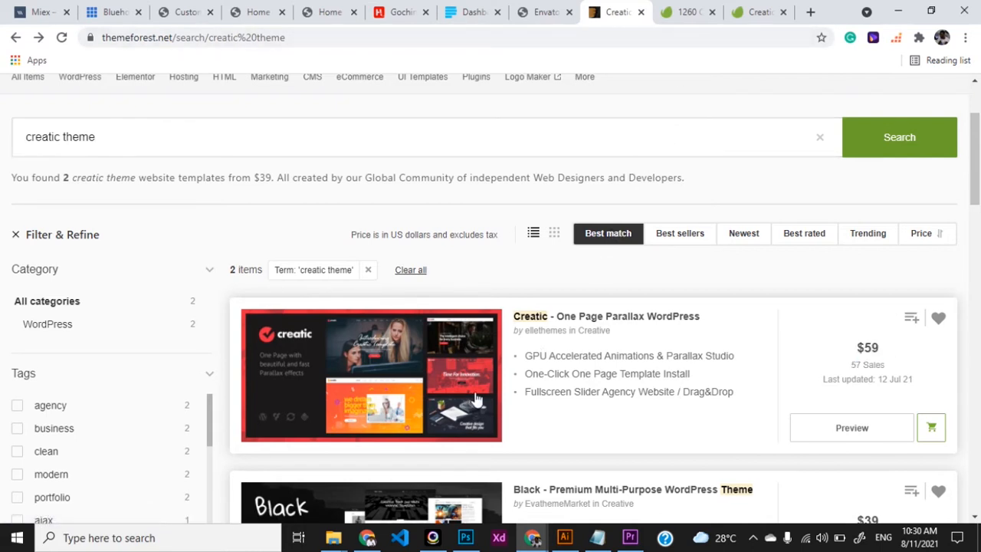
Step: On Creatic's item page, select the $2800 Extended License without extended support, then return to envato.com
{"action": "left_click", "coordinate": [39, 37]}
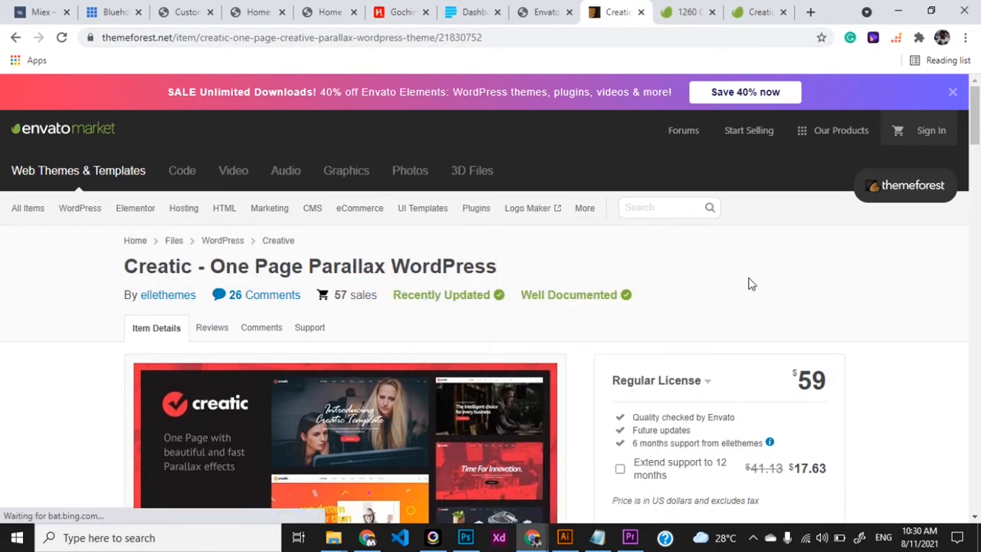
{"action": "scroll", "coordinate": [751, 285], "scroll_direction": "down", "scroll_amount": 2}
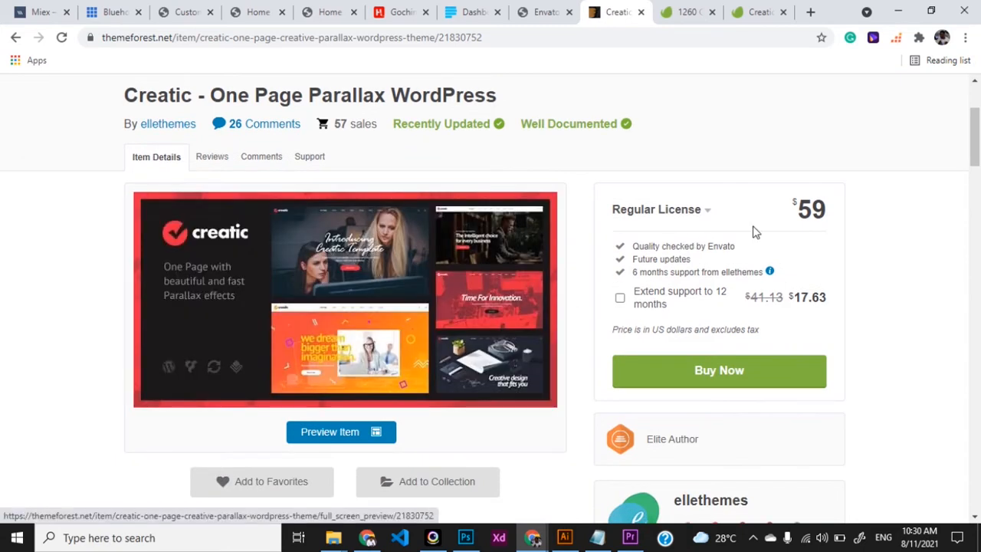
{"action": "left_click", "coordinate": [620, 299]}
{"action": "left_click", "coordinate": [702, 218]}
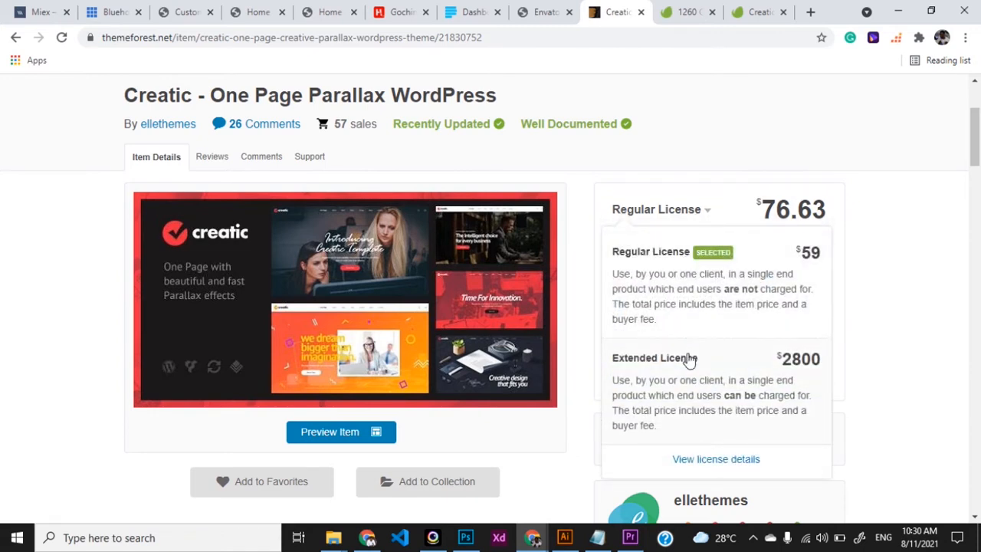
{"action": "left_click", "coordinate": [690, 360]}
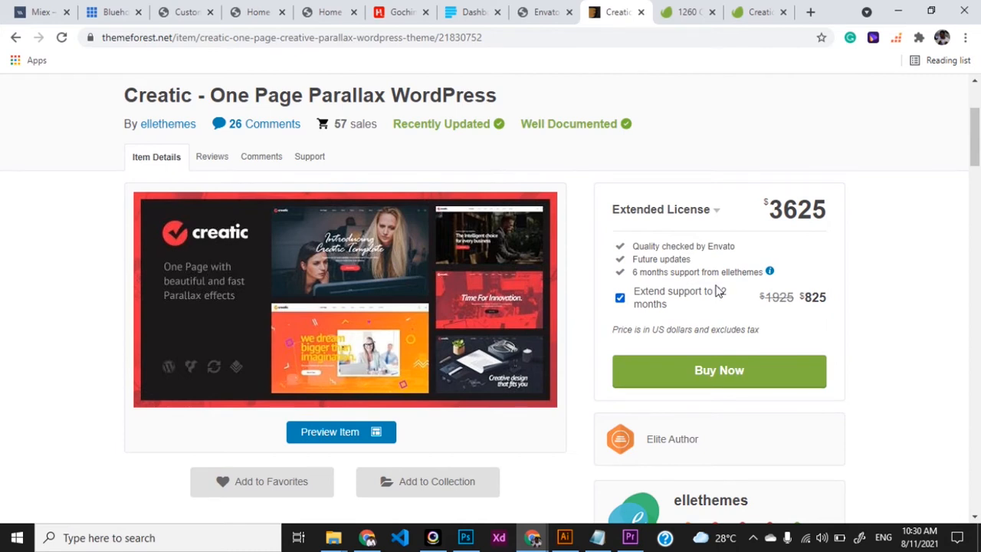
{"action": "left_click", "coordinate": [620, 298]}
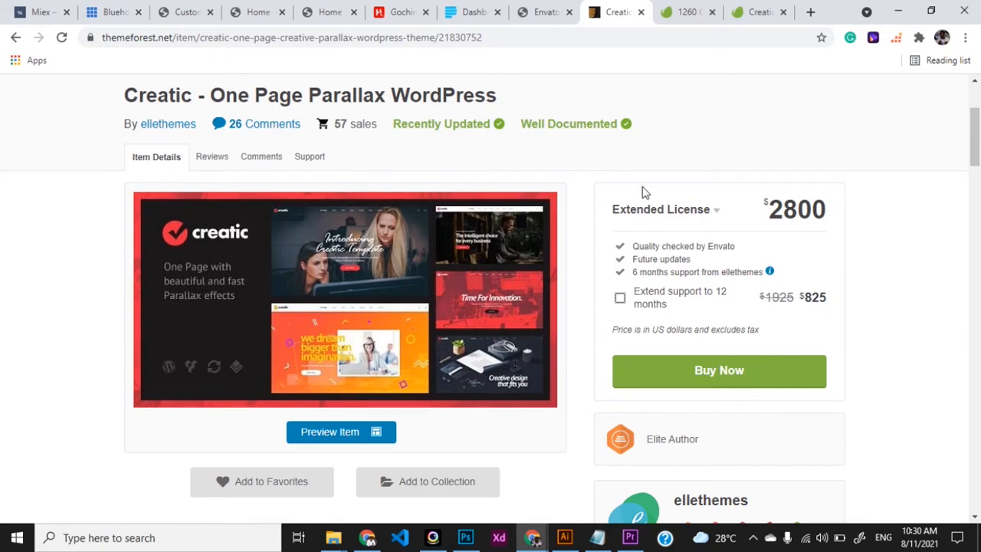
{"action": "left_click", "coordinate": [544, 13]}
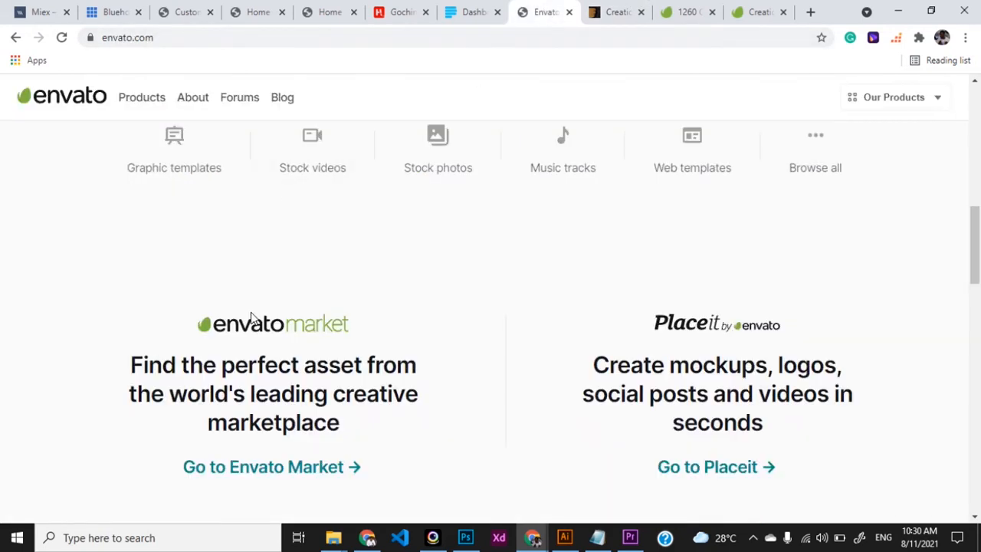
Step: Open the Creatic theme's page from the Envato Elements 'creatic' search results
{"action": "scroll", "coordinate": [254, 319], "scroll_direction": "down", "scroll_amount": 5}
{"action": "scroll", "coordinate": [234, 330], "scroll_direction": "up", "scroll_amount": 2}
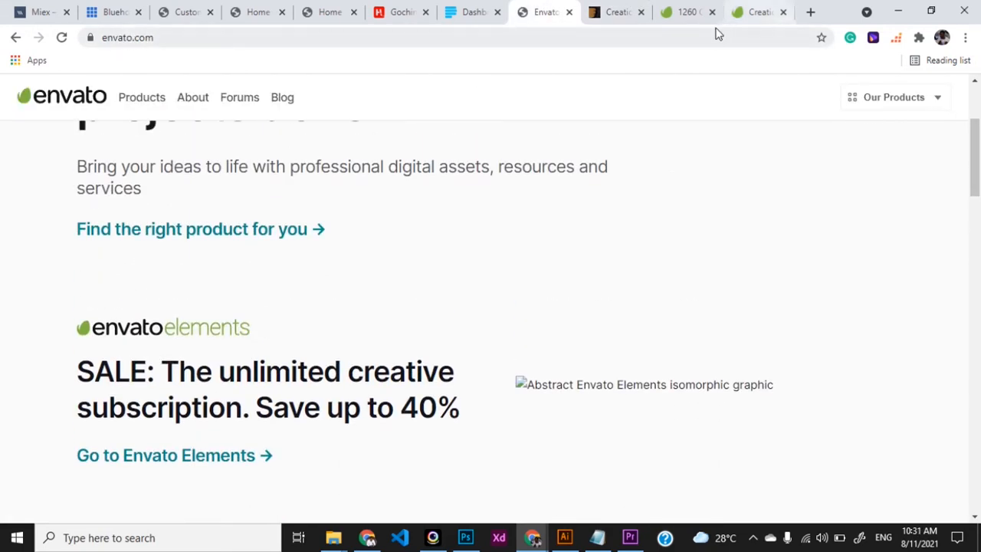
{"action": "left_click", "coordinate": [686, 15]}
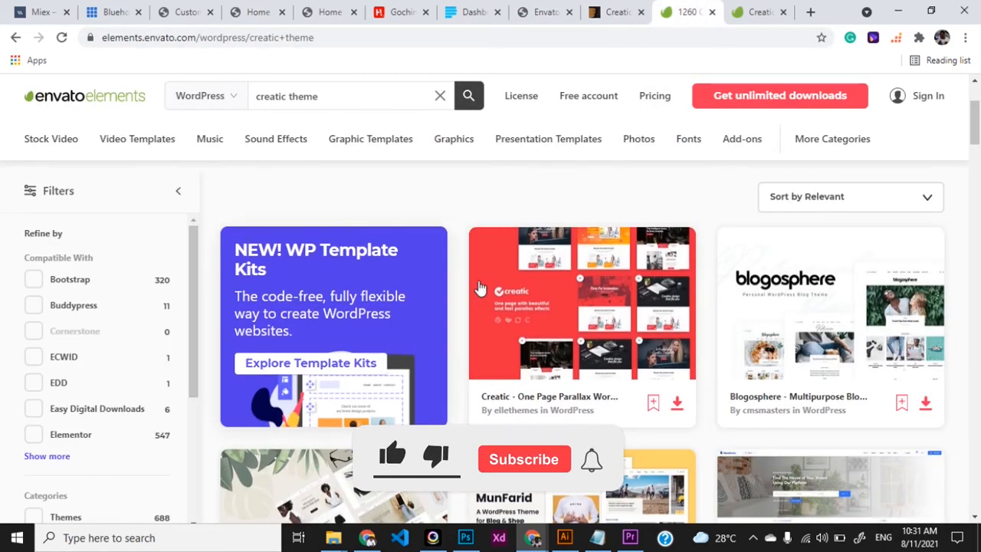
{"action": "mouse_move", "coordinate": [349, 143]}
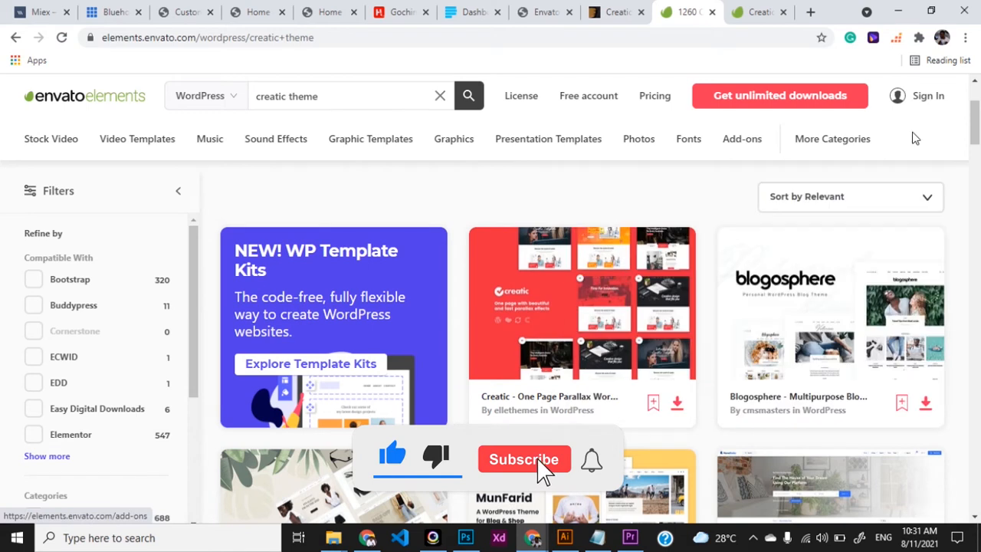
{"action": "left_click_drag", "start_coordinate": [320, 98], "coordinate": [258, 100]}
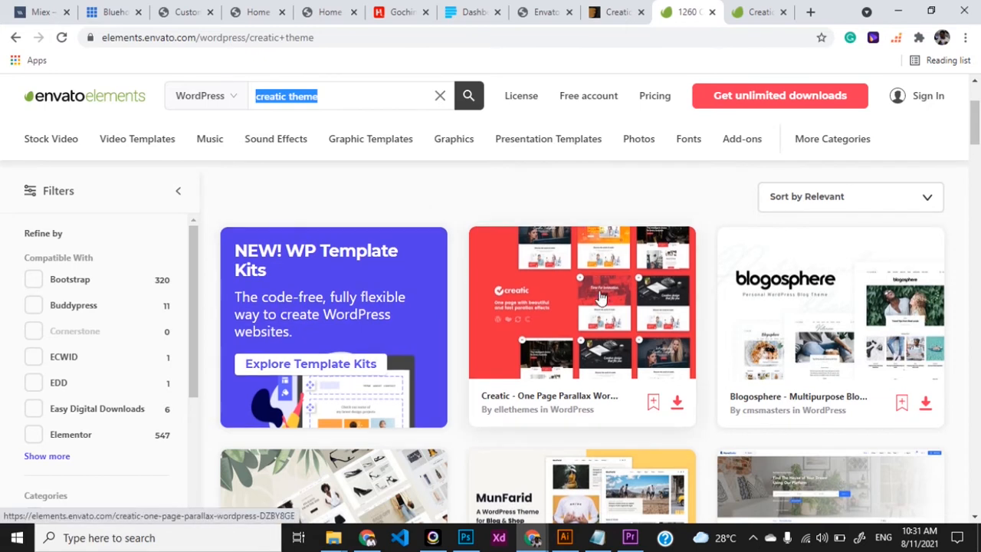
{"action": "left_click", "coordinate": [658, 327]}
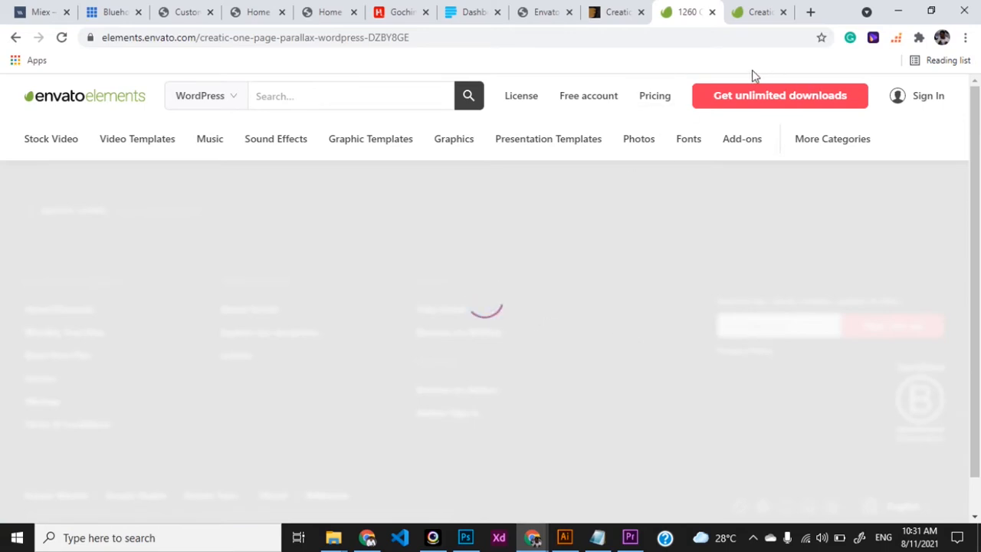
Step: Scroll through the Creatic item page and launch its Live Preview in a new tab
{"action": "left_click", "coordinate": [747, 18]}
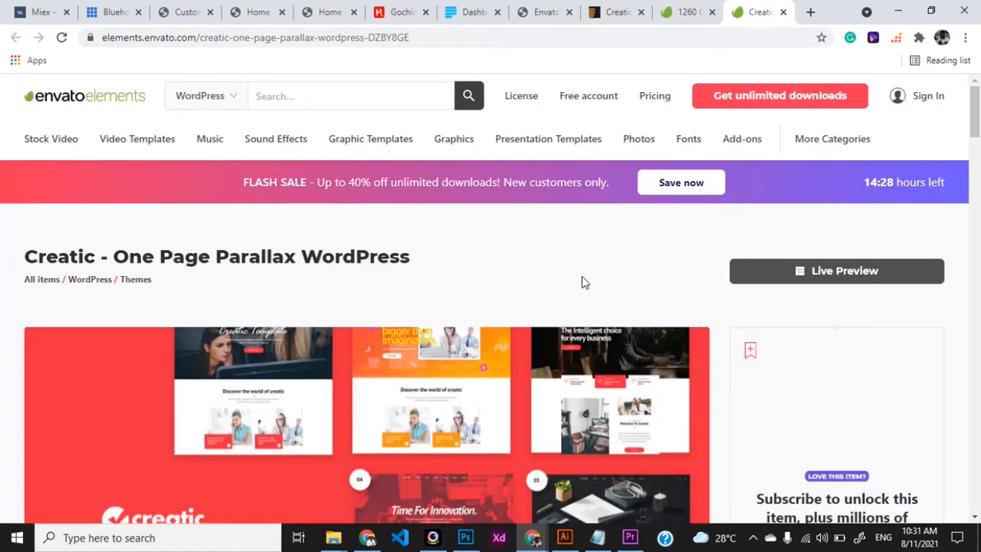
{"action": "scroll", "coordinate": [581, 282], "scroll_direction": "down", "scroll_amount": 3}
{"action": "scroll", "coordinate": [582, 282], "scroll_direction": "down", "scroll_amount": 2}
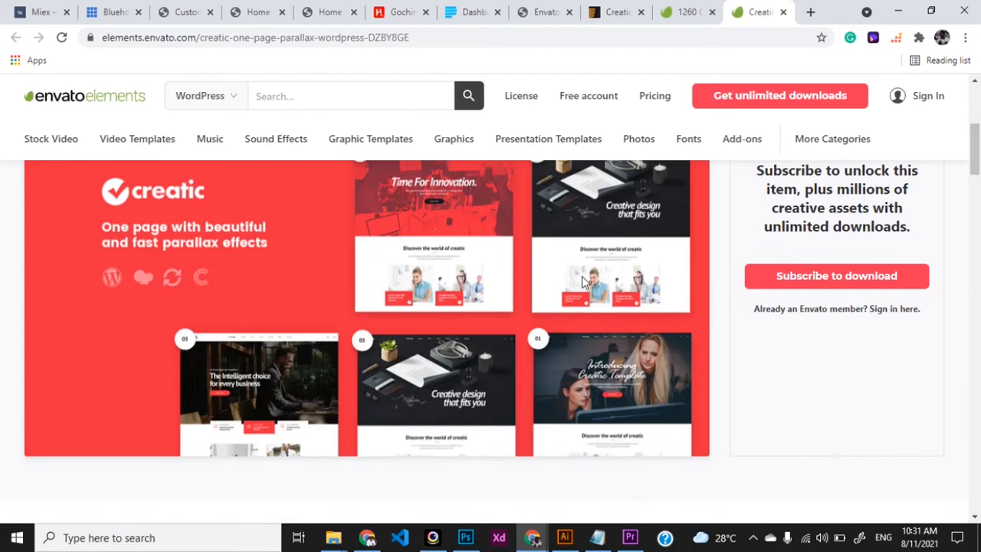
{"action": "scroll", "coordinate": [582, 282], "scroll_direction": "down", "scroll_amount": 2}
{"action": "scroll", "coordinate": [581, 282], "scroll_direction": "up", "scroll_amount": 4}
{"action": "scroll", "coordinate": [582, 282], "scroll_direction": "up", "scroll_amount": 3}
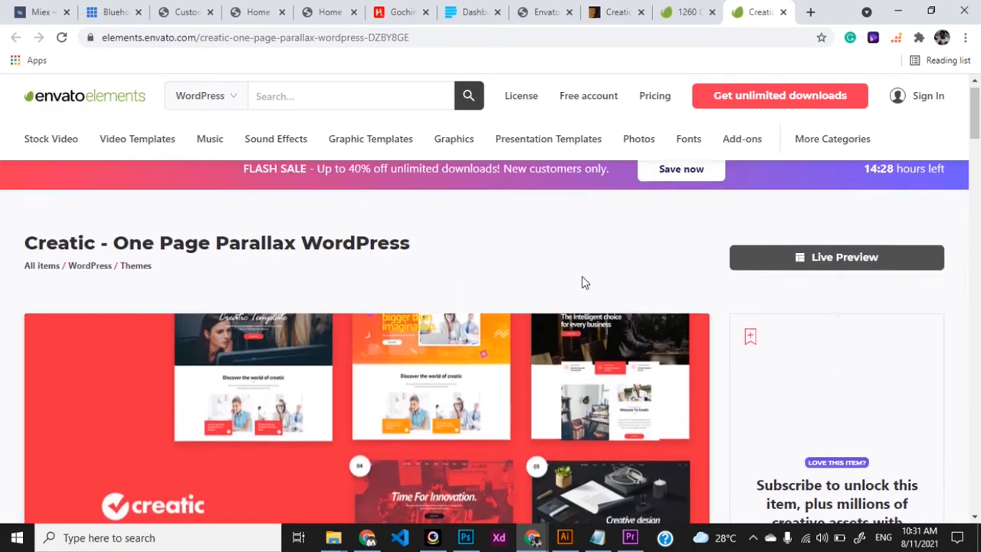
{"action": "scroll", "coordinate": [581, 282], "scroll_direction": "down", "scroll_amount": 8}
{"action": "scroll", "coordinate": [582, 278], "scroll_direction": "down", "scroll_amount": 2}
{"action": "scroll", "coordinate": [582, 278], "scroll_direction": "up", "scroll_amount": 7}
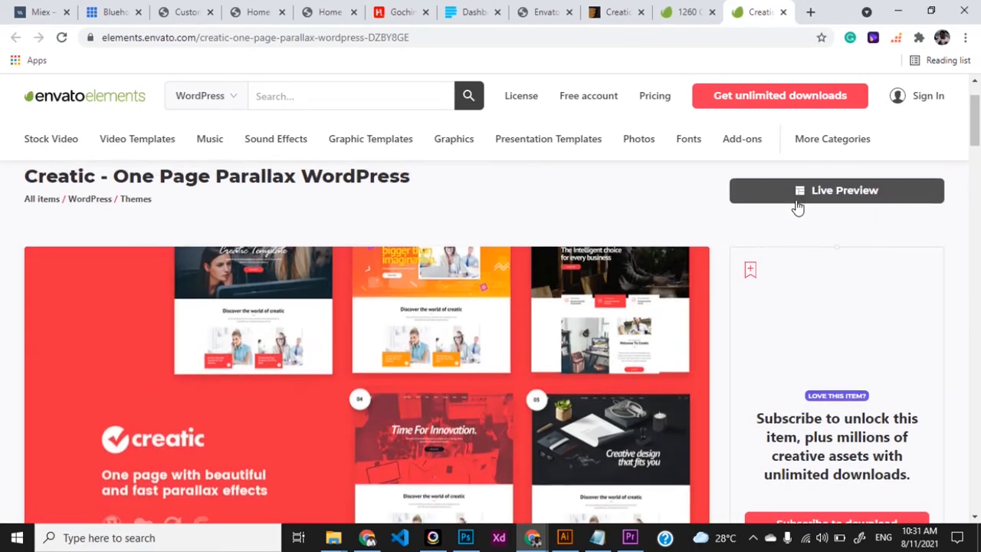
{"action": "left_click", "coordinate": [810, 200]}
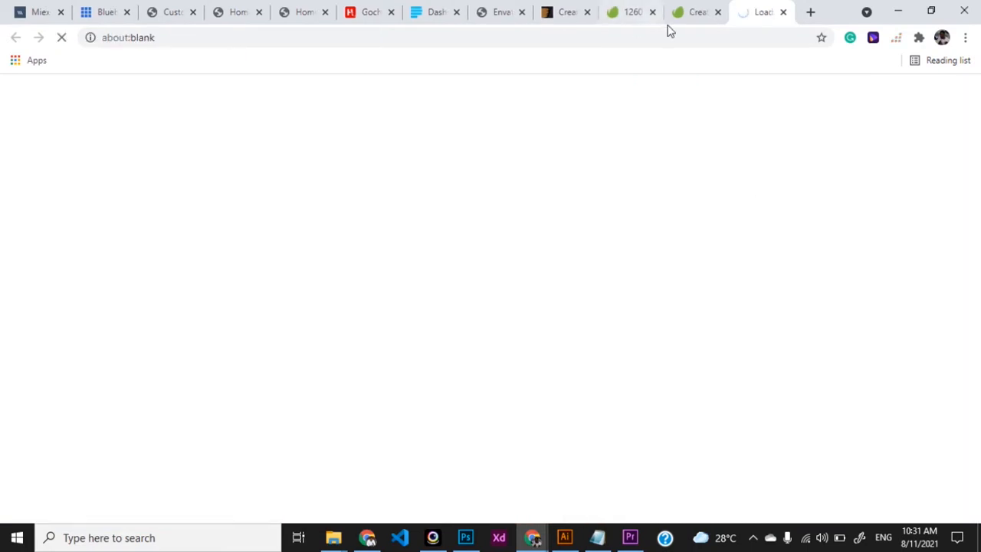
{"action": "left_click", "coordinate": [692, 11]}
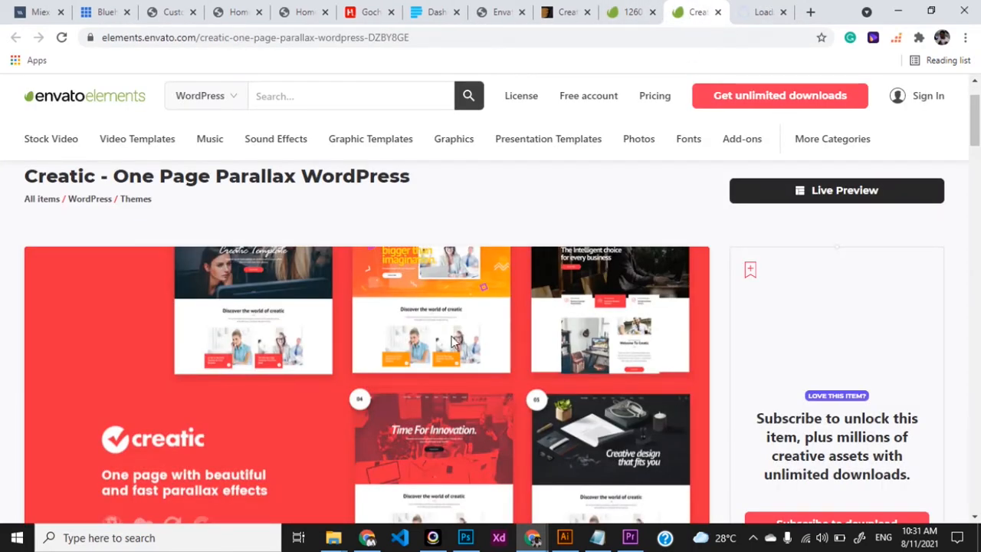
{"action": "scroll", "coordinate": [452, 341], "scroll_direction": "up", "scroll_amount": 1}
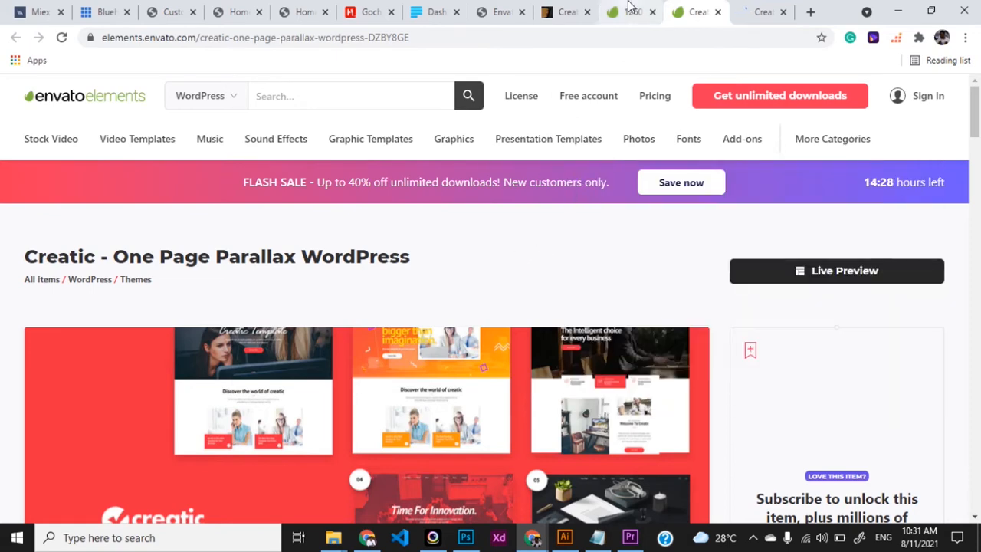
Step: Open the 'Go to Envato Elements' link in a new tab and view it
{"action": "left_click", "coordinate": [502, 11]}
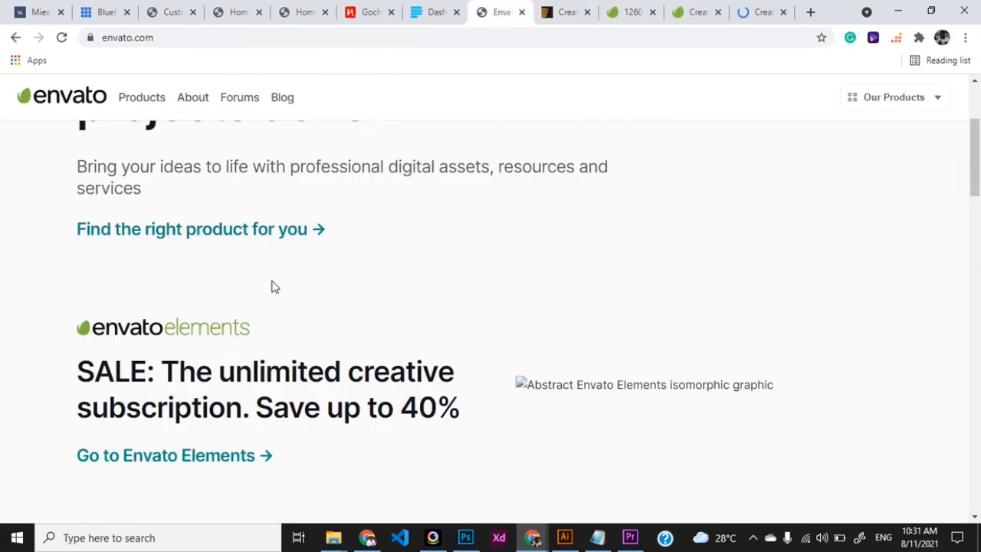
{"action": "scroll", "coordinate": [272, 285], "scroll_direction": "up", "scroll_amount": 1}
{"action": "scroll", "coordinate": [223, 337], "scroll_direction": "down", "scroll_amount": 2}
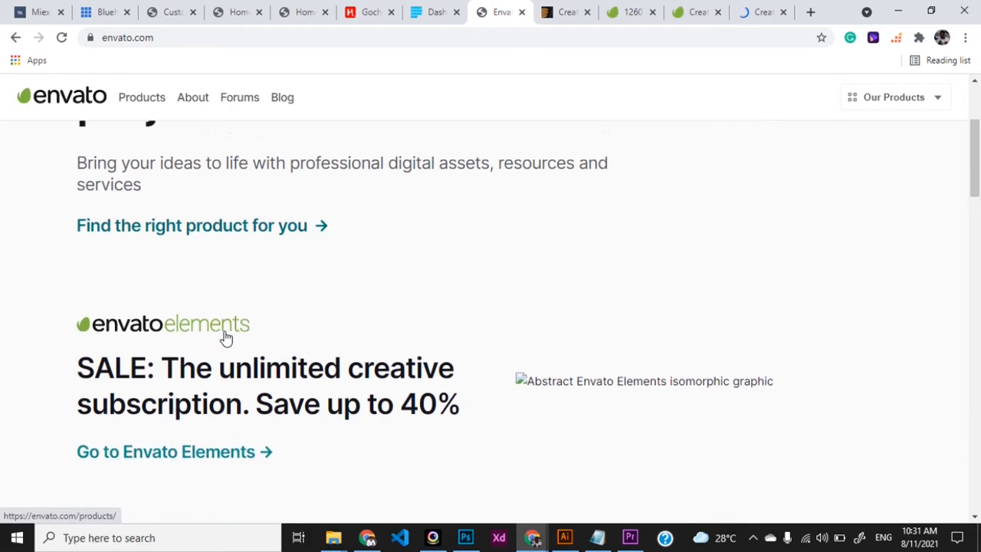
{"action": "right_click", "coordinate": [181, 433]}
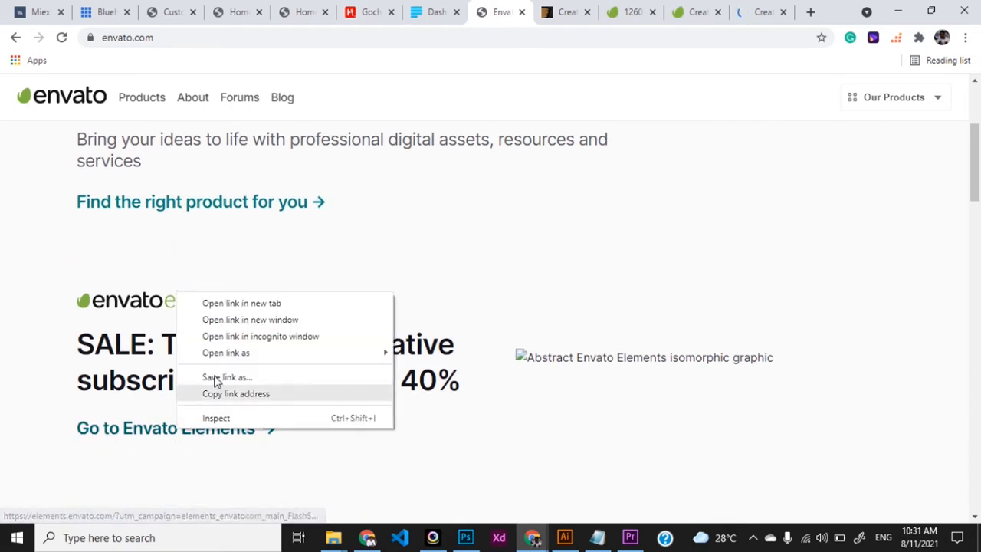
{"action": "left_click", "coordinate": [246, 306]}
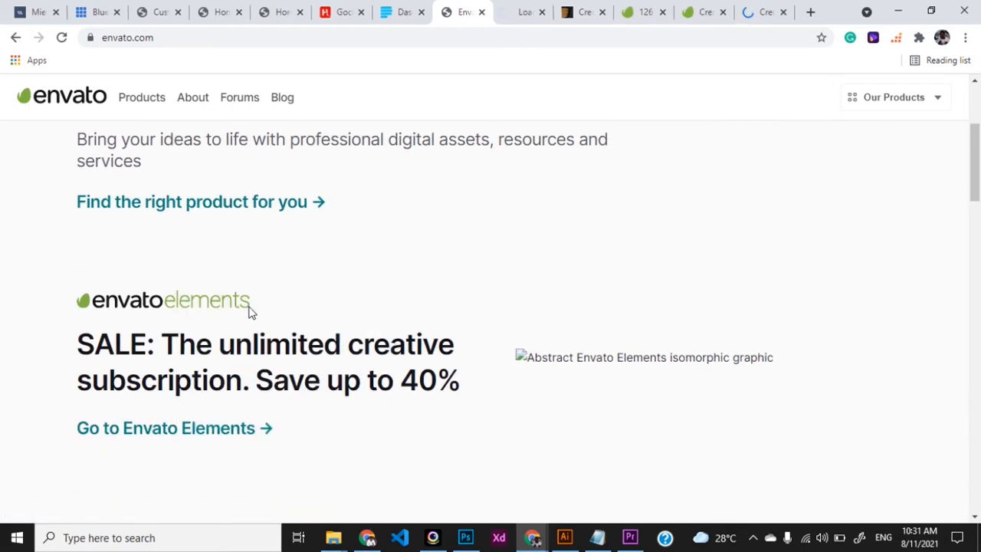
{"action": "left_click", "coordinate": [512, 19]}
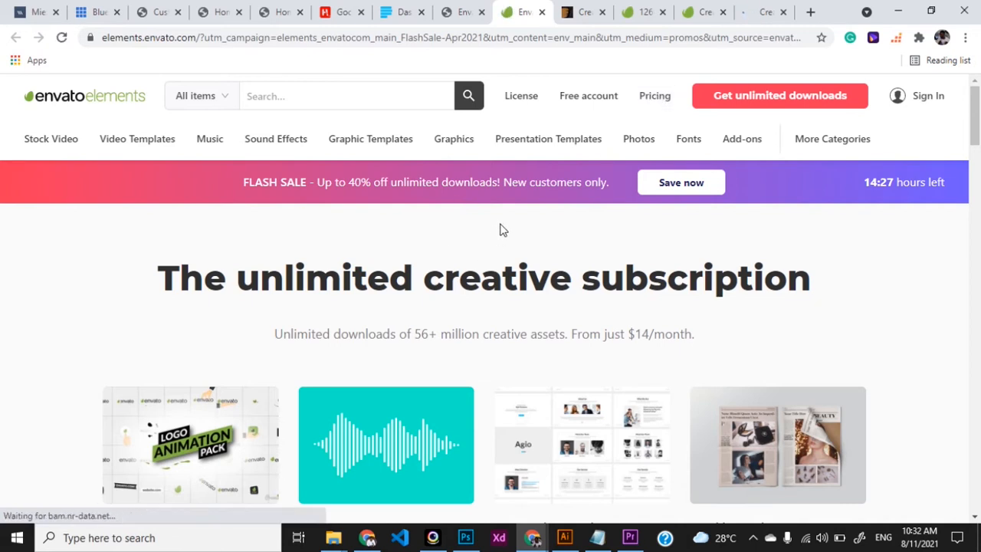
Step: Return to the Creatic – One Page Parallax WordPress page and scroll through it
{"action": "left_click", "coordinate": [640, 21]}
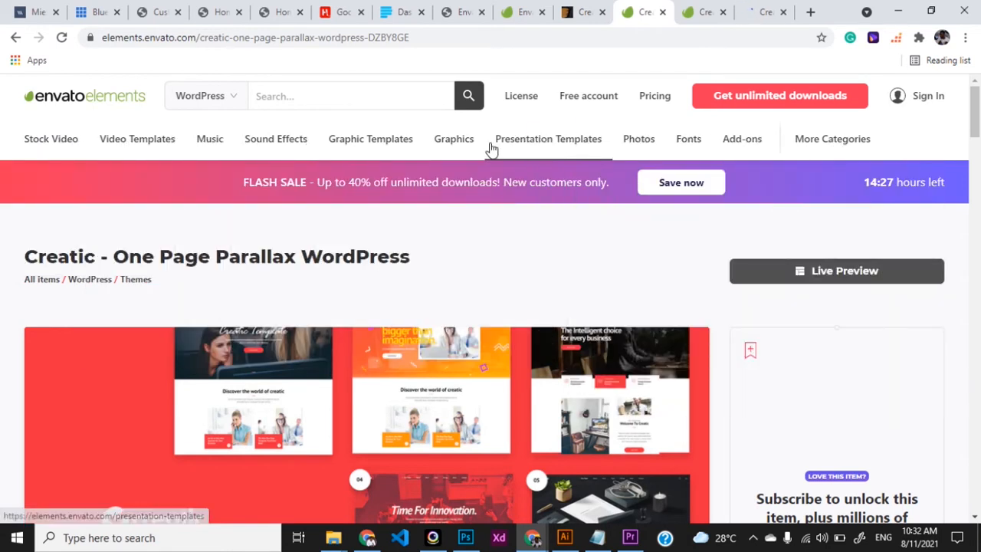
{"action": "mouse_move", "coordinate": [359, 146]}
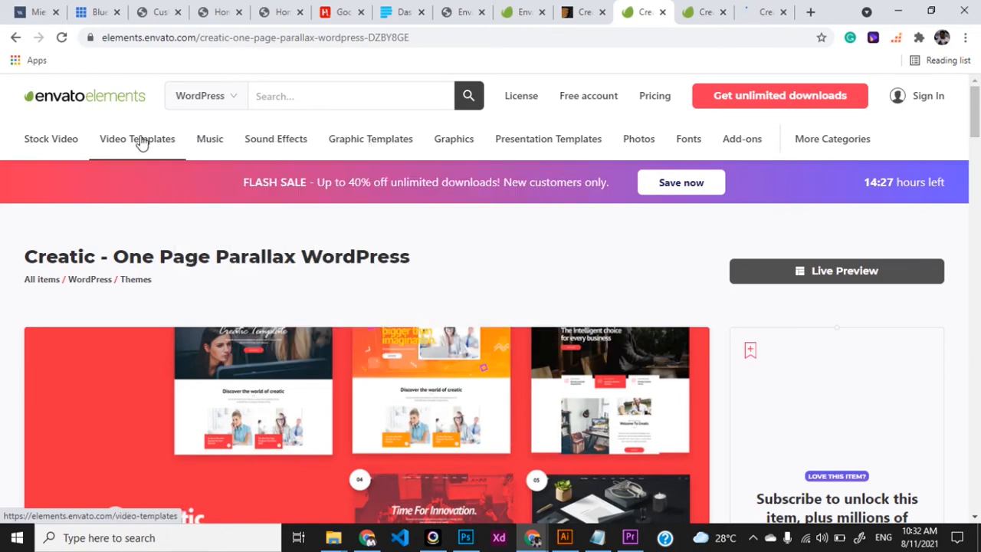
{"action": "scroll", "coordinate": [349, 325], "scroll_direction": "down", "scroll_amount": 1}
{"action": "scroll", "coordinate": [350, 325], "scroll_direction": "down", "scroll_amount": 1}
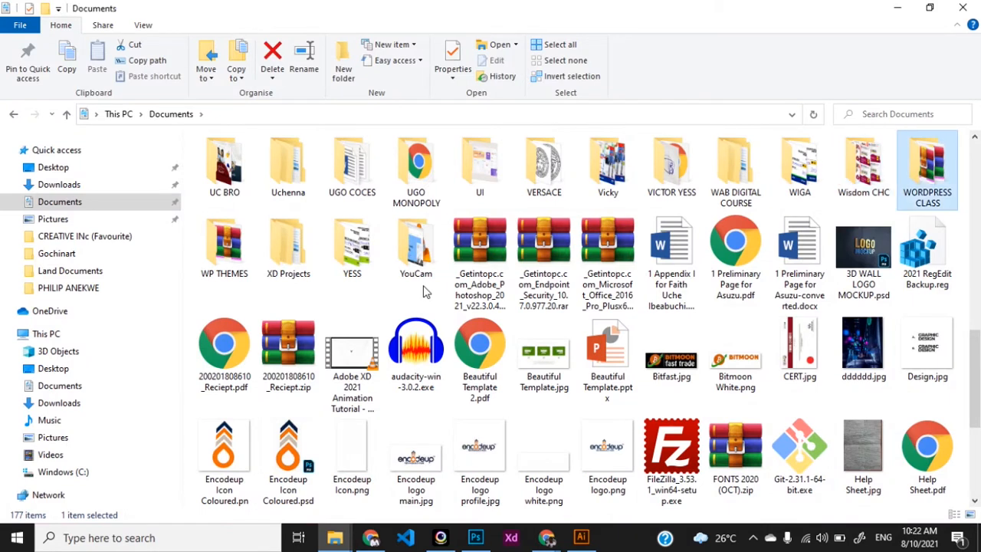
{"action": "key", "text": "Return"}
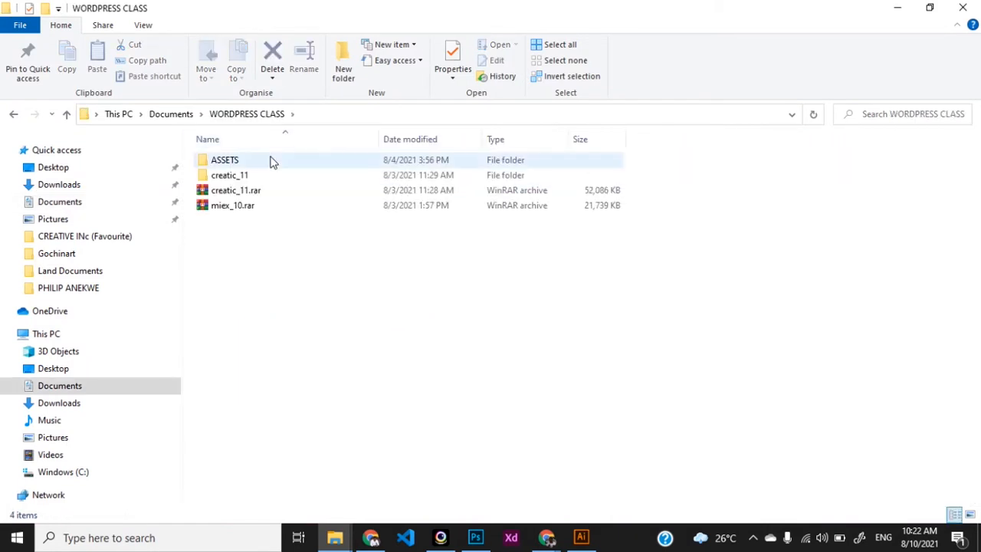
Step: Open creatic_11.rar in WinRAR to view its contents, close it, and switch back to Chrome
{"action": "left_click", "coordinate": [267, 175]}
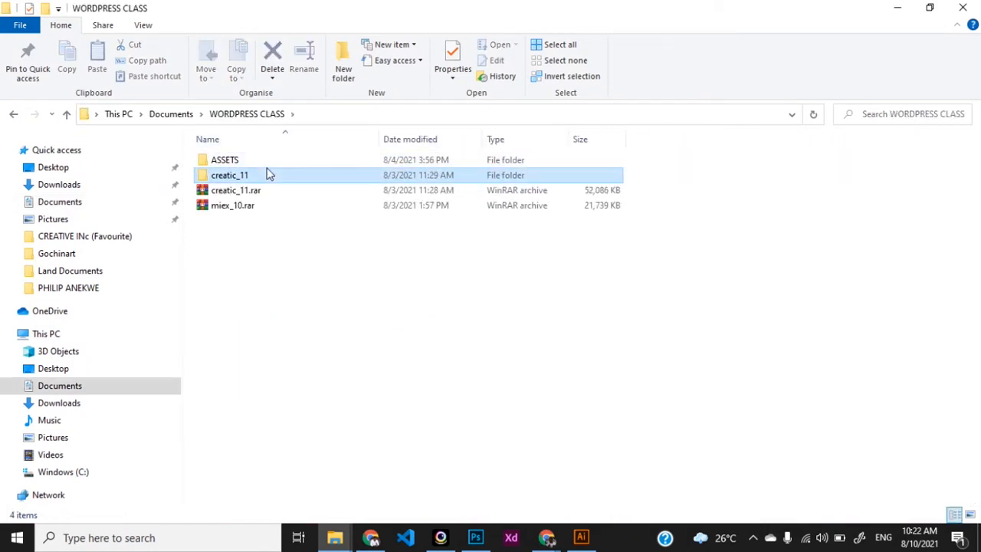
{"action": "left_click", "coordinate": [264, 193]}
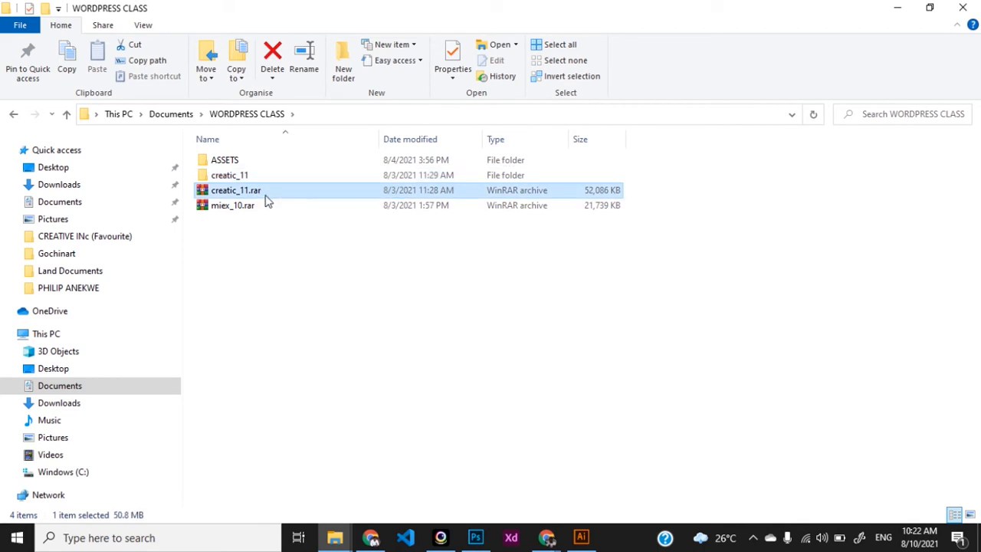
{"action": "double_click", "coordinate": [264, 195]}
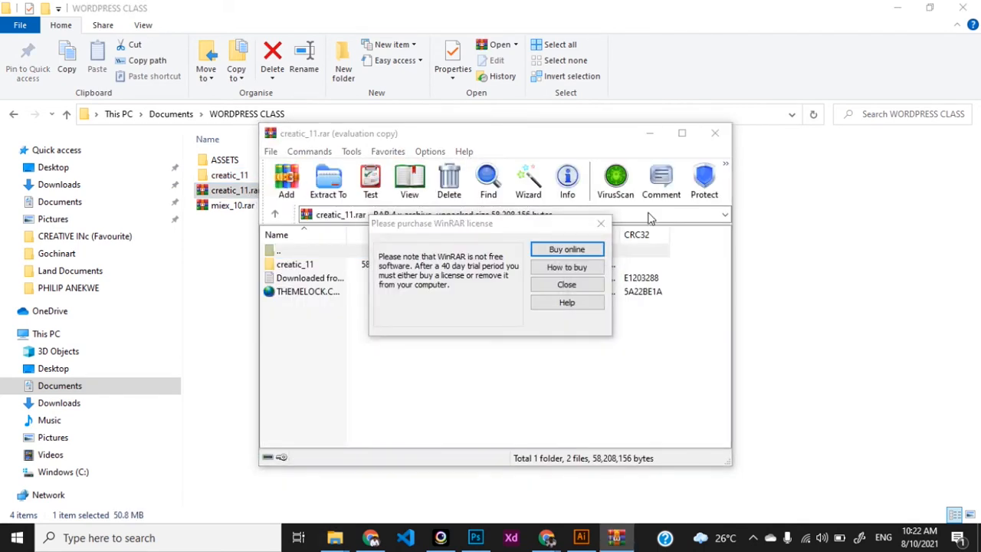
{"action": "key", "text": "Escape"}
{"action": "left_click", "coordinate": [715, 134]}
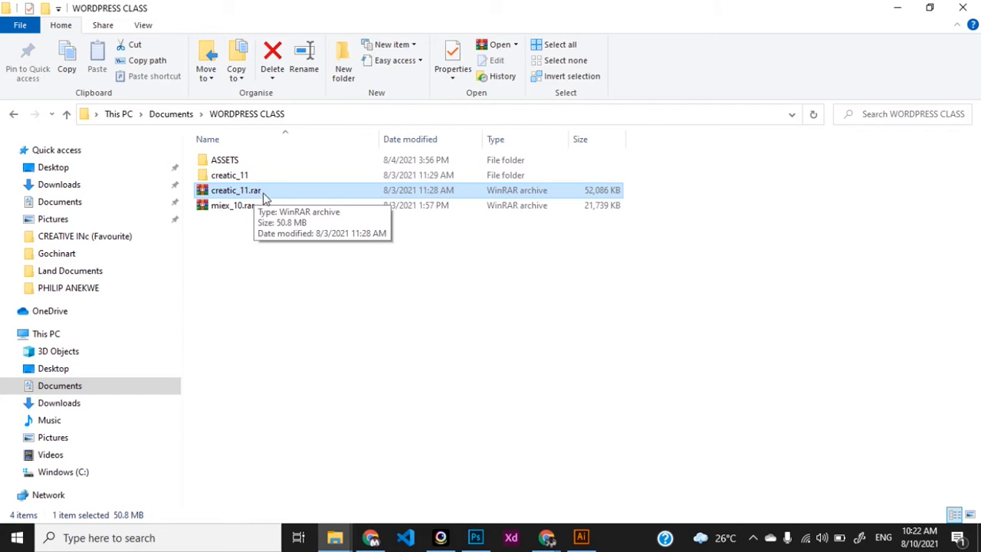
{"action": "key", "text": "alt+Tab"}
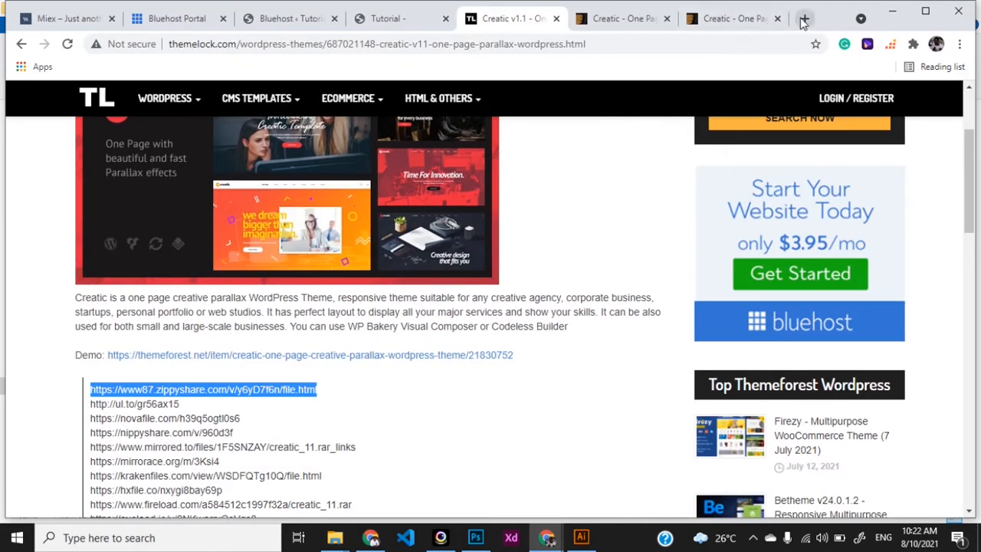
Step: Search Google for 'winrar' and open the official win-rar.com WinRAR 6.02 download site
{"action": "left_click", "coordinate": [803, 20]}
{"action": "type", "text": "wi"}
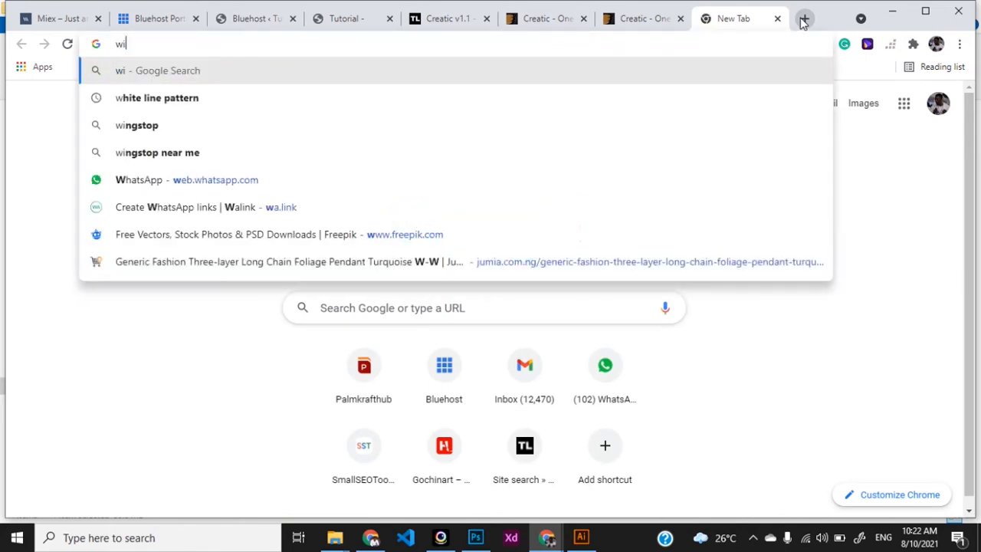
{"action": "type", "text": "nrar"}
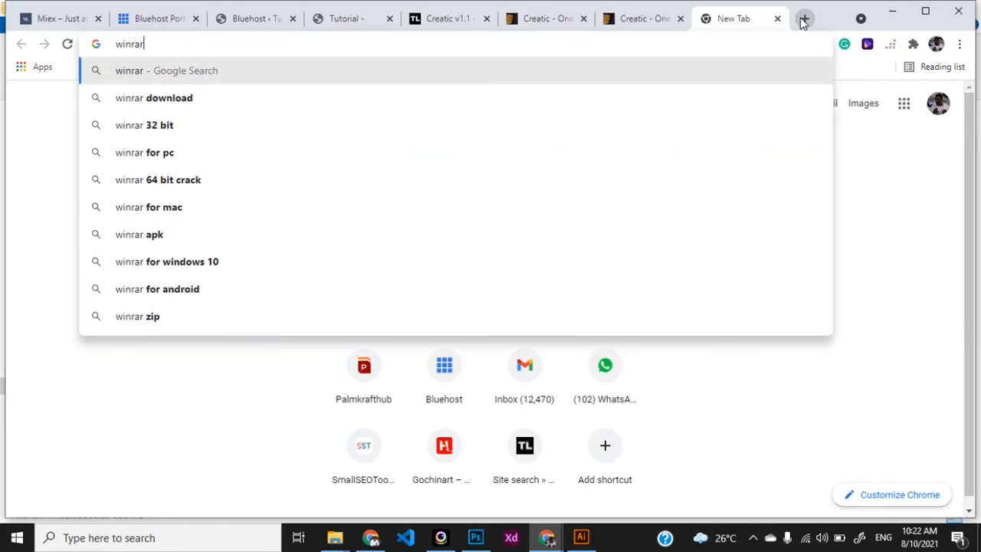
{"action": "key", "text": "Return"}
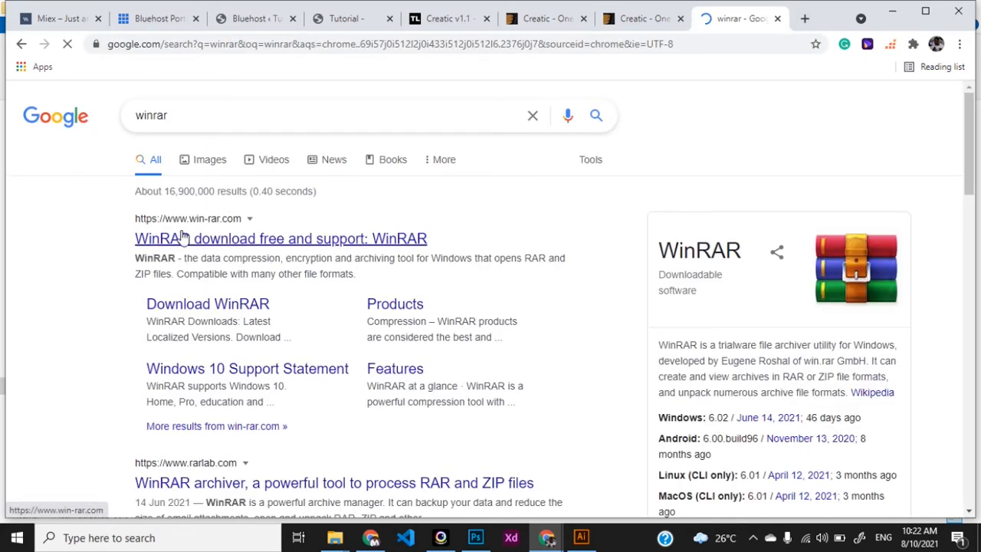
{"action": "left_click", "coordinate": [173, 237]}
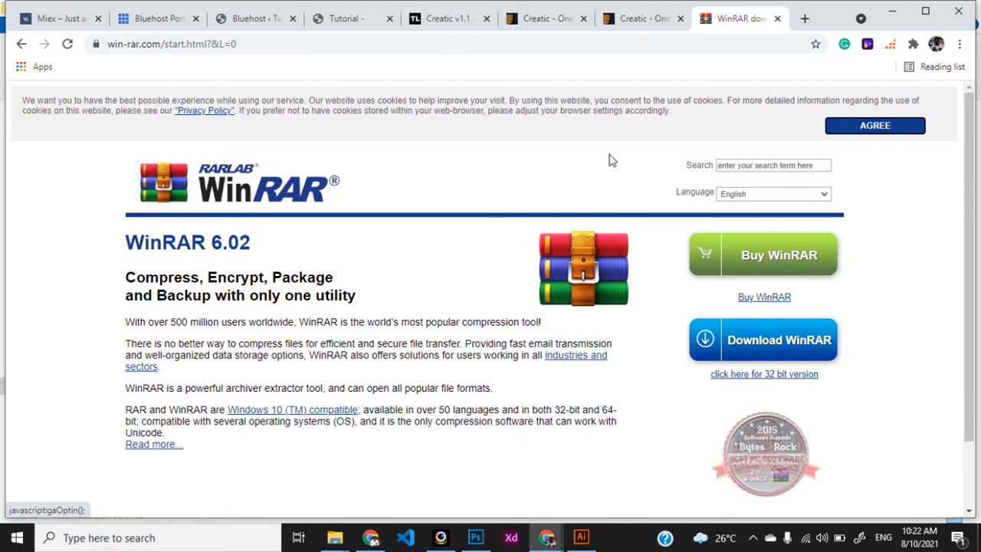
{"action": "key", "text": "alt+Tab"}
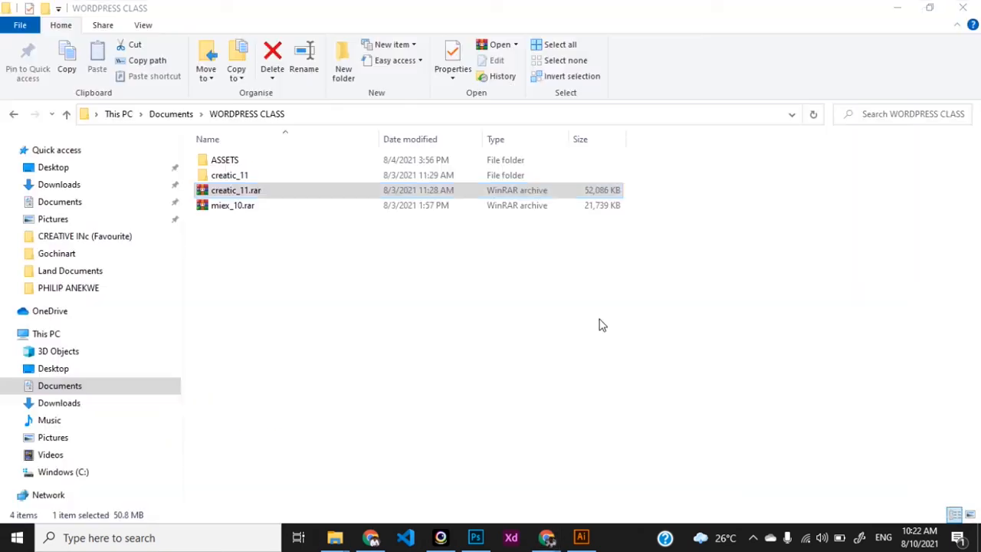
Step: Extract creatic_11.rar into a creatic_11 folder
{"action": "right_click", "coordinate": [269, 198]}
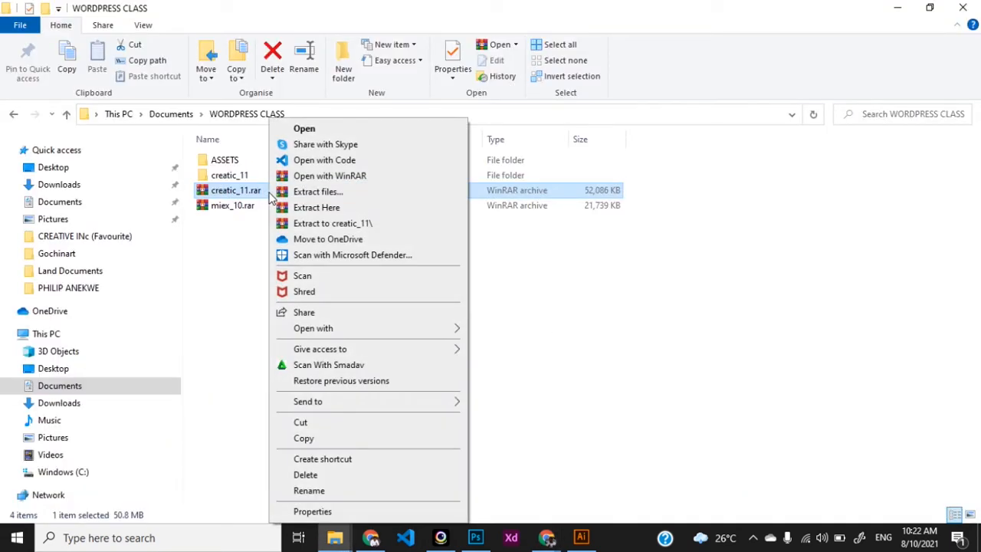
{"action": "left_click", "coordinate": [331, 223]}
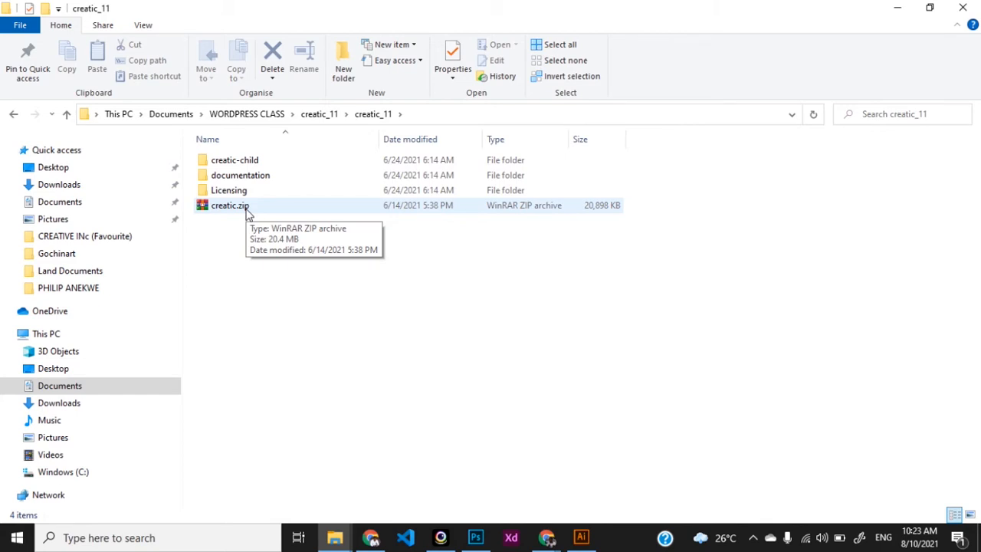
{"action": "left_click", "coordinate": [268, 215]}
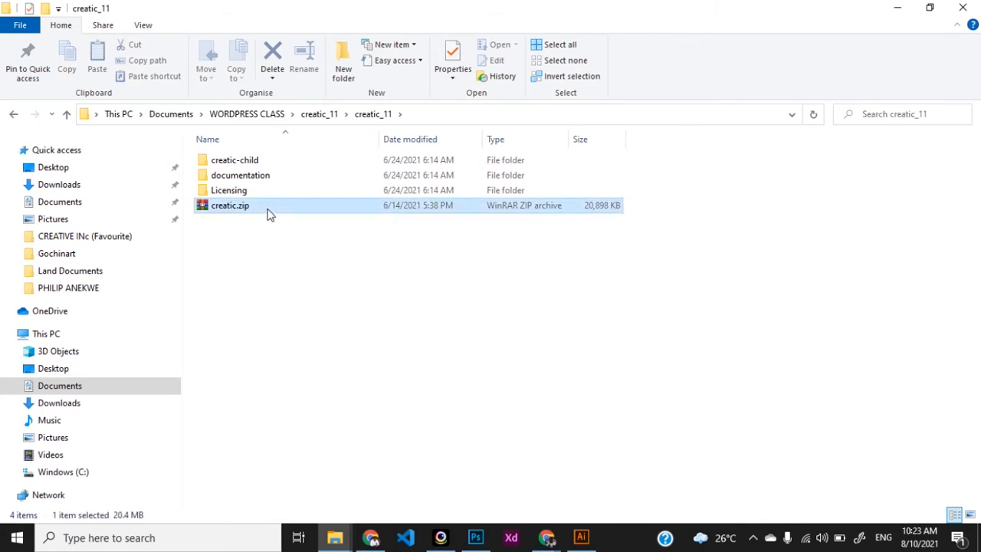
Step: Look inside creatic-child, then open the documentation folder's index.html in Chrome
{"action": "left_click", "coordinate": [270, 161]}
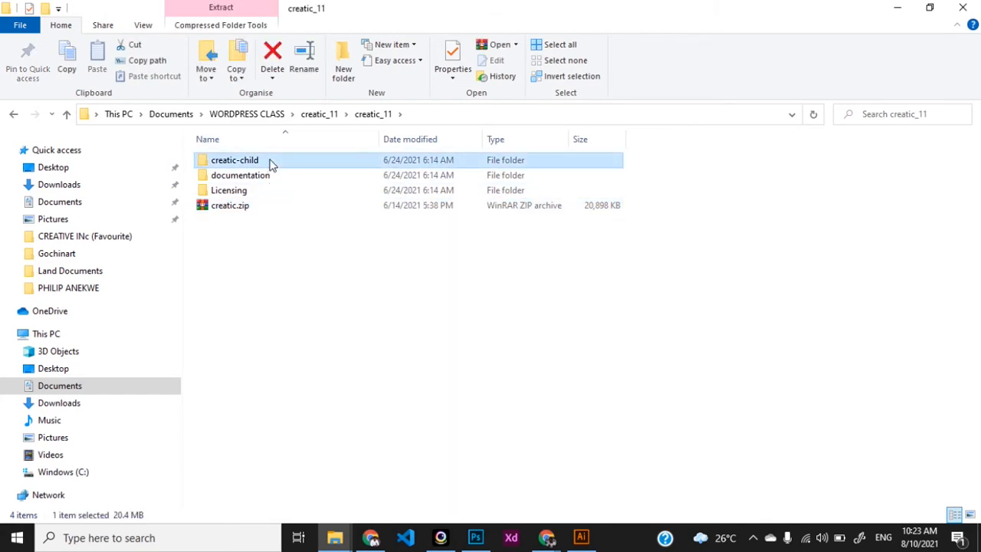
{"action": "left_click", "coordinate": [276, 189]}
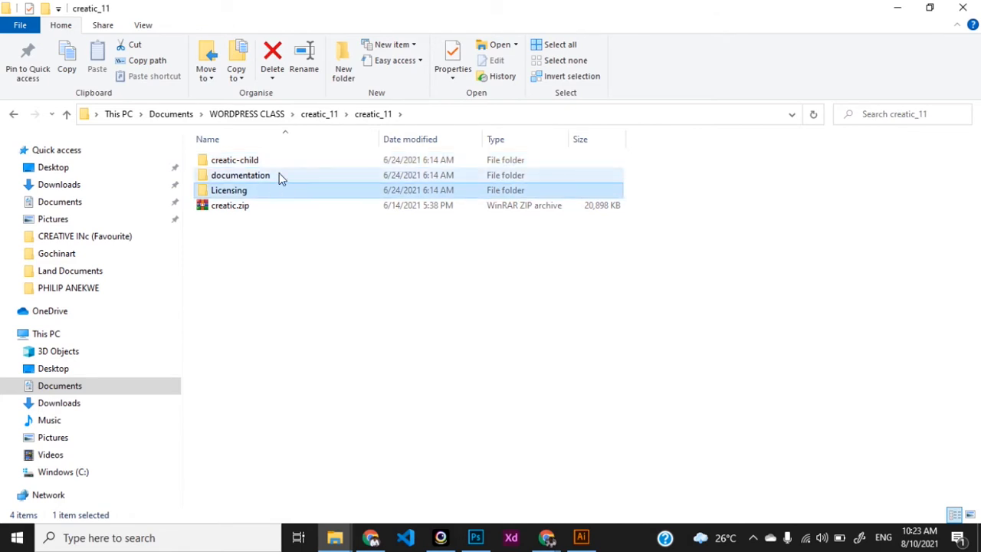
{"action": "left_click", "coordinate": [279, 175]}
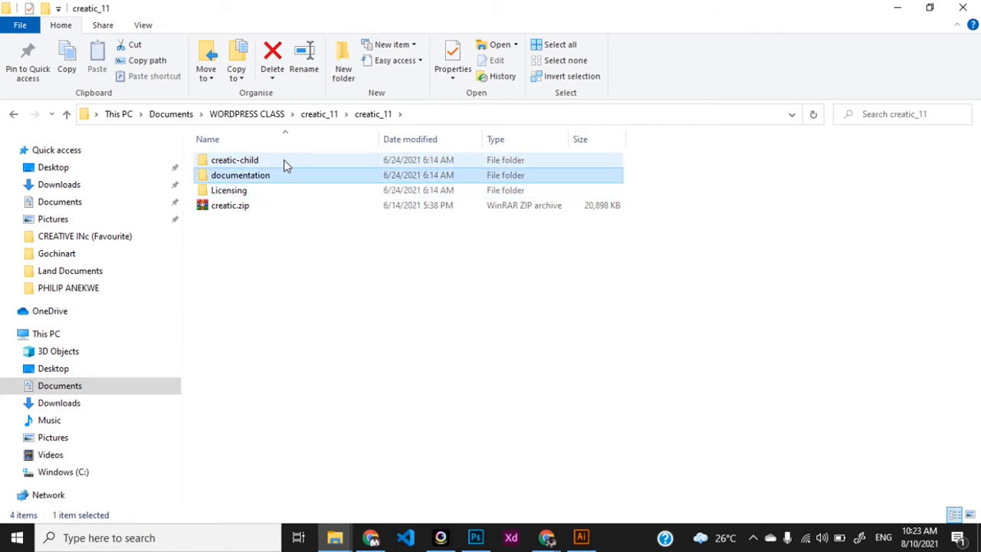
{"action": "left_click", "coordinate": [284, 159]}
{"action": "double_click", "coordinate": [283, 161]}
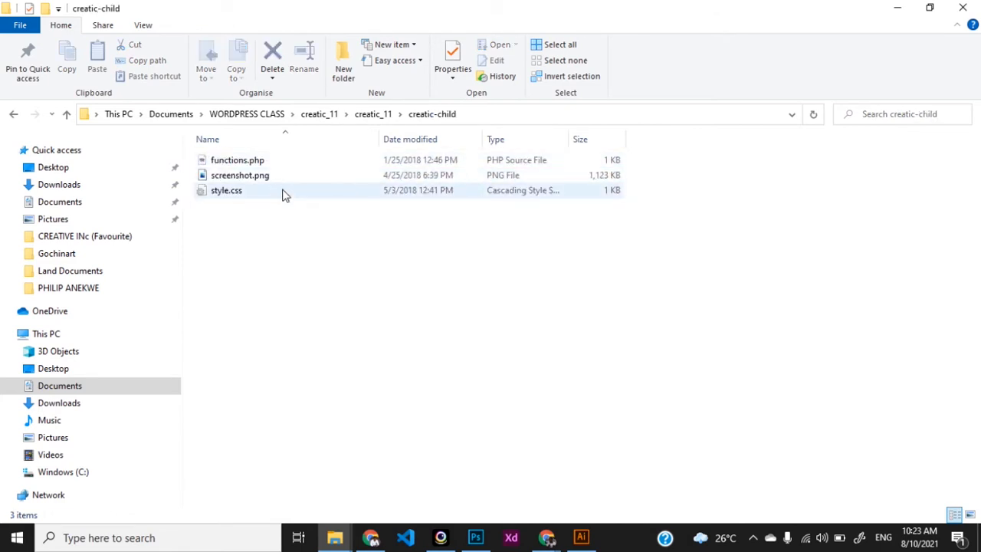
{"action": "key", "text": "alt+Left"}
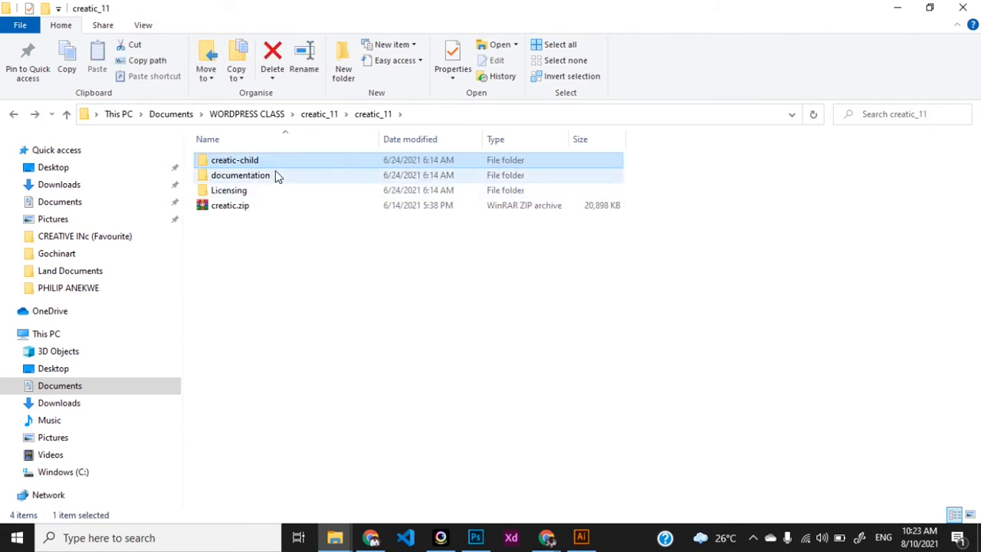
{"action": "double_click", "coordinate": [277, 175]}
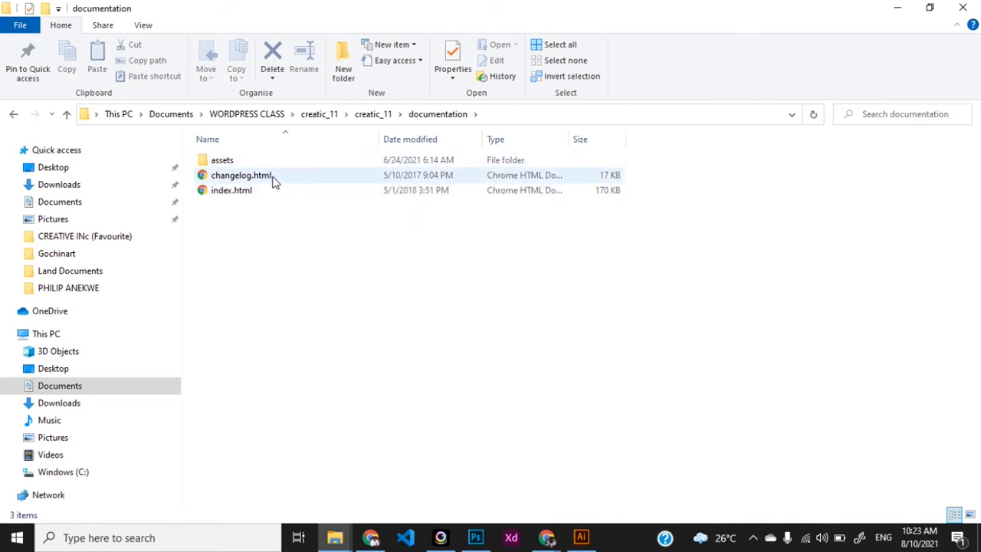
{"action": "double_click", "coordinate": [272, 190]}
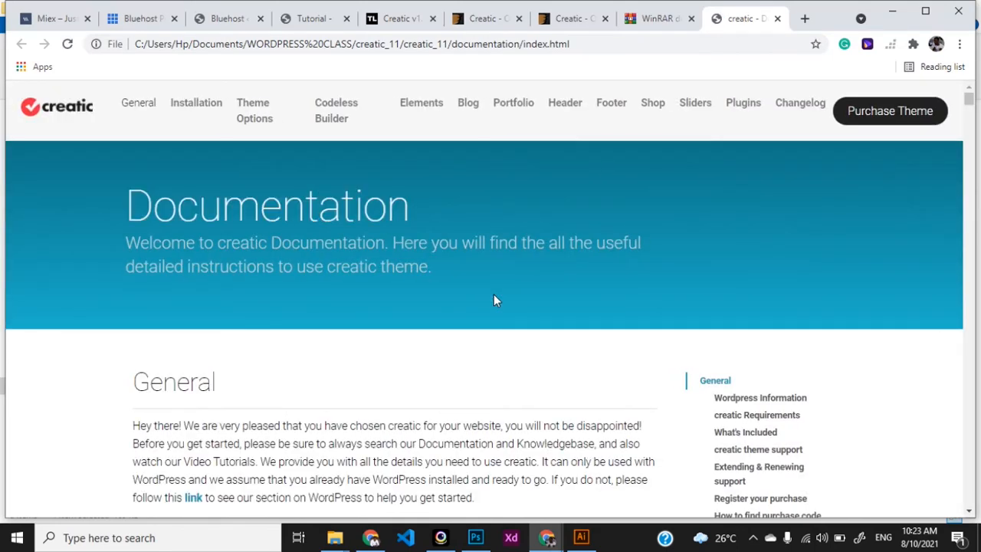
{"action": "scroll", "coordinate": [494, 300], "scroll_direction": "down", "scroll_amount": 4}
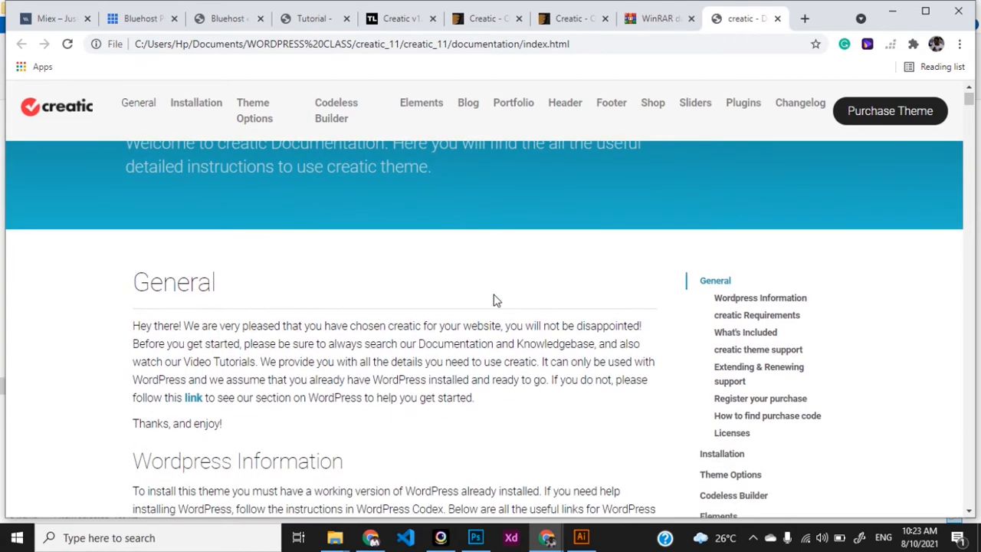
{"action": "scroll", "coordinate": [494, 300], "scroll_direction": "up", "scroll_amount": 4}
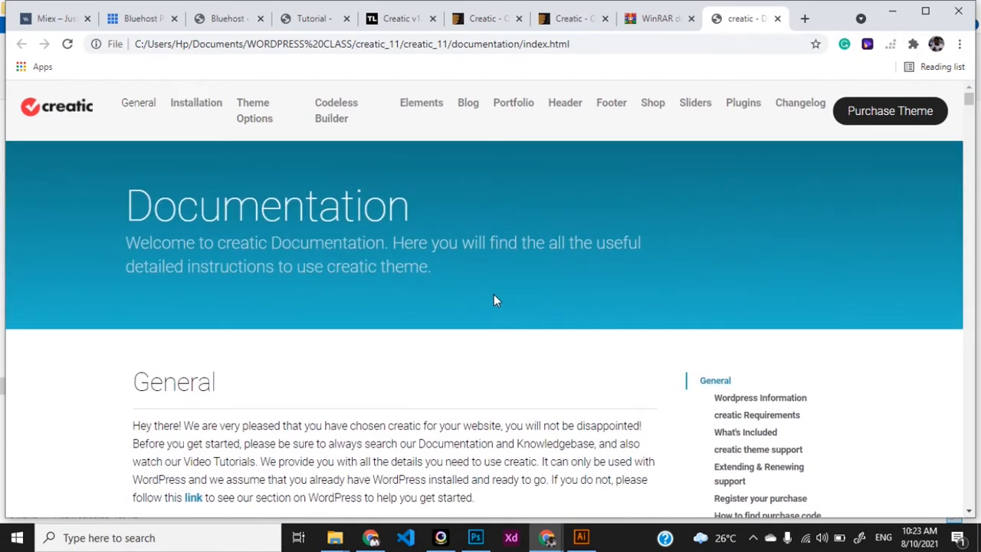
{"action": "mouse_move", "coordinate": [206, 110]}
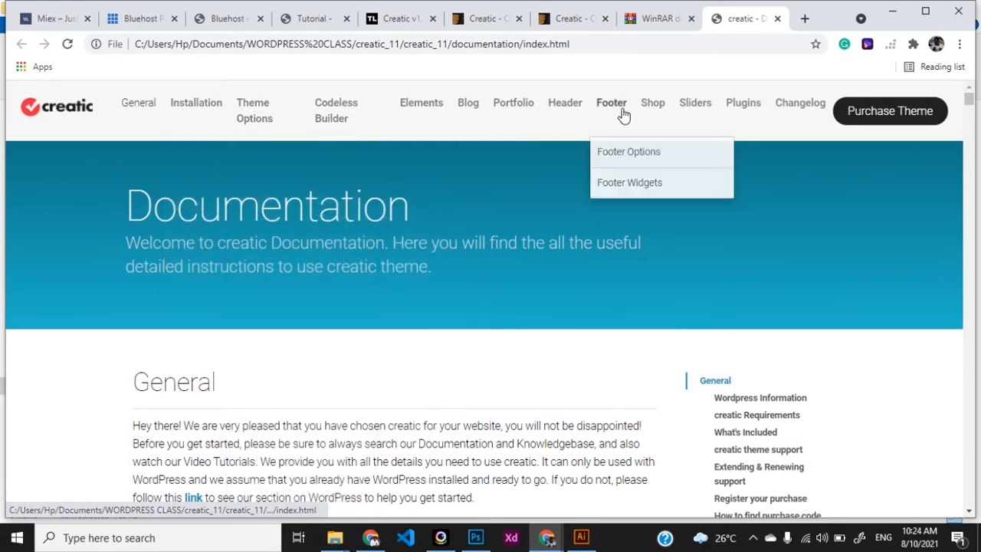
{"action": "scroll", "coordinate": [642, 357], "scroll_direction": "down", "scroll_amount": 2}
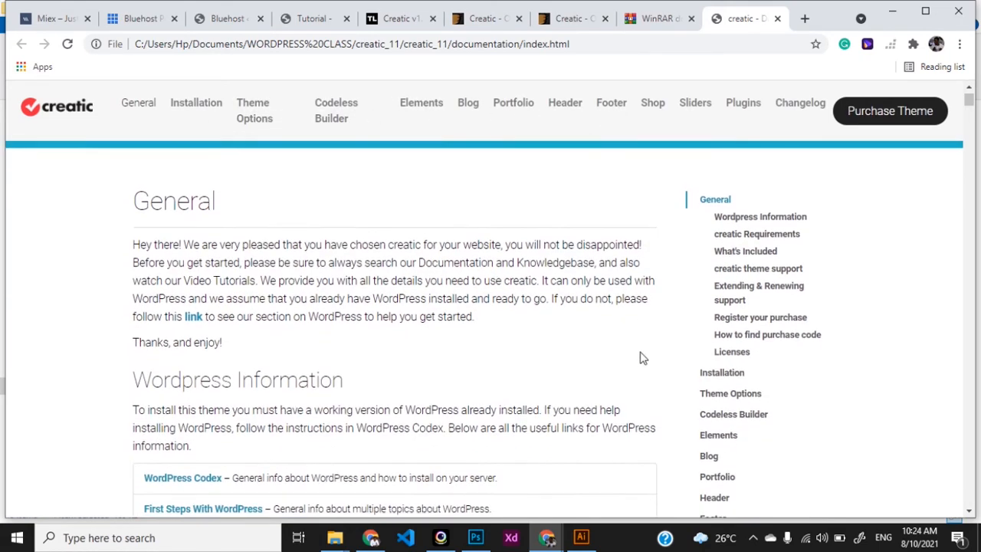
{"action": "scroll", "coordinate": [643, 358], "scroll_direction": "down", "scroll_amount": 3}
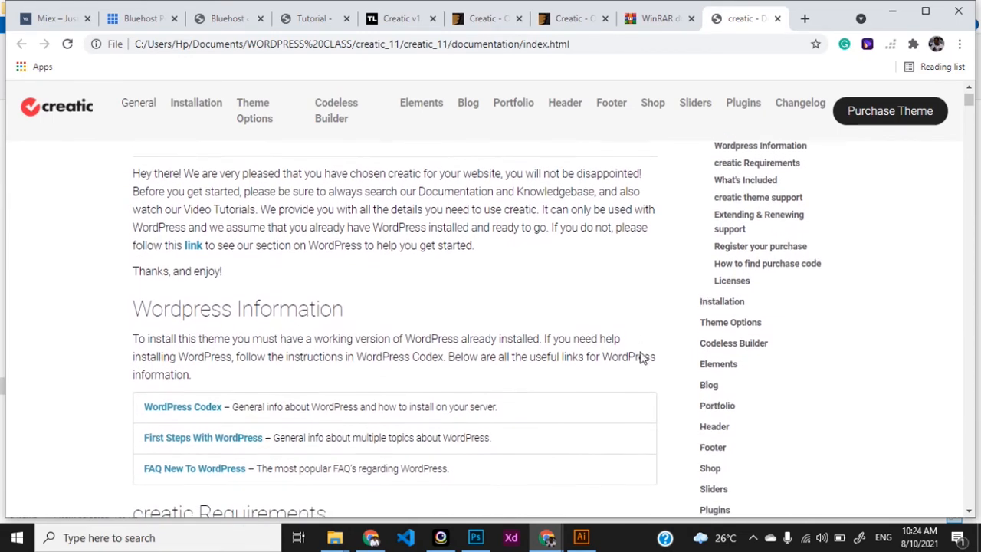
{"action": "scroll", "coordinate": [643, 357], "scroll_direction": "down", "scroll_amount": 1}
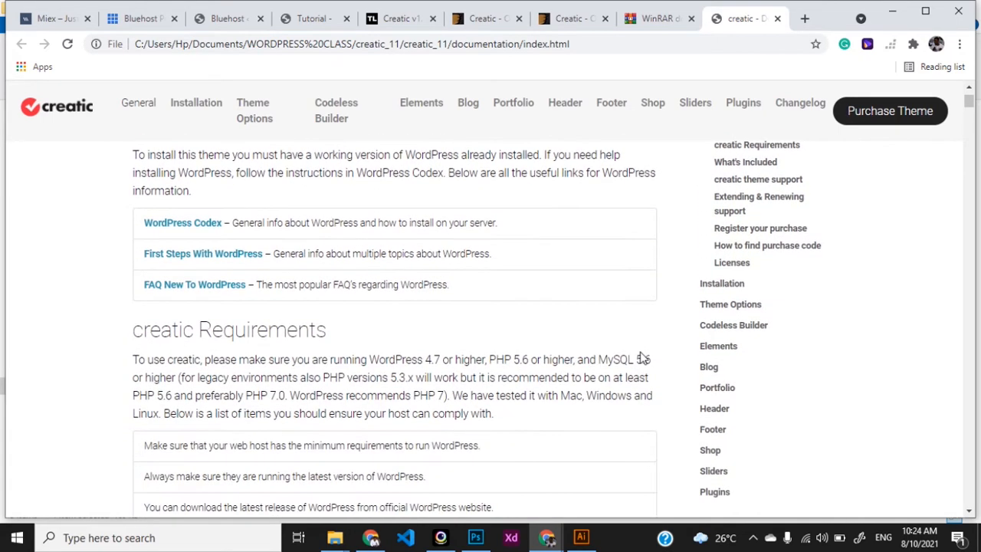
Step: Go to Appearance > Themes > Add New and reveal the Upload Theme panel
{"action": "left_click", "coordinate": [226, 23]}
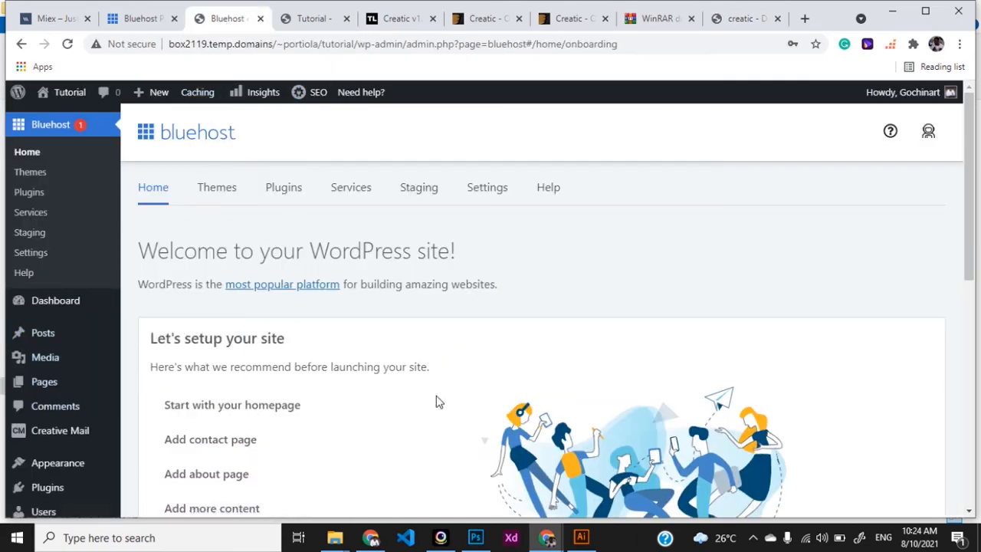
{"action": "scroll", "coordinate": [34, 486], "scroll_direction": "down", "scroll_amount": 1}
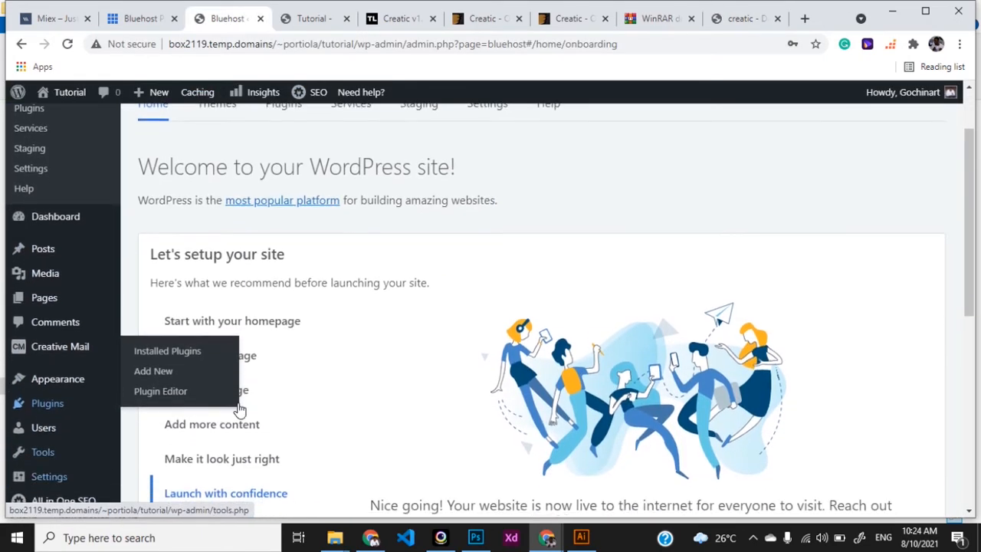
{"action": "mouse_move", "coordinate": [80, 378]}
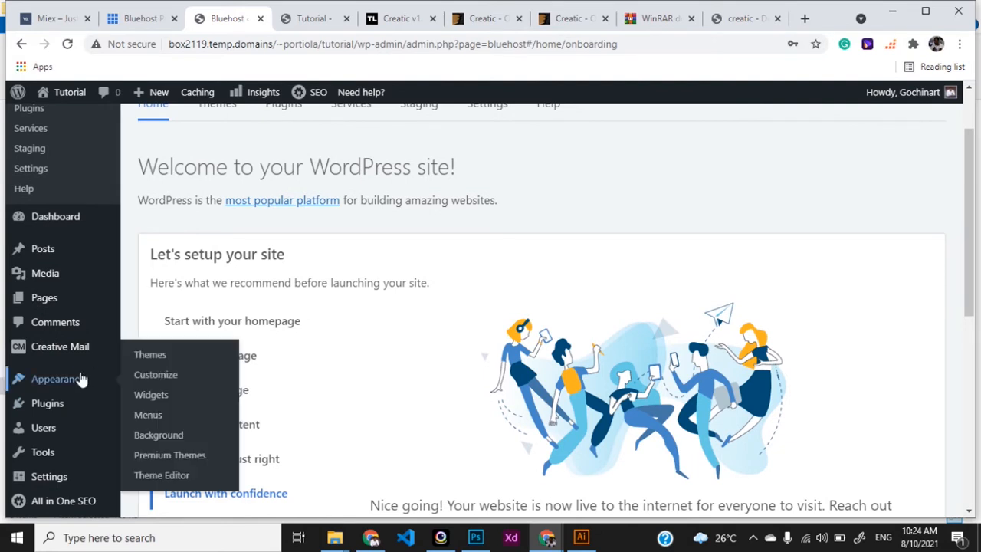
{"action": "left_click", "coordinate": [151, 356]}
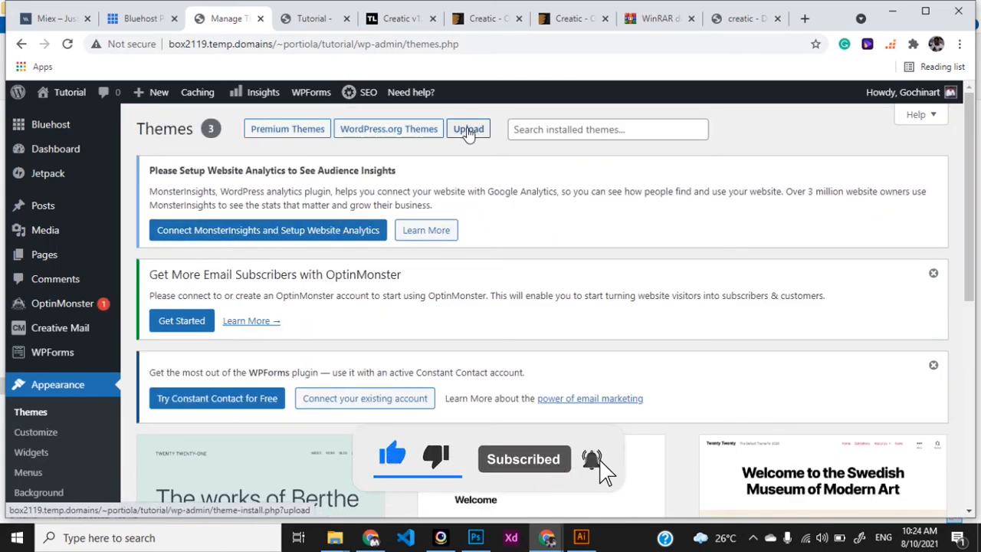
{"action": "left_click", "coordinate": [469, 132]}
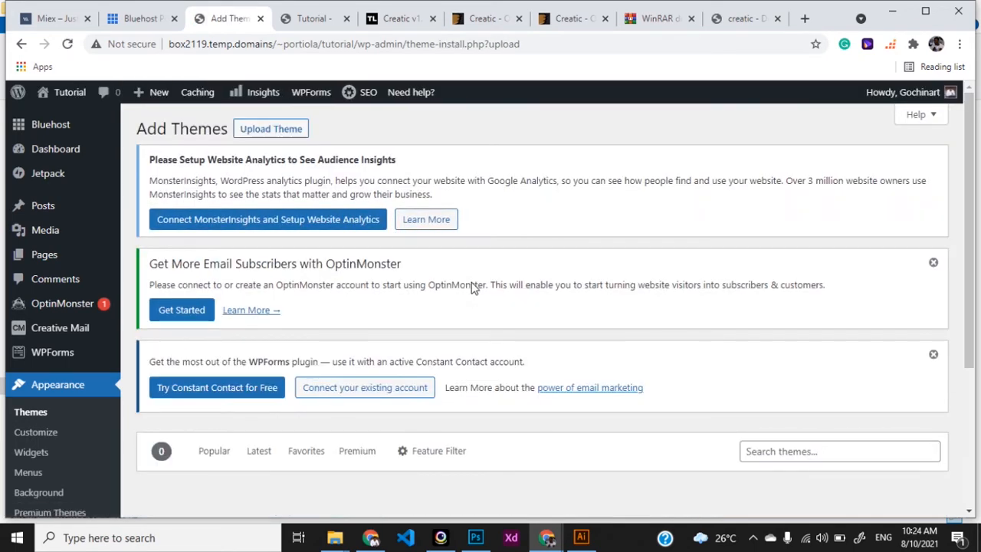
{"action": "scroll", "coordinate": [473, 286], "scroll_direction": "down", "scroll_amount": 3}
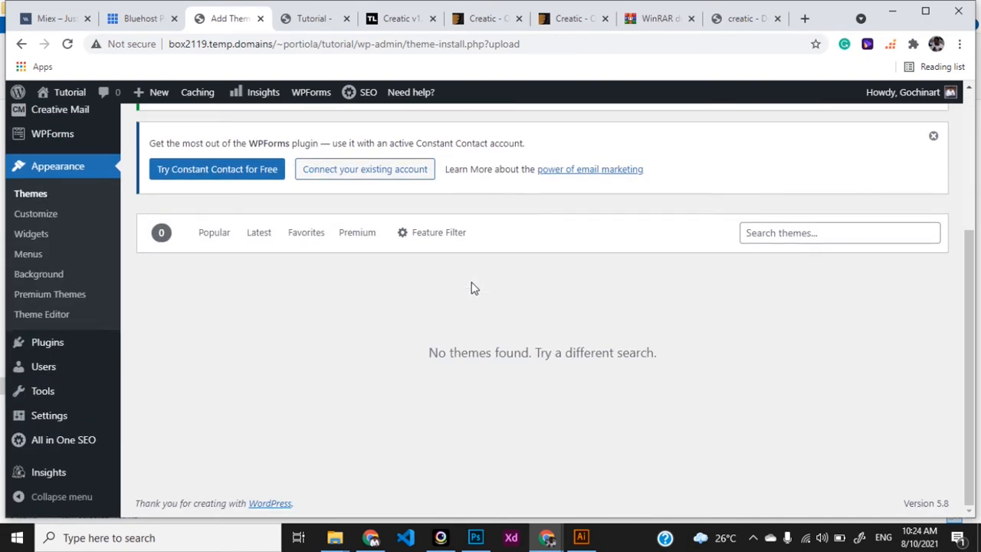
{"action": "scroll", "coordinate": [473, 288], "scroll_direction": "up", "scroll_amount": 3}
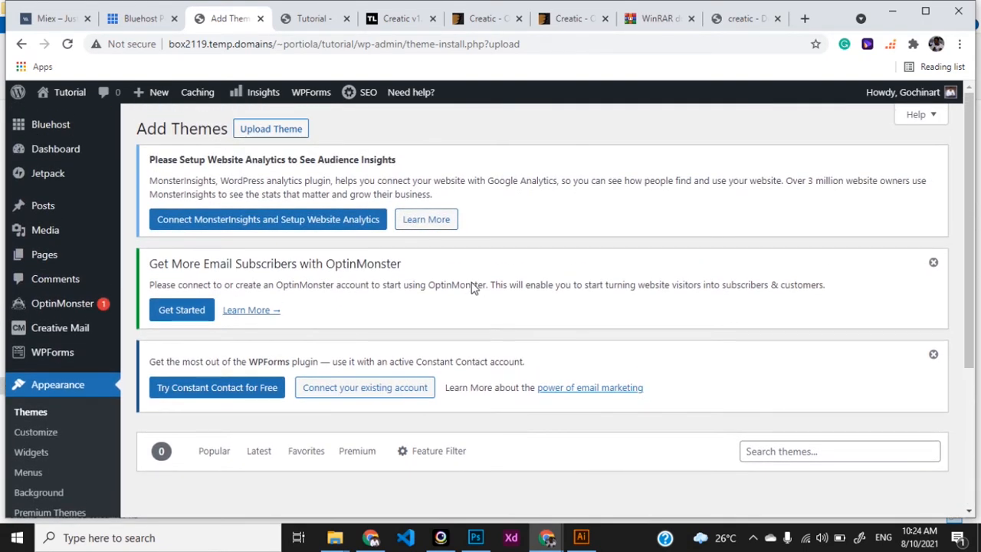
{"action": "left_click", "coordinate": [271, 137]}
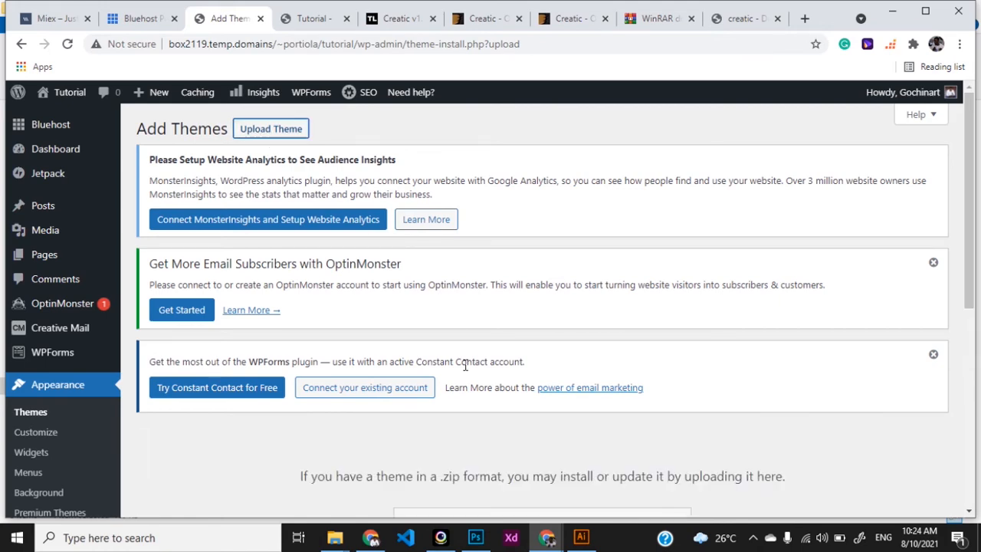
{"action": "scroll", "coordinate": [465, 366], "scroll_direction": "down", "scroll_amount": 3}
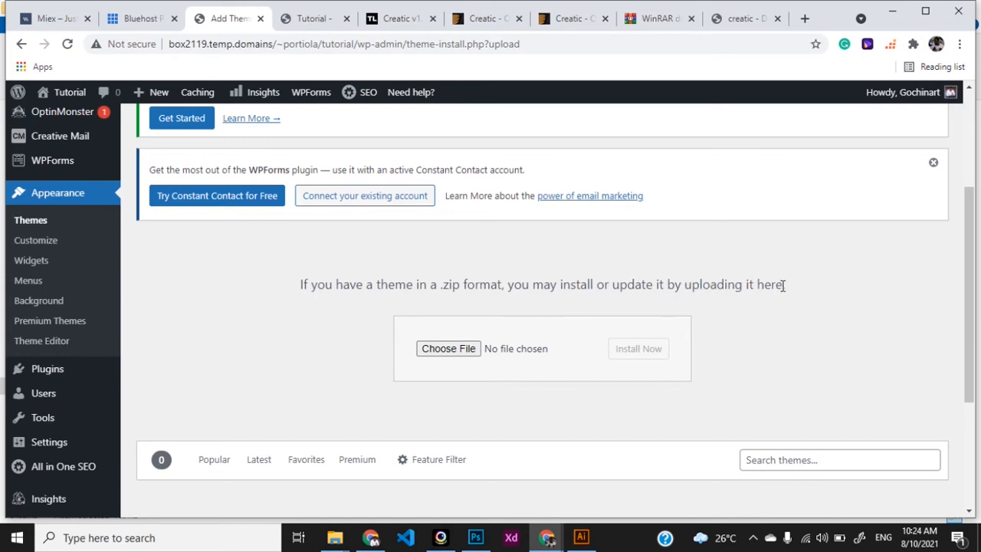
Step: Drag creatic.zip from the creatic_11 folder in File Explorer onto the theme upload field
{"action": "left_click", "coordinate": [473, 351]}
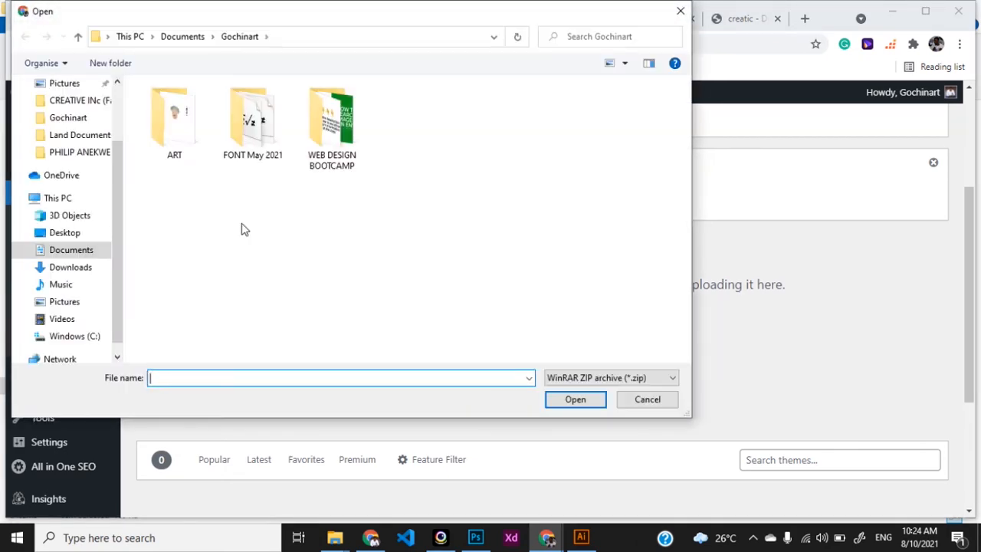
{"action": "left_click", "coordinate": [681, 11]}
{"action": "key", "text": "alt+Tab"}
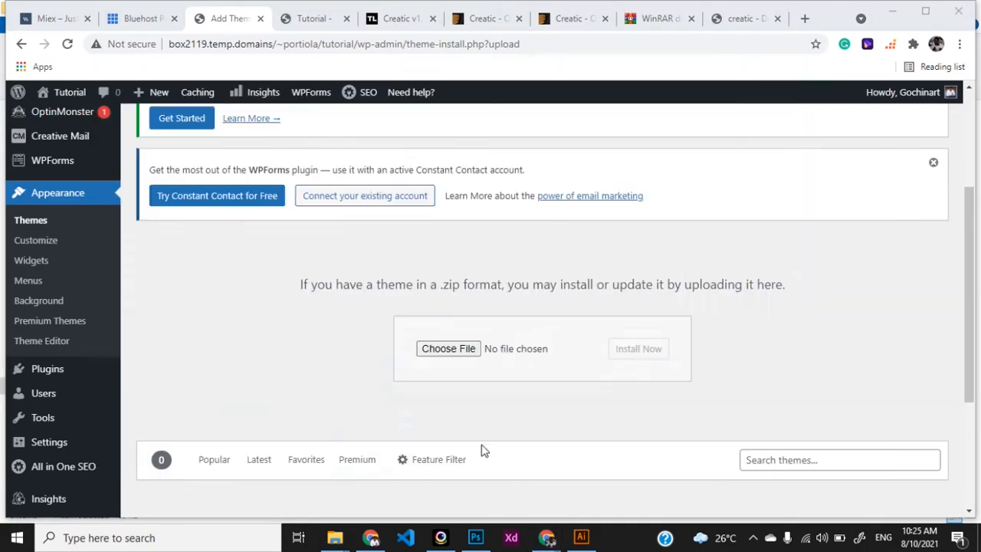
{"action": "key", "text": "super+Left"}
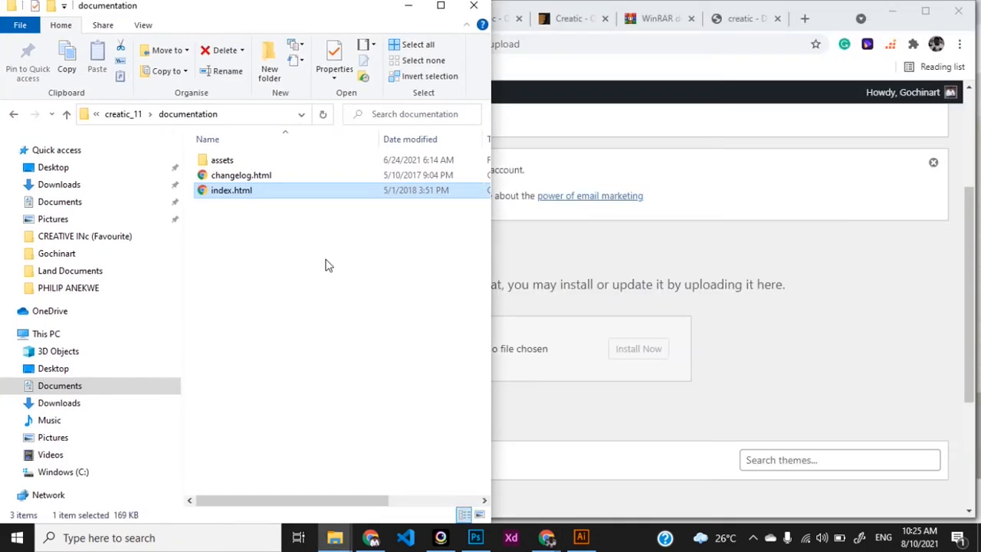
{"action": "left_click", "coordinate": [322, 266]}
{"action": "left_click", "coordinate": [123, 114]}
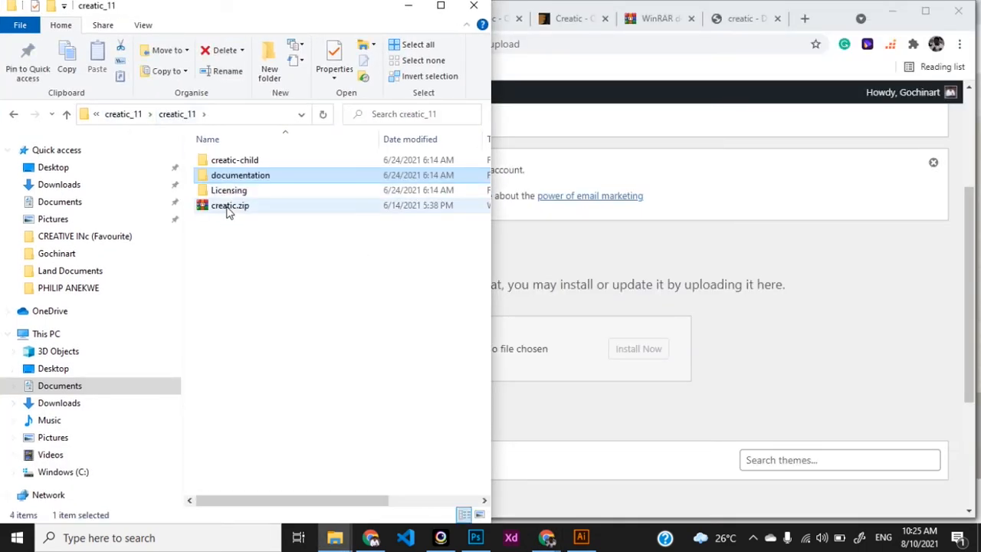
{"action": "left_click", "coordinate": [229, 207]}
{"action": "left_click_drag", "start_coordinate": [229, 210], "coordinate": [551, 349]}
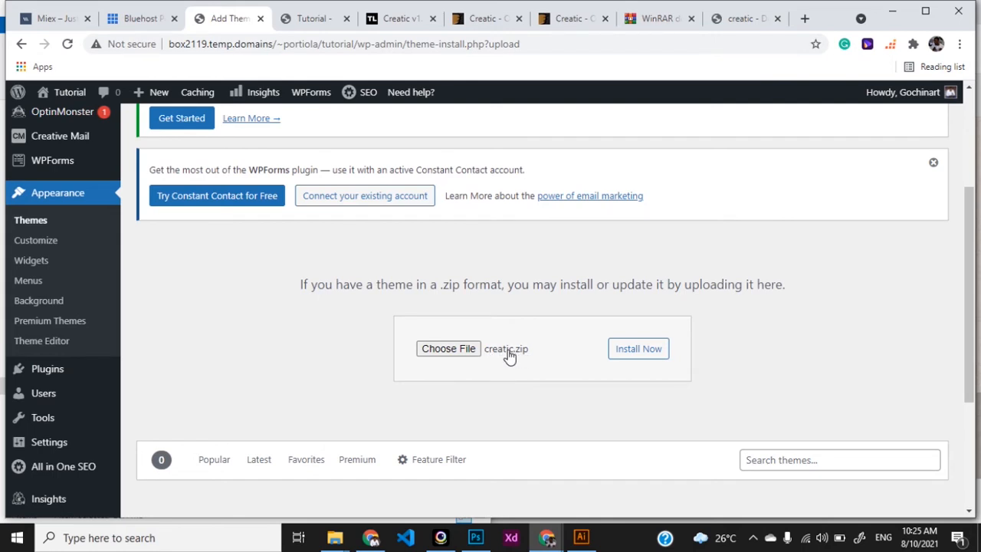
Step: Install creatic.zip and confirm the 'Theme installed successfully' message
{"action": "left_click", "coordinate": [638, 354]}
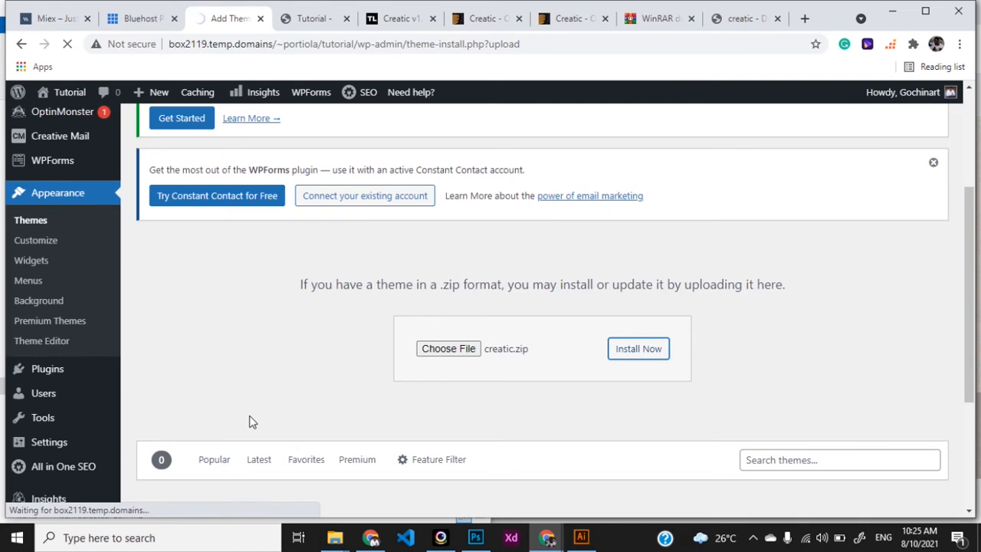
{"action": "scroll", "coordinate": [249, 422], "scroll_direction": "down", "scroll_amount": 3}
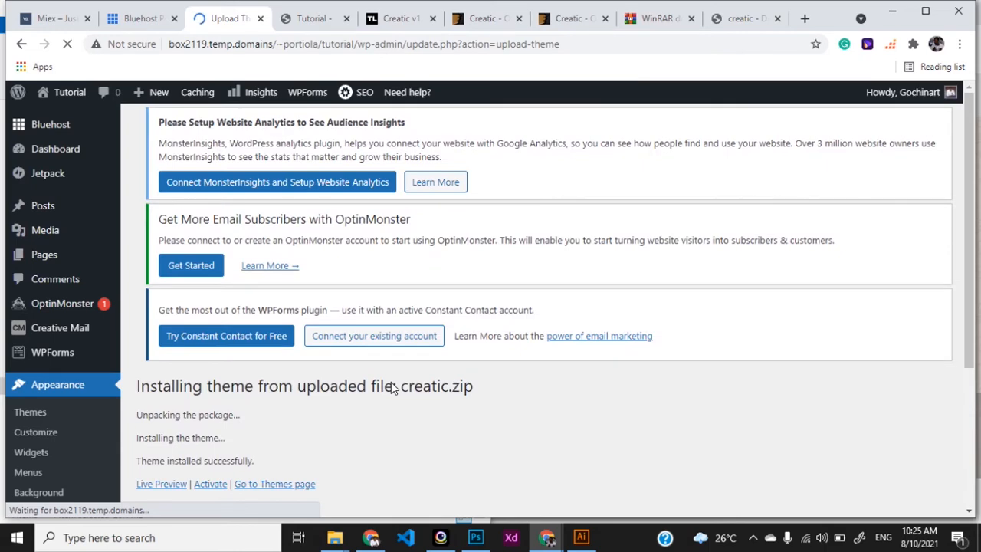
{"action": "scroll", "coordinate": [391, 383], "scroll_direction": "down", "scroll_amount": 1}
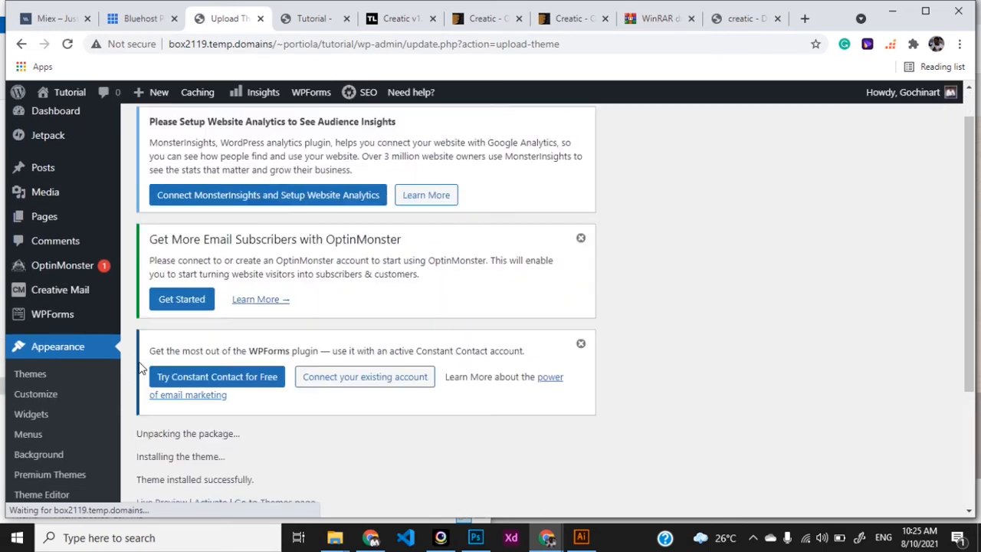
{"action": "scroll", "coordinate": [230, 412], "scroll_direction": "down", "scroll_amount": 3}
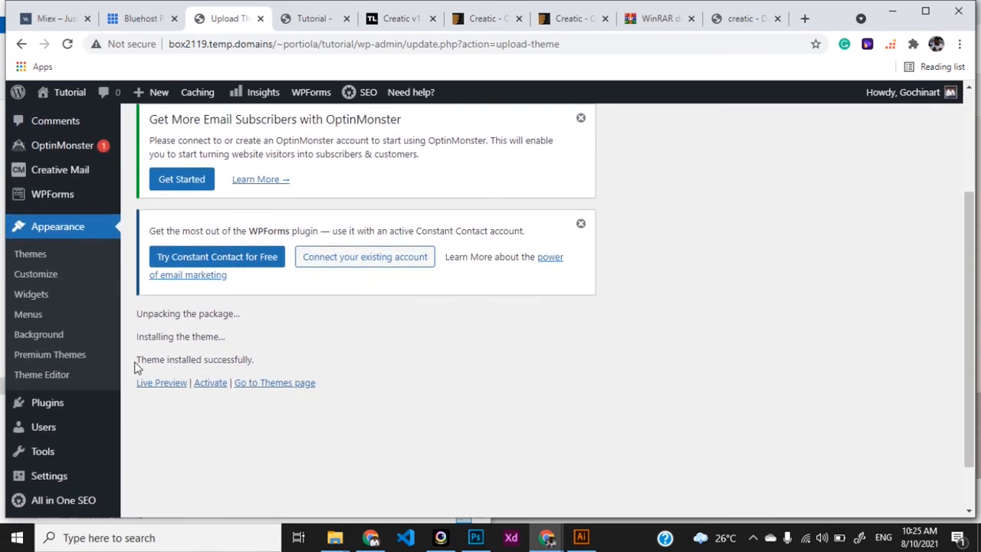
{"action": "left_click_drag", "start_coordinate": [138, 363], "coordinate": [259, 368]}
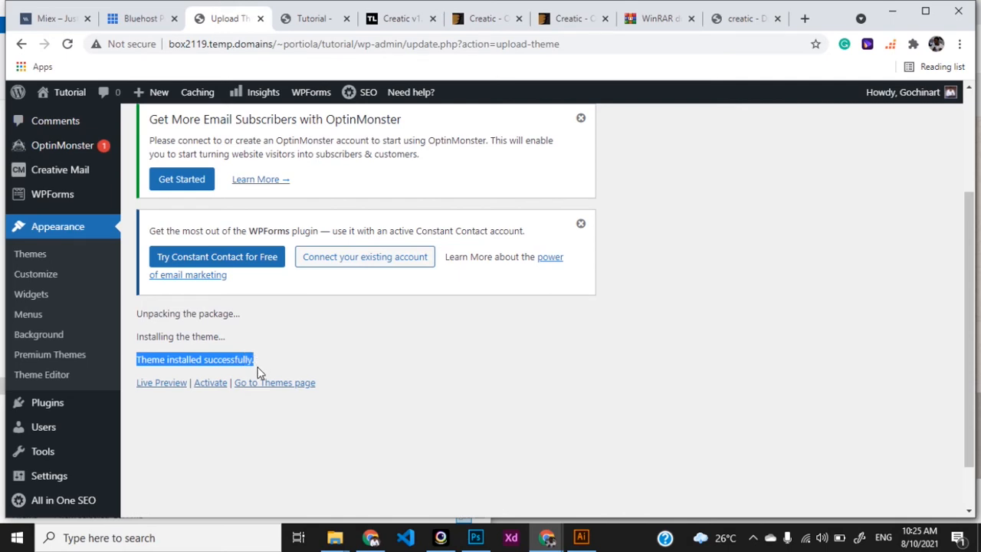
Step: Activate the newly installed Creatic theme to show its Codeless panel and required-plugins notice
{"action": "left_click", "coordinate": [207, 386]}
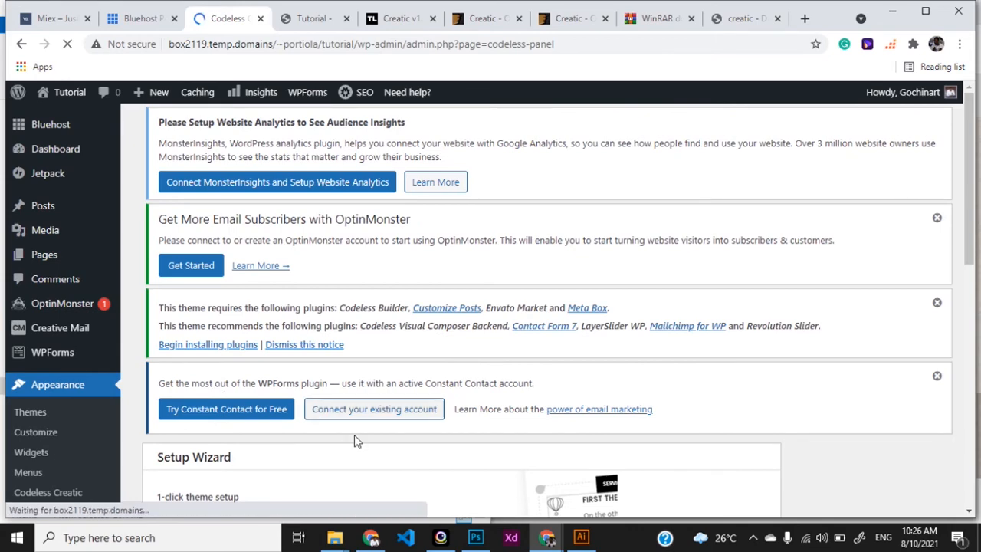
{"action": "scroll", "coordinate": [354, 437], "scroll_direction": "down", "scroll_amount": 5}
{"action": "scroll", "coordinate": [354, 441], "scroll_direction": "up", "scroll_amount": 4}
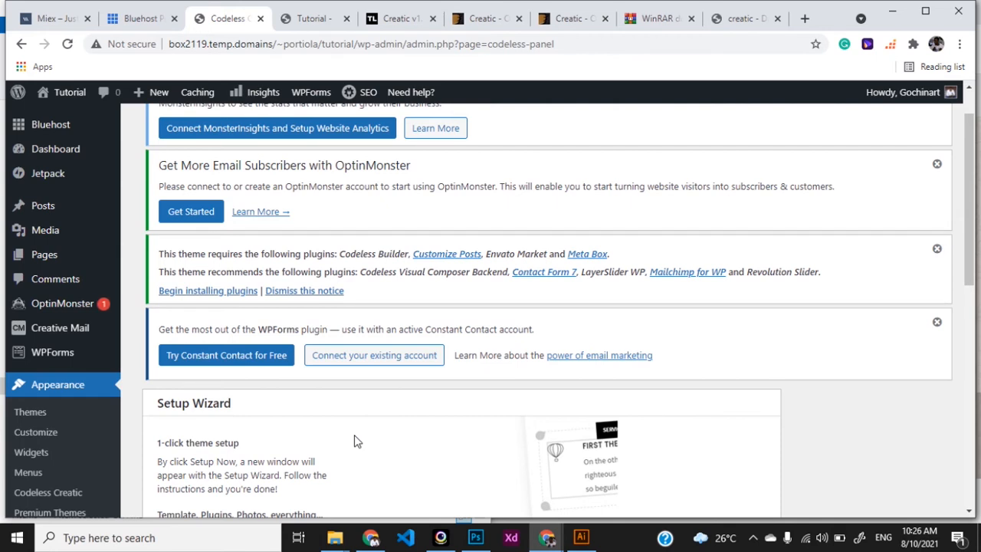
{"action": "left_click", "coordinate": [573, 26]}
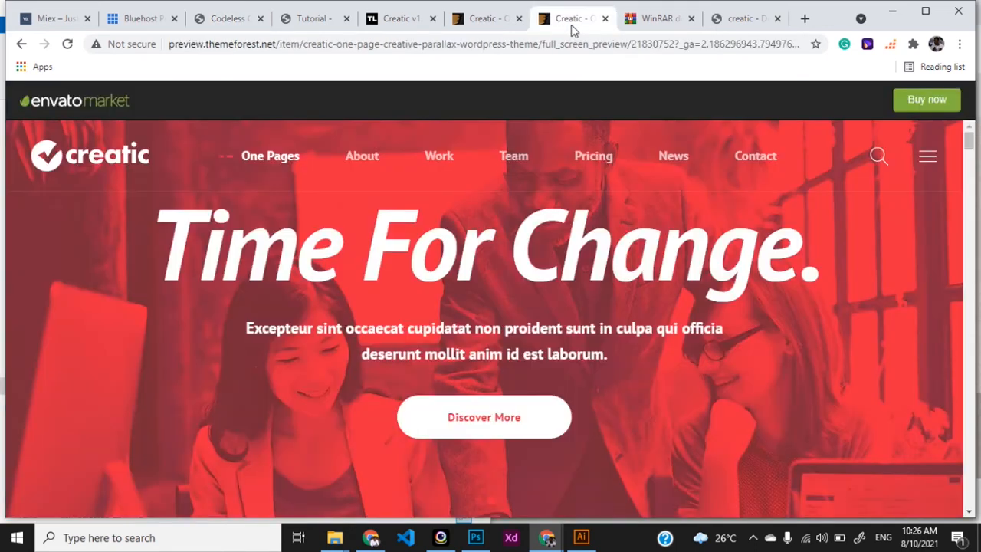
{"action": "scroll", "coordinate": [499, 432], "scroll_direction": "down", "scroll_amount": 2}
{"action": "scroll", "coordinate": [499, 431], "scroll_direction": "up", "scroll_amount": 2}
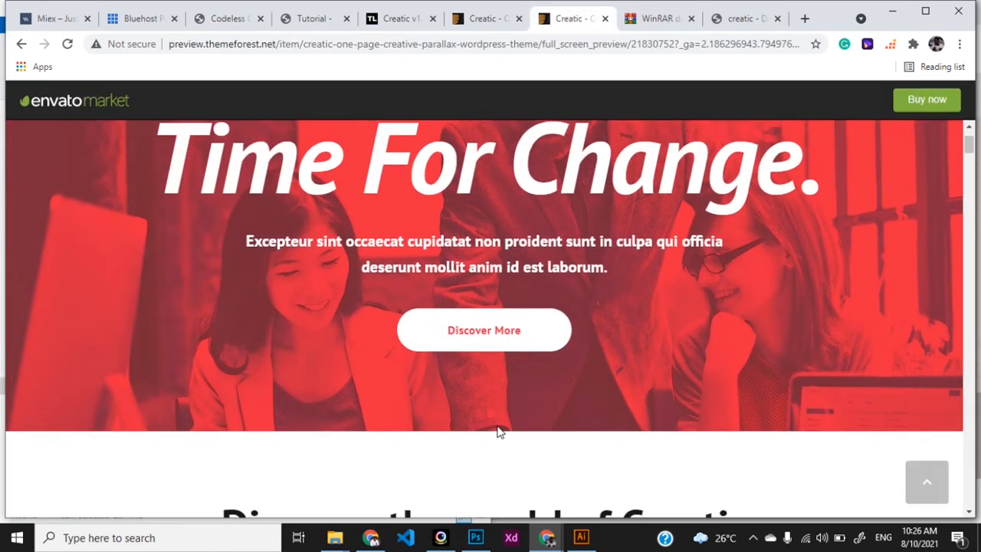
{"action": "left_click", "coordinate": [311, 19]}
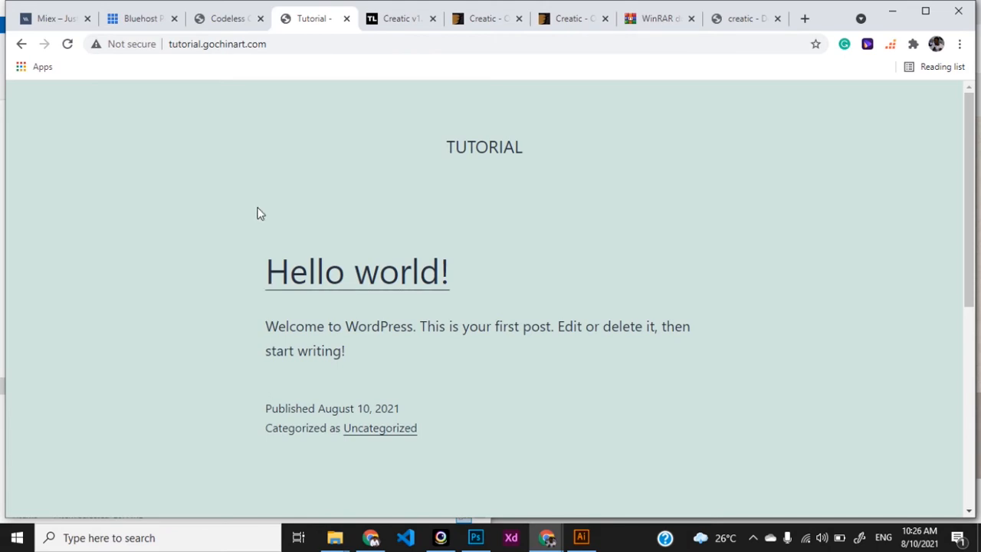
{"action": "key", "text": "F5"}
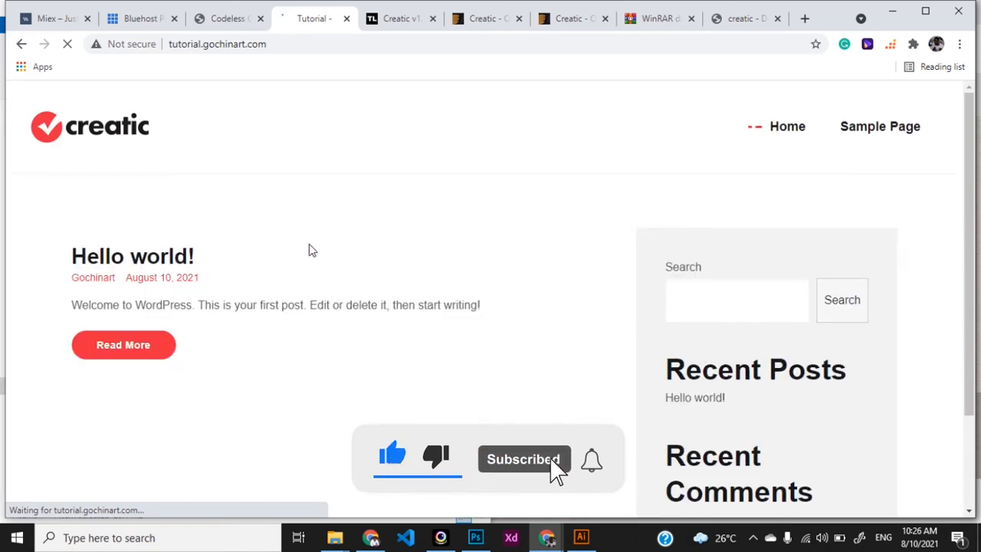
{"action": "left_click", "coordinate": [571, 23]}
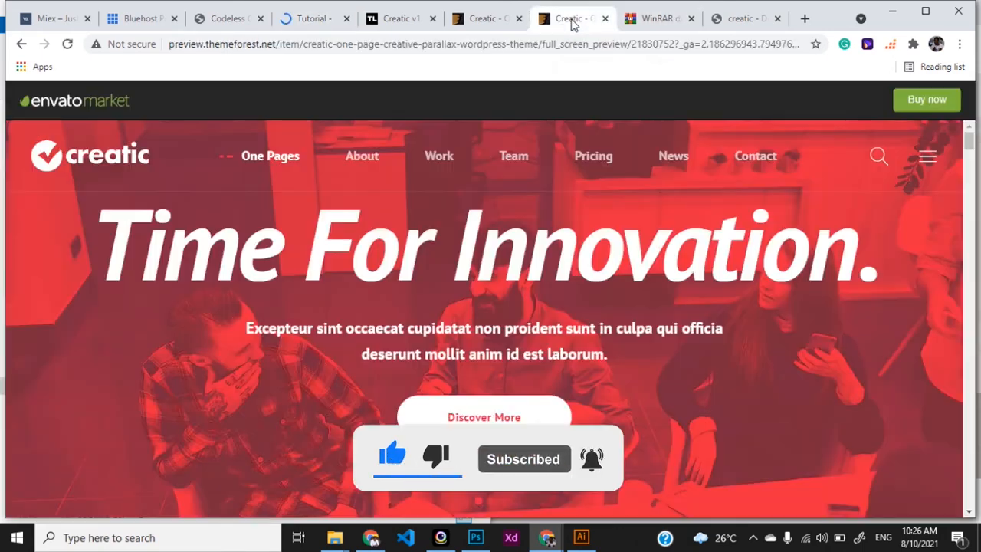
{"action": "left_click", "coordinate": [310, 21]}
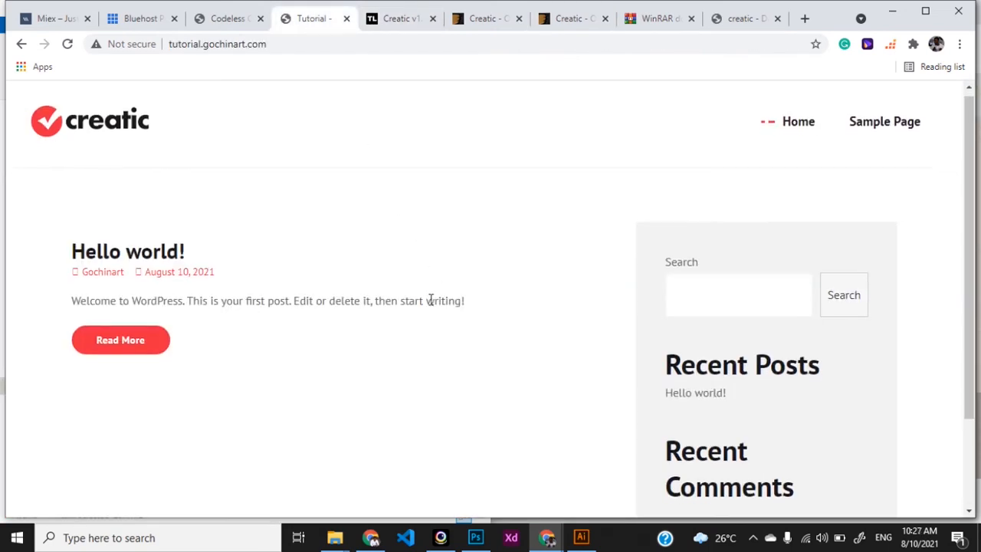
{"action": "scroll", "coordinate": [430, 300], "scroll_direction": "down", "scroll_amount": 2}
{"action": "scroll", "coordinate": [430, 299], "scroll_direction": "up", "scroll_amount": 2}
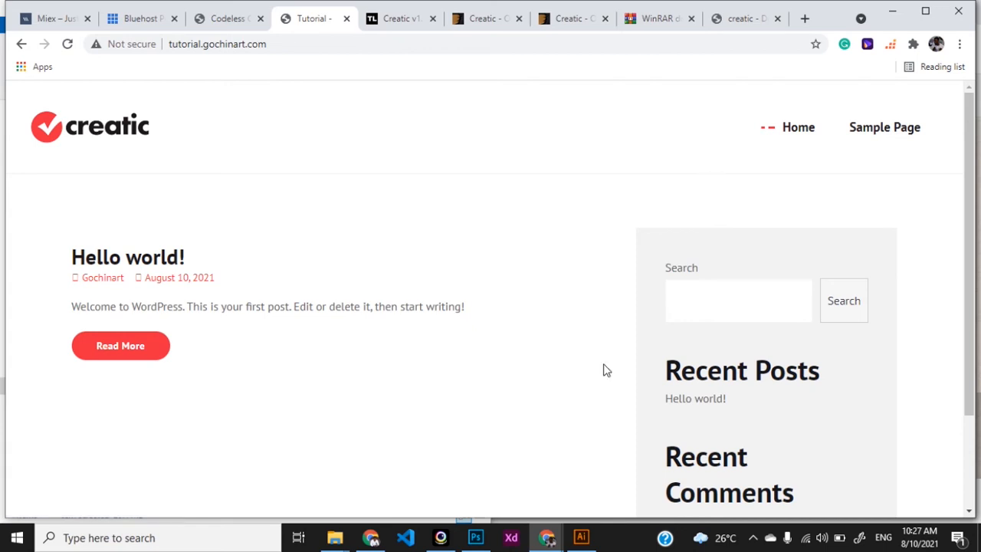
{"action": "left_click", "coordinate": [217, 24]}
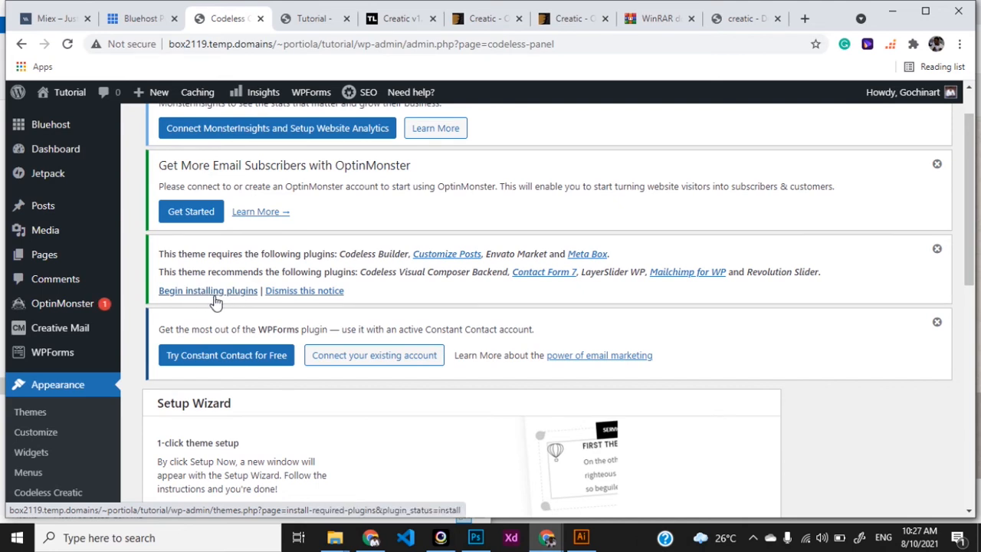
Step: Bulk-install all nine Creatic plugins, from Codeless Builder through Revolution Slider
{"action": "left_click", "coordinate": [215, 299]}
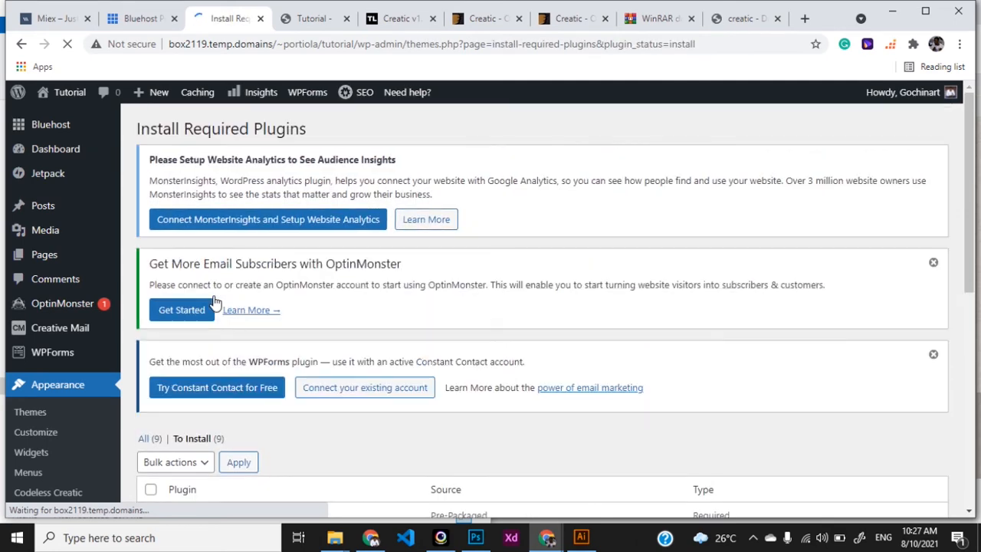
{"action": "scroll", "coordinate": [215, 302], "scroll_direction": "down", "scroll_amount": 3}
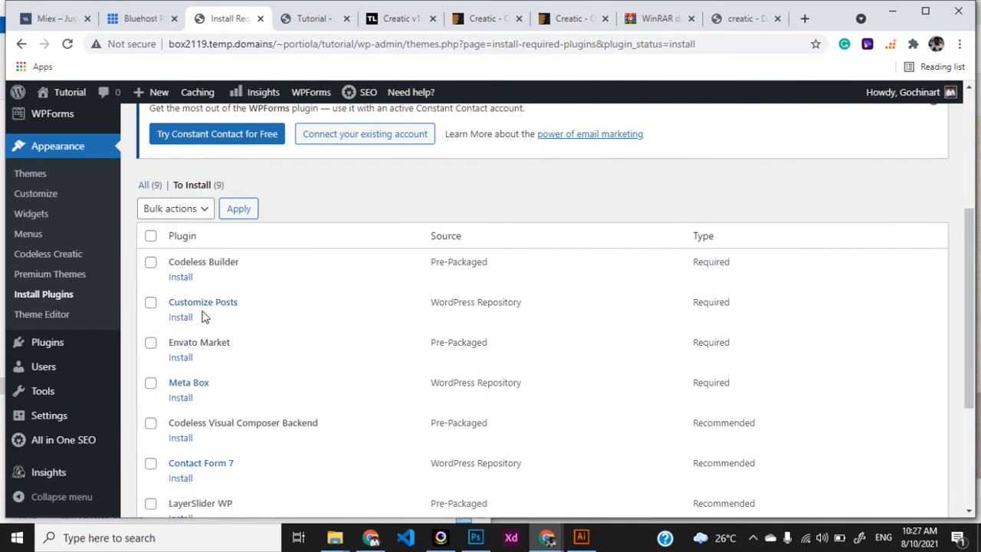
{"action": "left_click", "coordinate": [151, 236]}
{"action": "left_click", "coordinate": [193, 215]}
{"action": "left_click", "coordinate": [188, 249]}
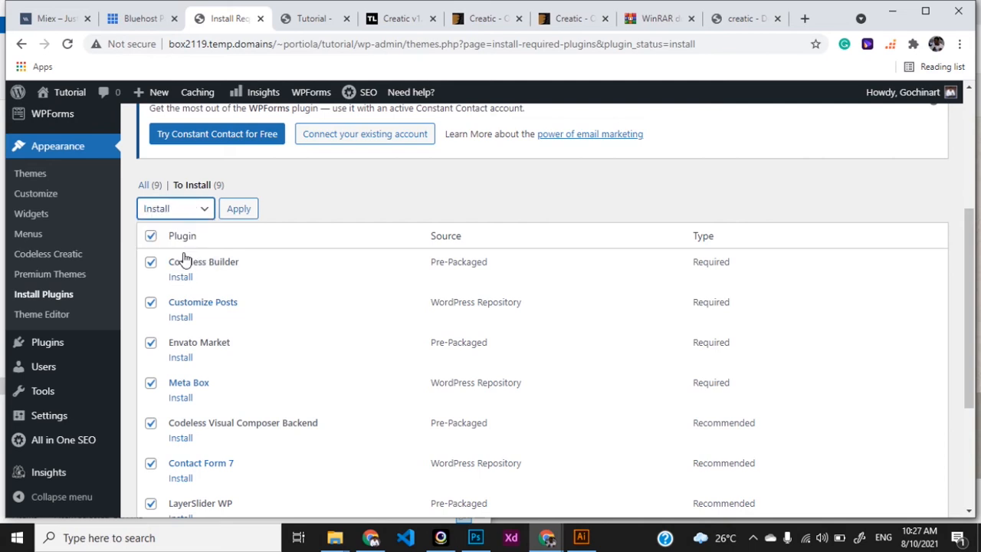
{"action": "left_click", "coordinate": [239, 210]}
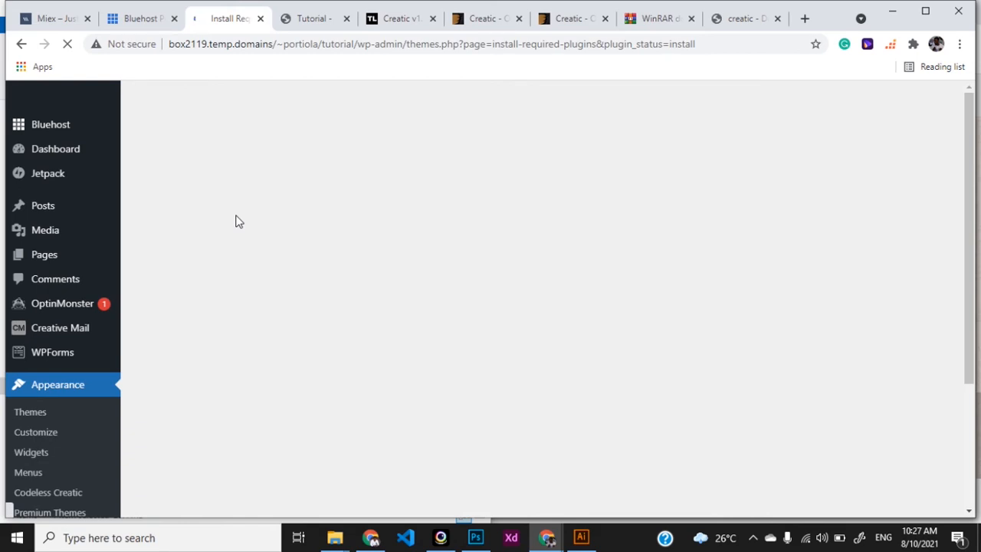
{"action": "scroll", "coordinate": [372, 335], "scroll_direction": "down", "scroll_amount": 3}
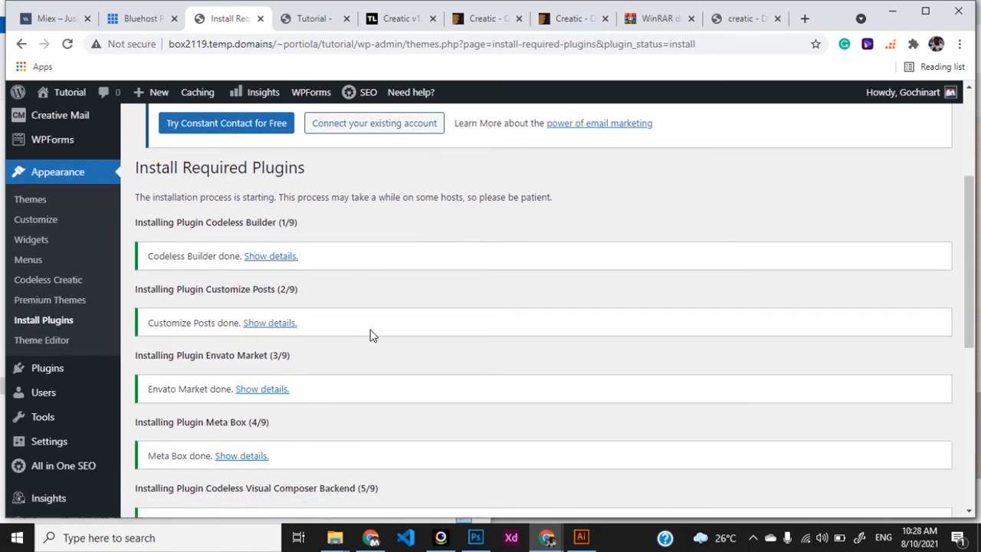
{"action": "scroll", "coordinate": [370, 334], "scroll_direction": "down", "scroll_amount": 5}
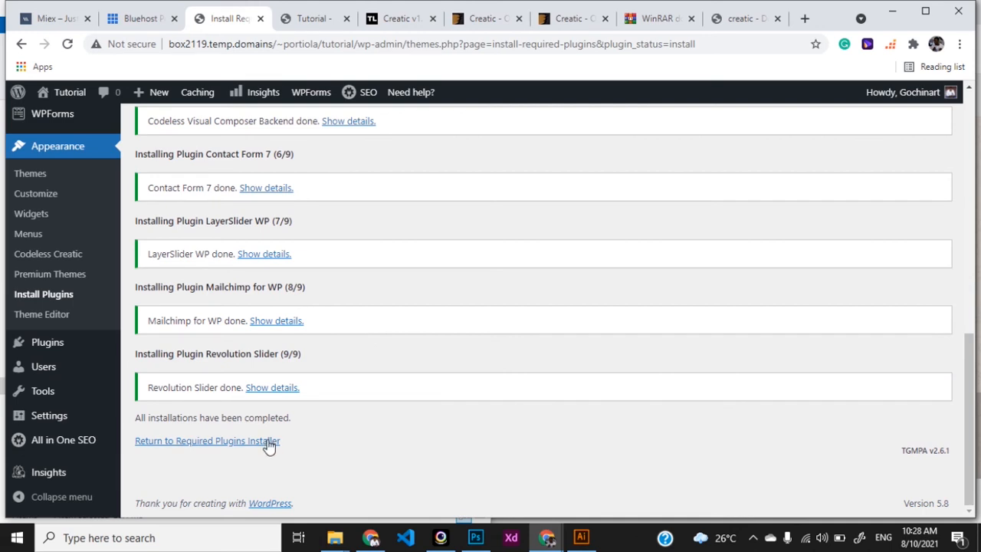
{"action": "left_click", "coordinate": [214, 441]}
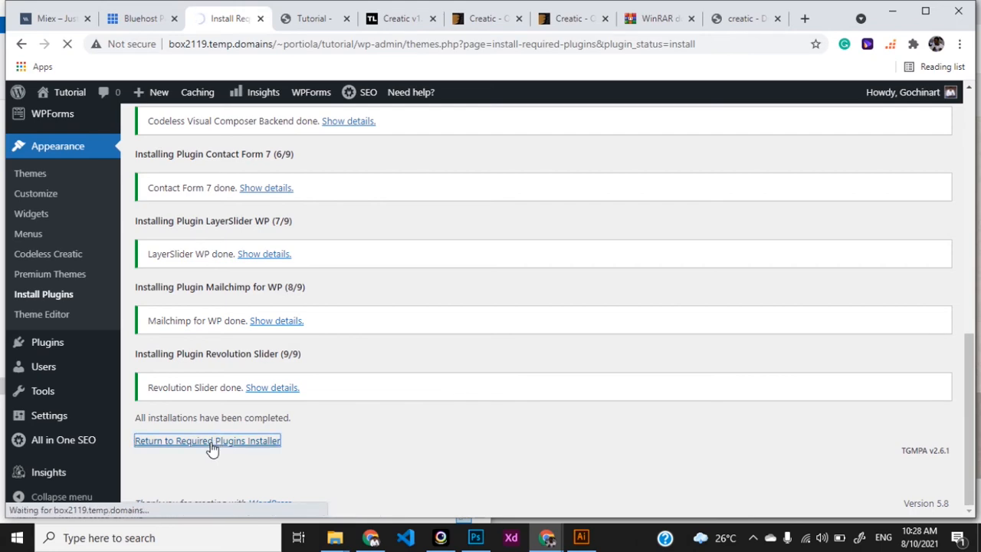
Step: Bulk-activate all nine newly installed plugins
{"action": "scroll", "coordinate": [212, 449], "scroll_direction": "down", "scroll_amount": 3}
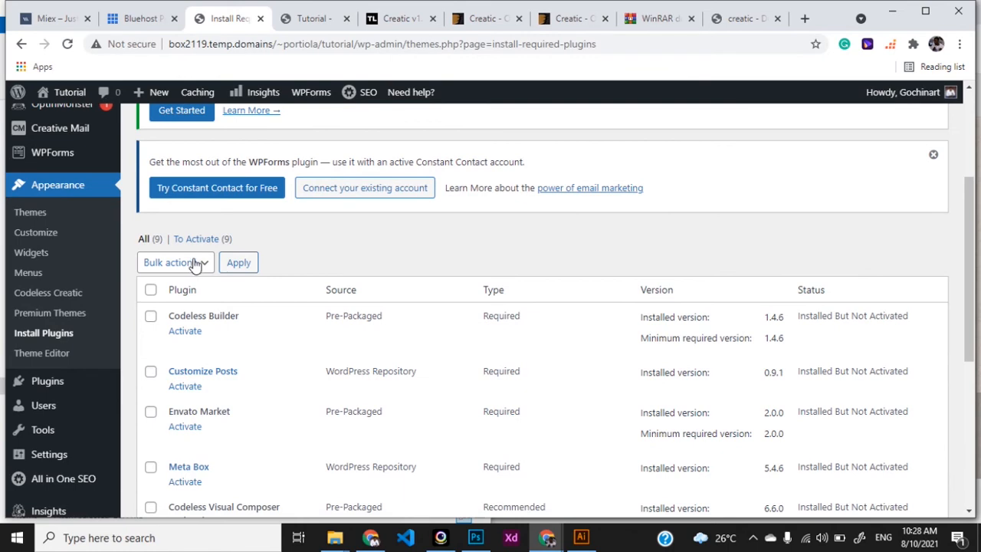
{"action": "left_click", "coordinate": [195, 264]}
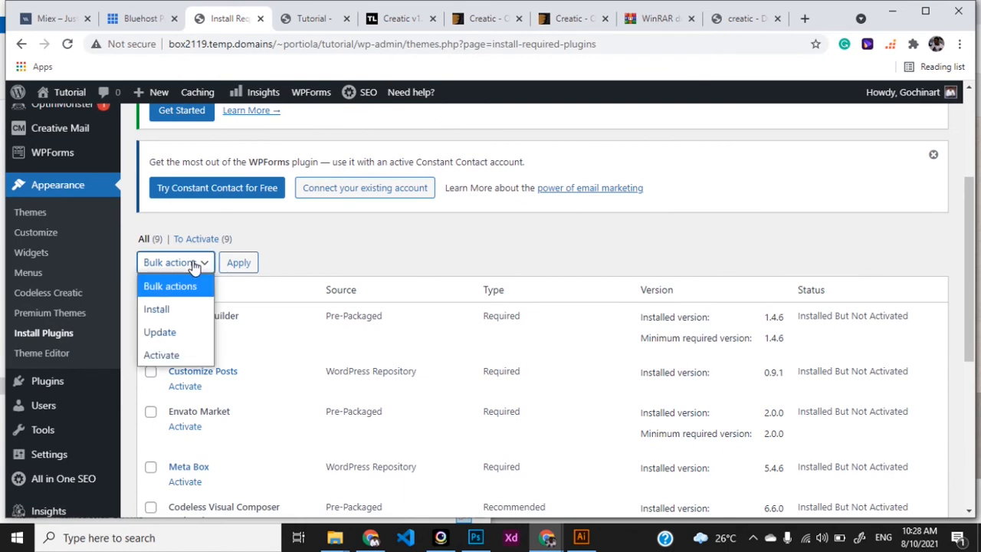
{"action": "left_click", "coordinate": [162, 355]}
{"action": "left_click", "coordinate": [150, 291]}
{"action": "left_click", "coordinate": [243, 269]}
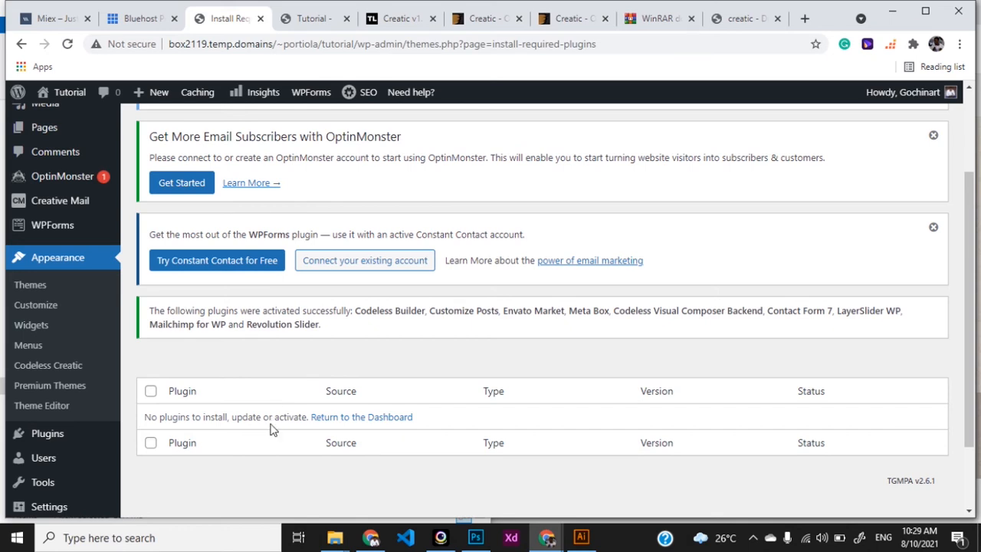
Step: Return to the Dashboard and review its new WPBakery, Codeless and slider menu entries
{"action": "left_click", "coordinate": [334, 423]}
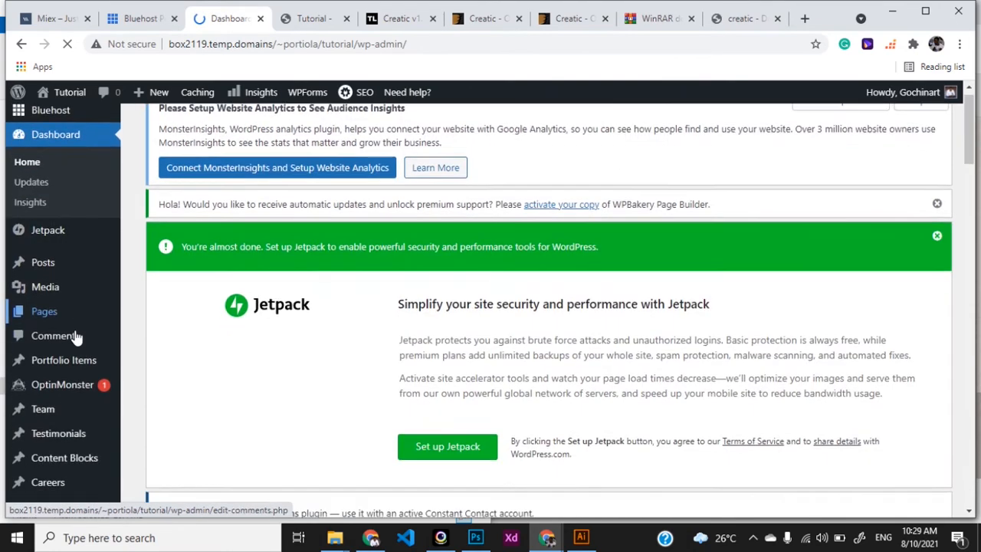
{"action": "scroll", "coordinate": [77, 337], "scroll_direction": "down", "scroll_amount": 3}
{"action": "scroll", "coordinate": [77, 337], "scroll_direction": "down", "scroll_amount": 5}
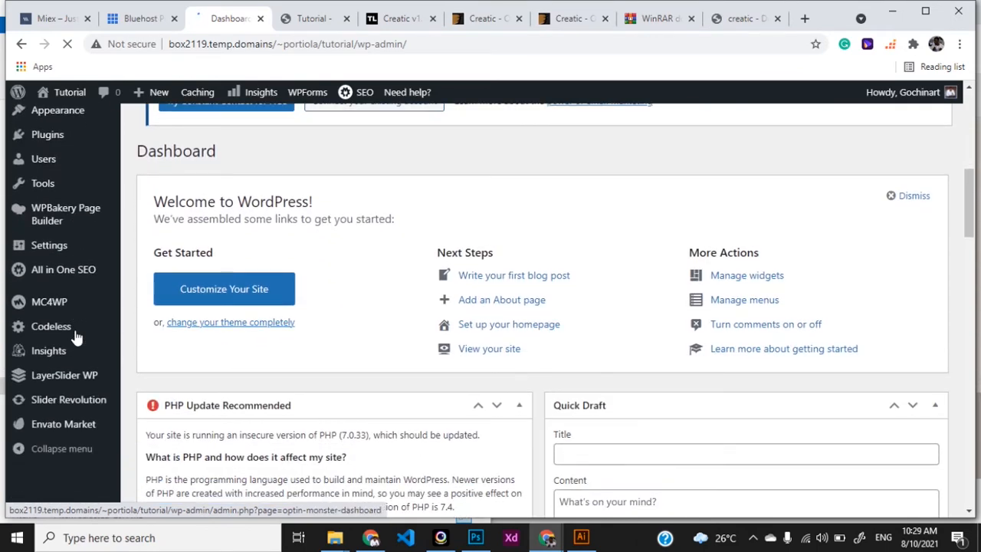
{"action": "scroll", "coordinate": [77, 337], "scroll_direction": "up", "scroll_amount": 2}
{"action": "scroll", "coordinate": [77, 337], "scroll_direction": "up", "scroll_amount": 1}
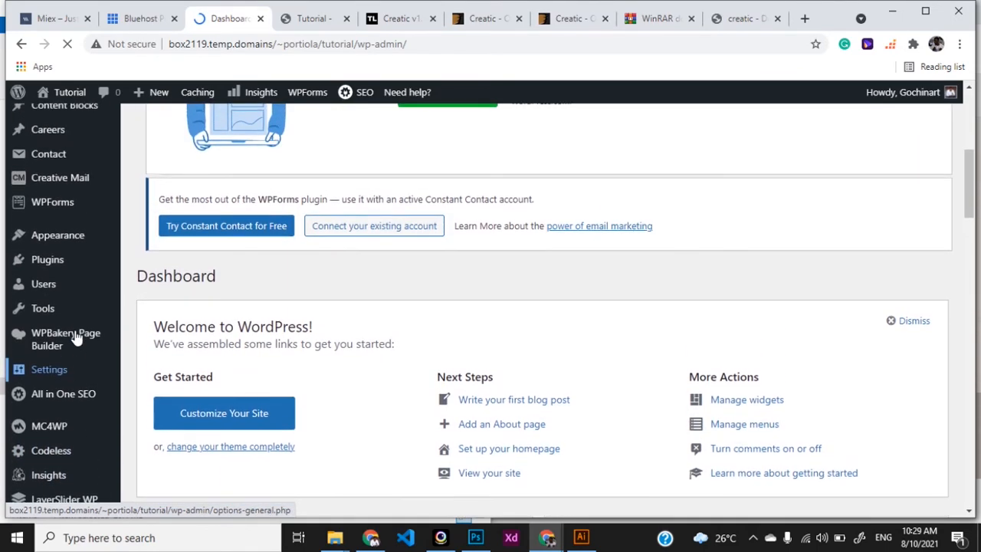
{"action": "scroll", "coordinate": [77, 335], "scroll_direction": "down", "scroll_amount": 1}
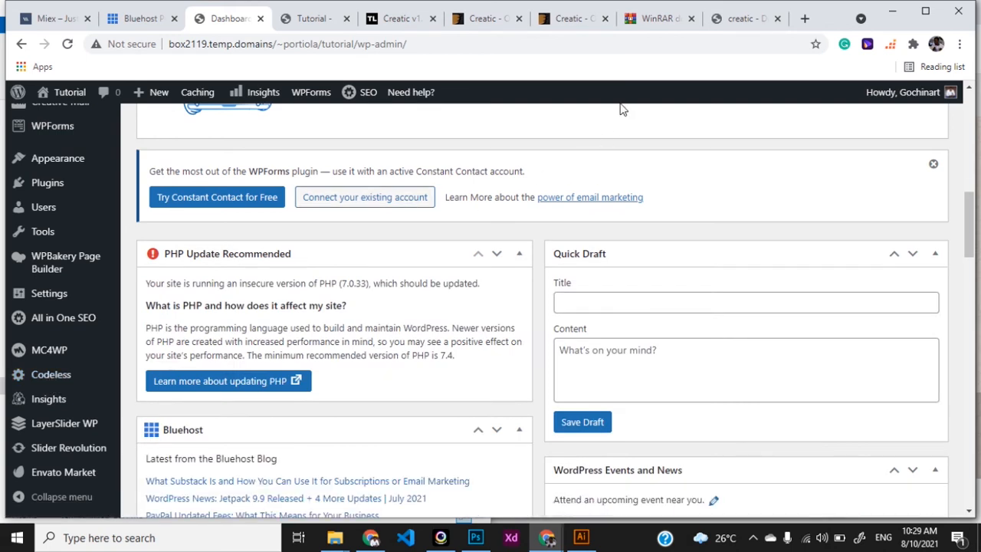
{"action": "mouse_move", "coordinate": [50, 383]}
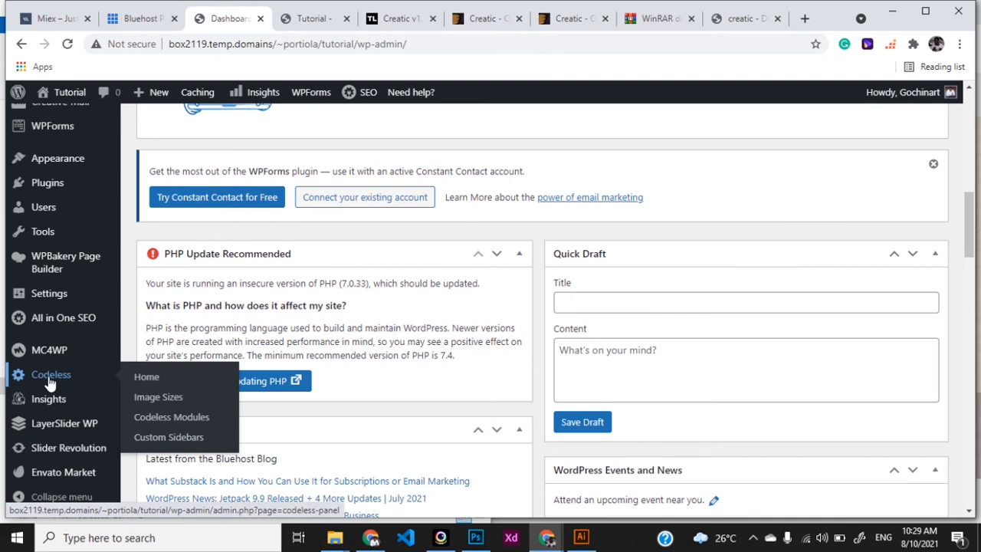
Step: Open the Creatic documentation's Installation > Install demo content section and scroll to Step 2
{"action": "left_click", "coordinate": [740, 22]}
{"action": "mouse_move", "coordinate": [201, 100]}
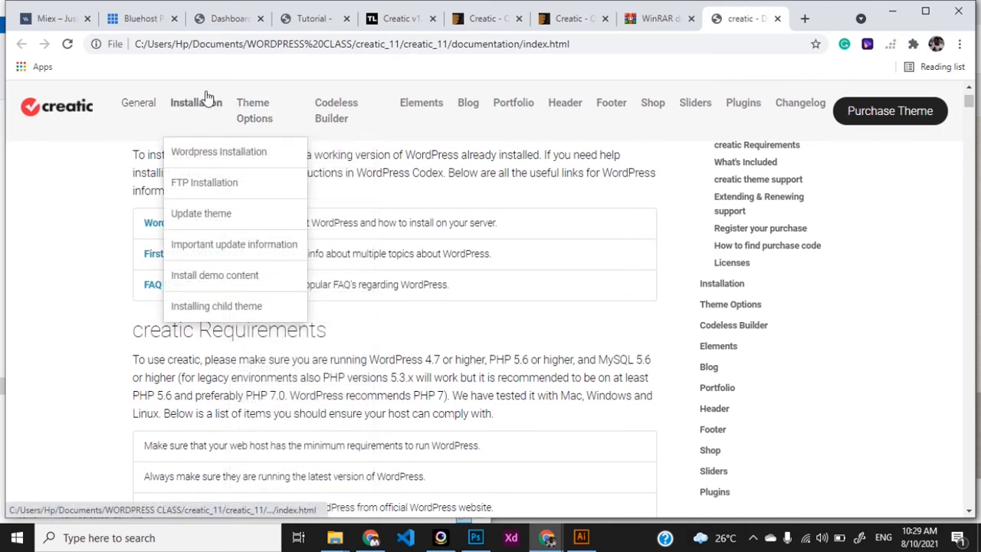
{"action": "left_click", "coordinate": [214, 278]}
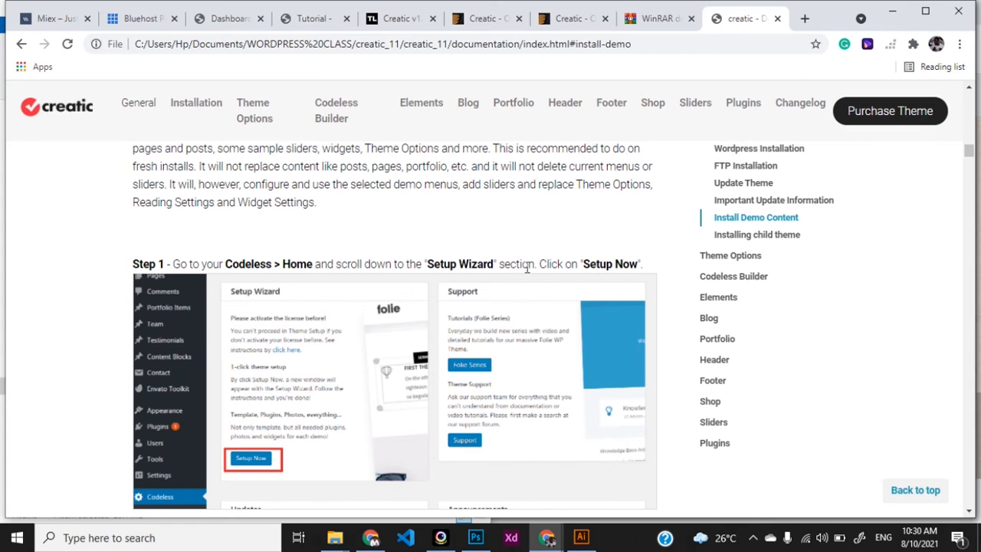
{"action": "scroll", "coordinate": [526, 269], "scroll_direction": "down", "scroll_amount": 5}
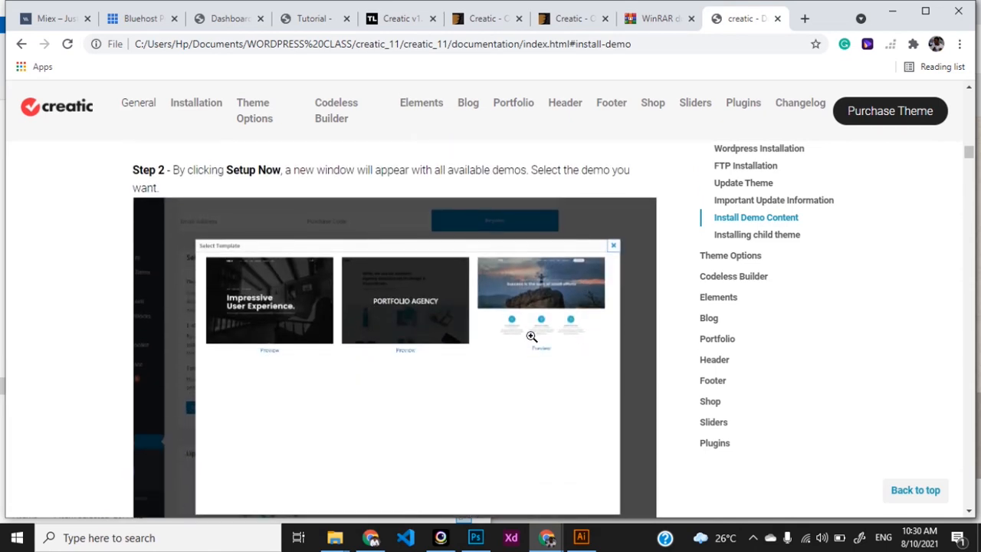
Step: Import the DEFAULT demo template through the Setup Wizard in Codeless > Home
{"action": "left_click", "coordinate": [226, 19]}
{"action": "mouse_move", "coordinate": [66, 376]}
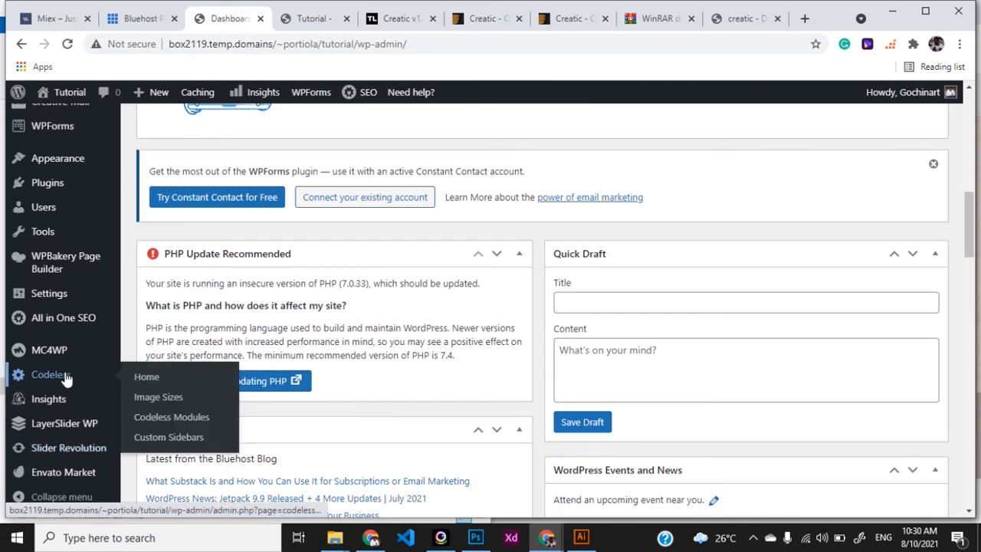
{"action": "left_click", "coordinate": [139, 378]}
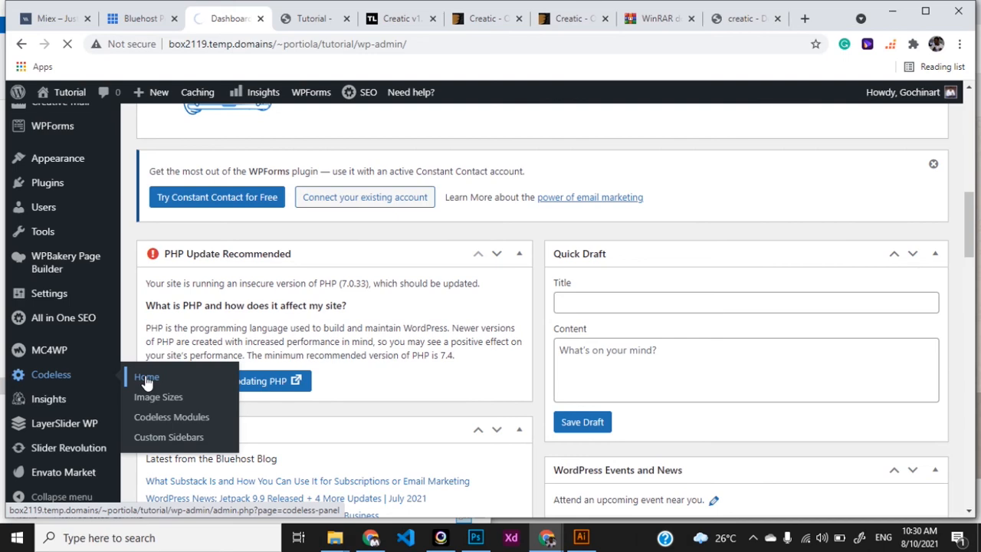
{"action": "scroll", "coordinate": [432, 391], "scroll_direction": "down", "scroll_amount": 4}
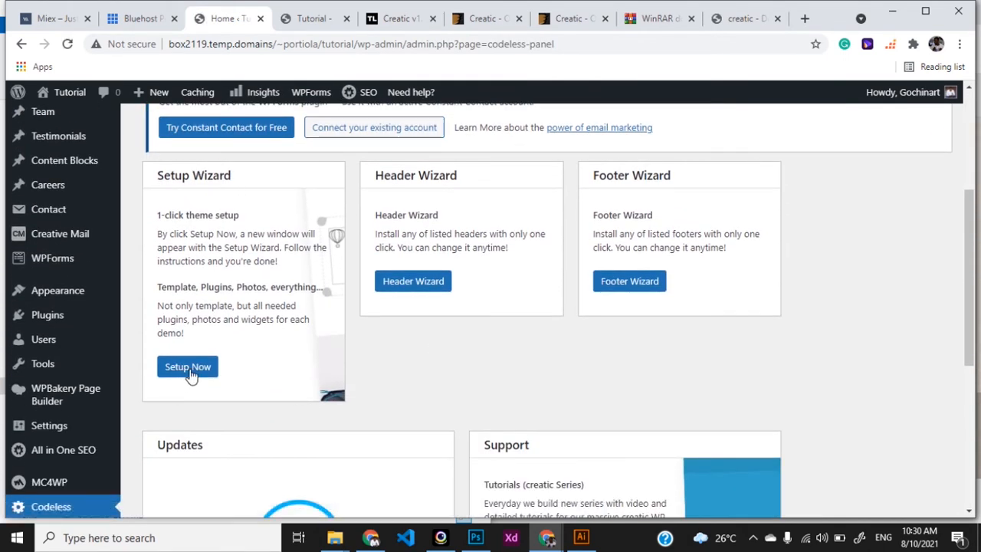
{"action": "left_click", "coordinate": [179, 375]}
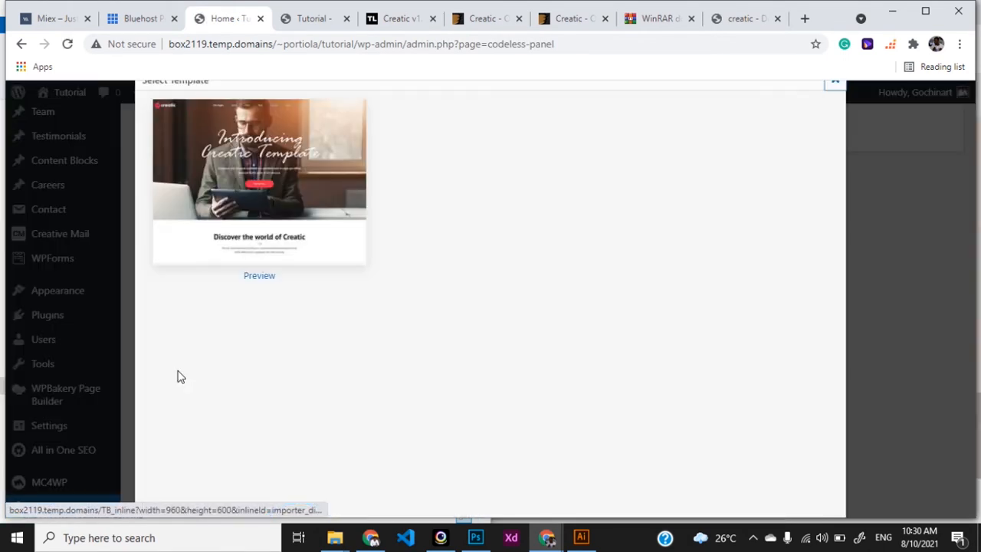
{"action": "left_click", "coordinate": [299, 195]}
{"action": "left_click", "coordinate": [563, 136]}
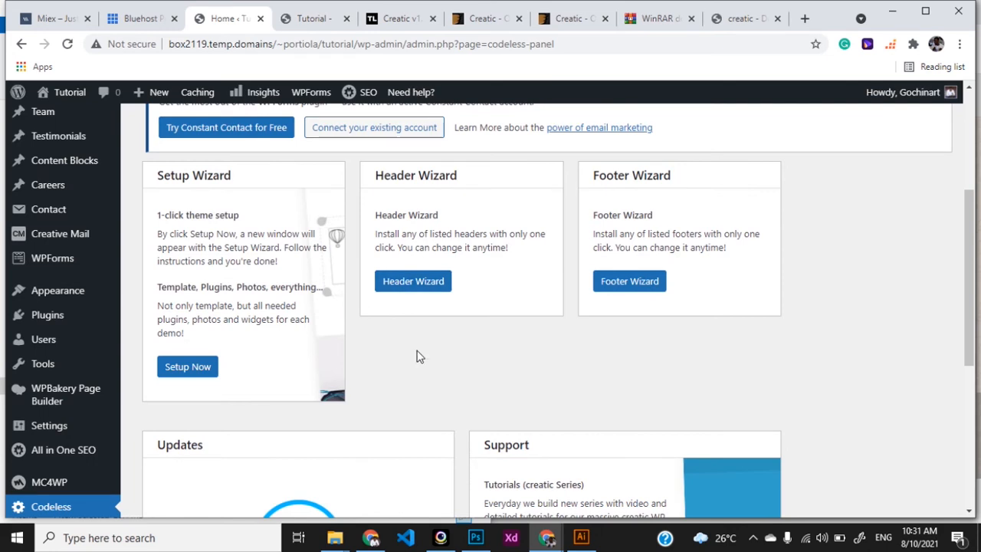
{"action": "left_click", "coordinate": [312, 19]}
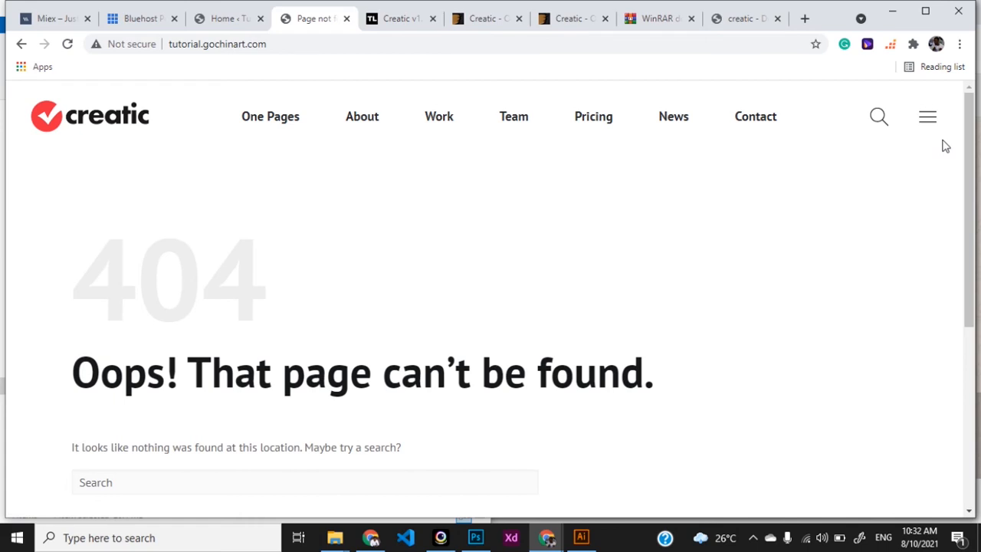
Step: Open the imported One Pages > Parallax demo (Home 4) on the live site
{"action": "scroll", "coordinate": [846, 291], "scroll_direction": "down", "scroll_amount": 4}
{"action": "scroll", "coordinate": [844, 291], "scroll_direction": "down", "scroll_amount": 1}
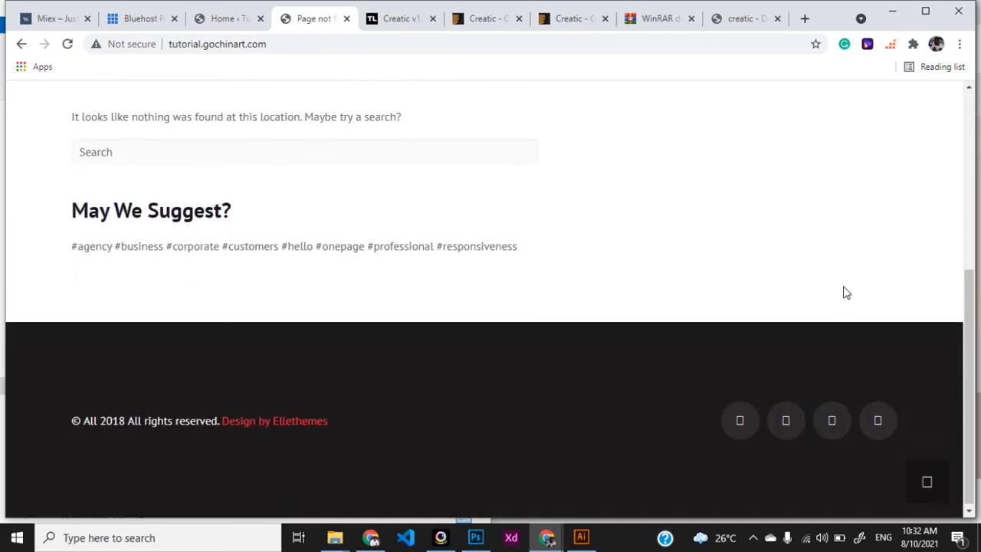
{"action": "scroll", "coordinate": [442, 411], "scroll_direction": "up", "scroll_amount": 5}
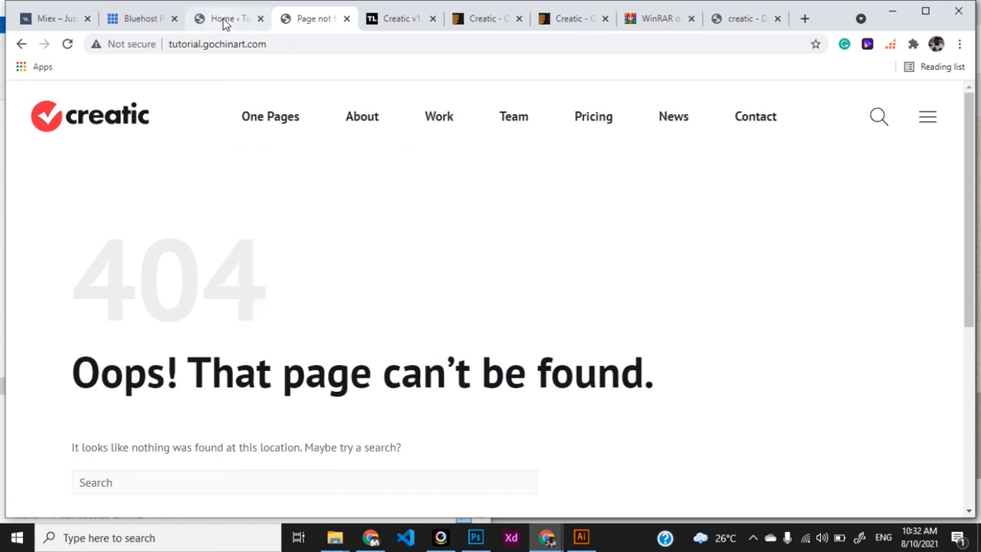
{"action": "mouse_move", "coordinate": [270, 117]}
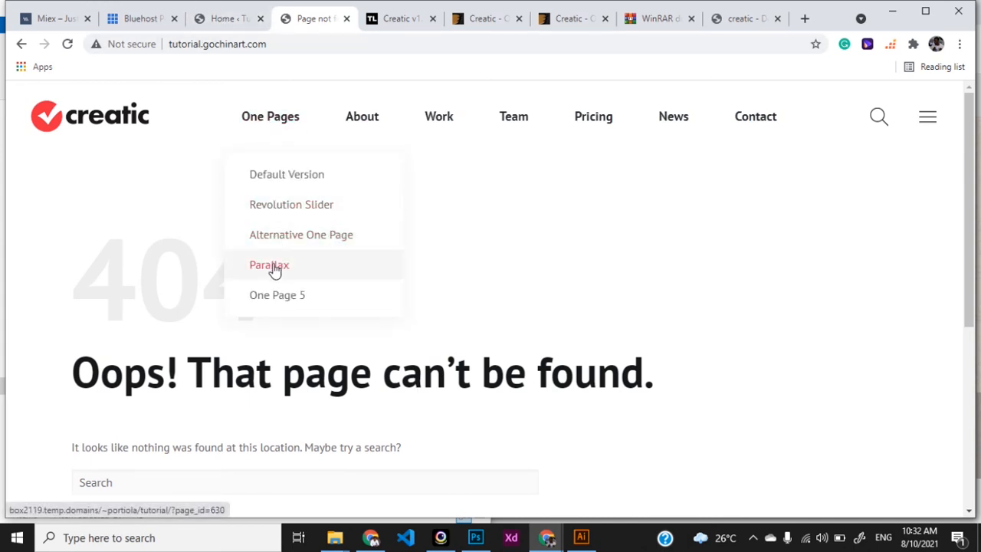
{"action": "left_click", "coordinate": [275, 268]}
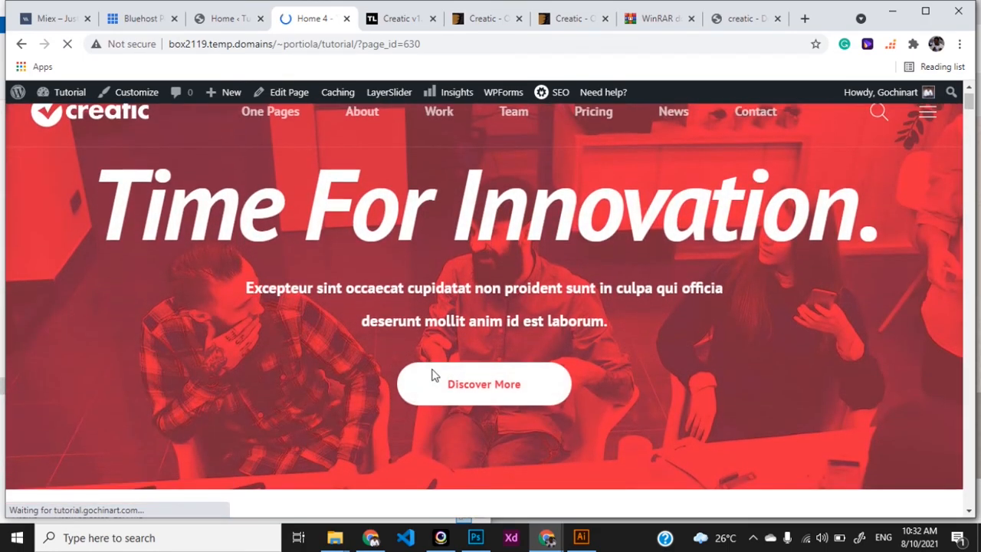
Step: Scroll through the Home 4 page, then go back to the Codeless admin panel
{"action": "scroll", "coordinate": [432, 375], "scroll_direction": "down", "scroll_amount": 10}
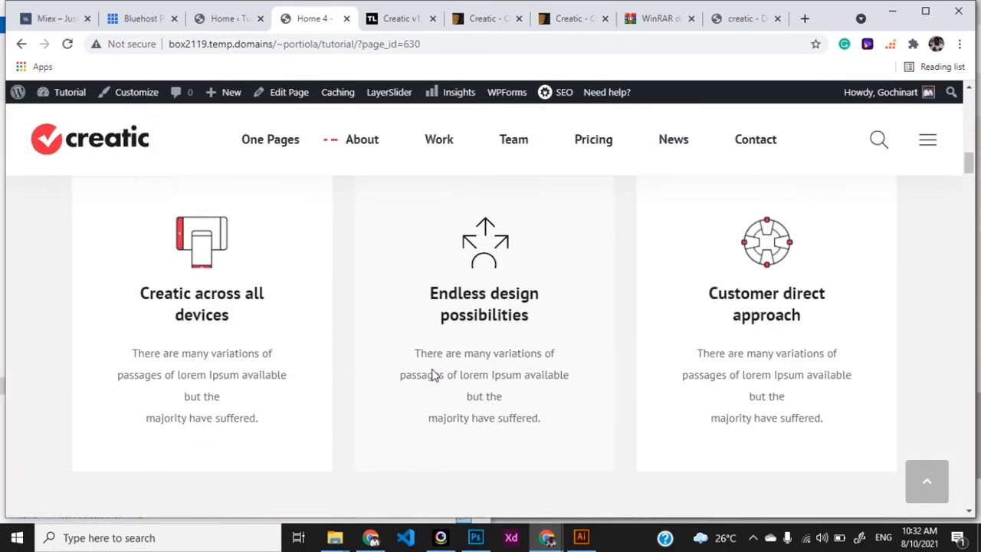
{"action": "scroll", "coordinate": [434, 375], "scroll_direction": "down", "scroll_amount": 15}
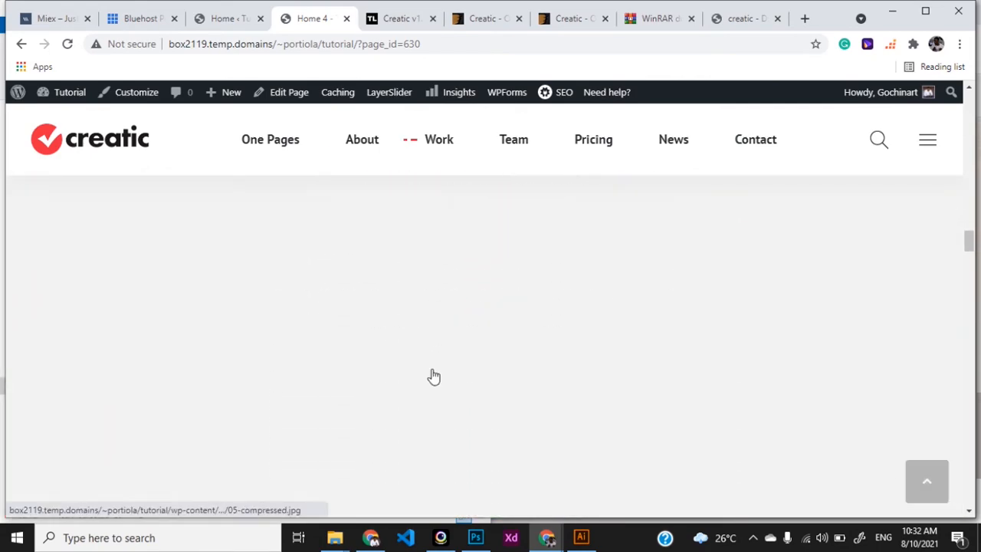
{"action": "scroll", "coordinate": [415, 302], "scroll_direction": "down", "scroll_amount": 15}
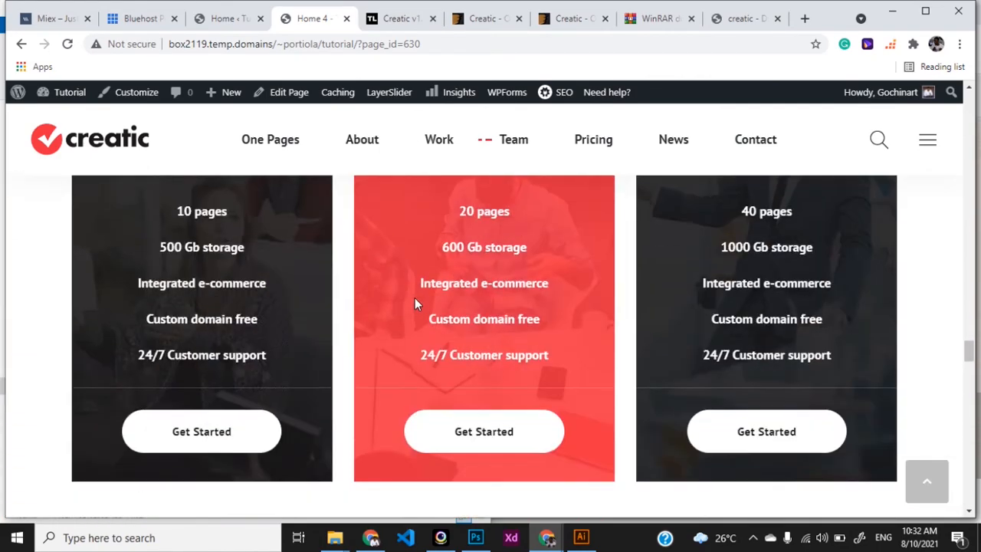
{"action": "scroll", "coordinate": [415, 303], "scroll_direction": "down", "scroll_amount": 15}
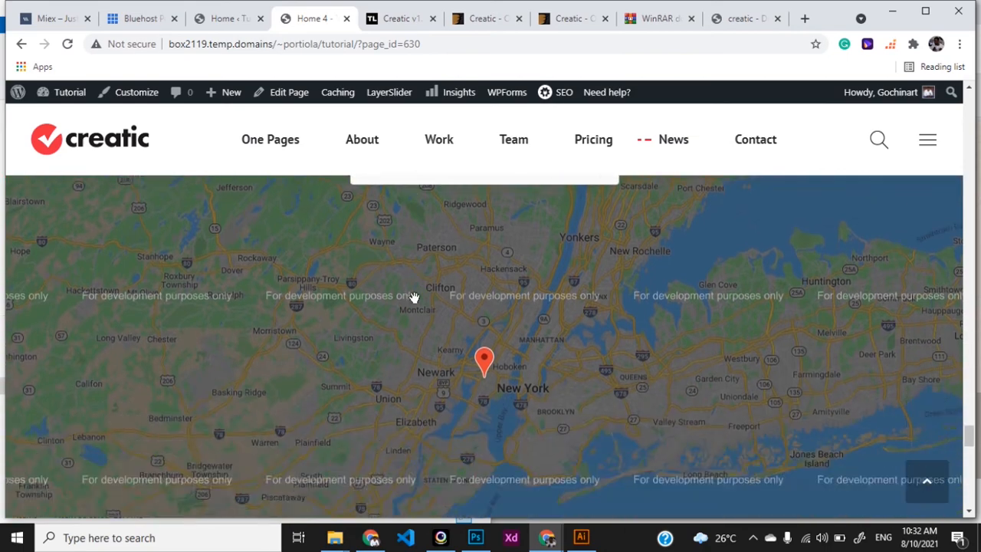
{"action": "scroll", "coordinate": [413, 297], "scroll_direction": "down", "scroll_amount": 10}
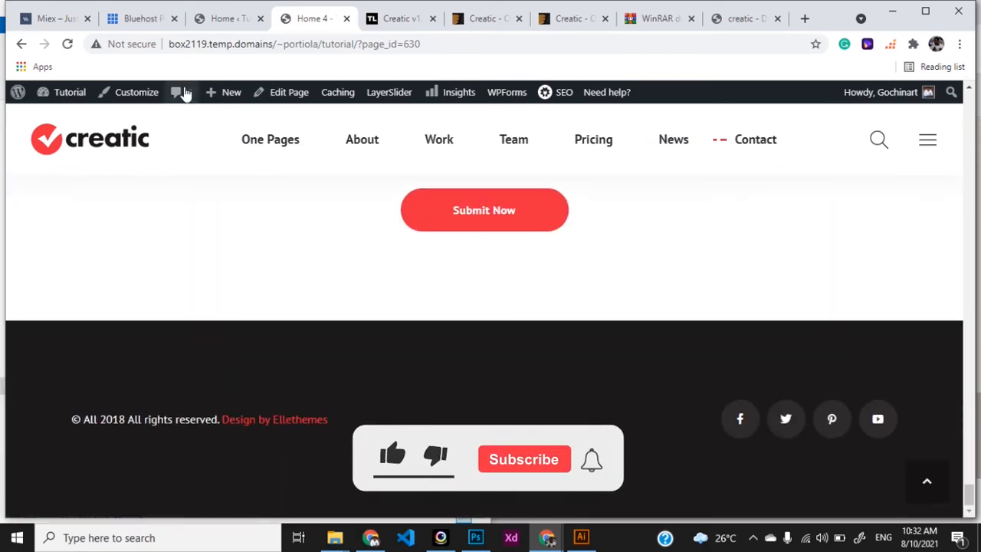
{"action": "left_click", "coordinate": [229, 23]}
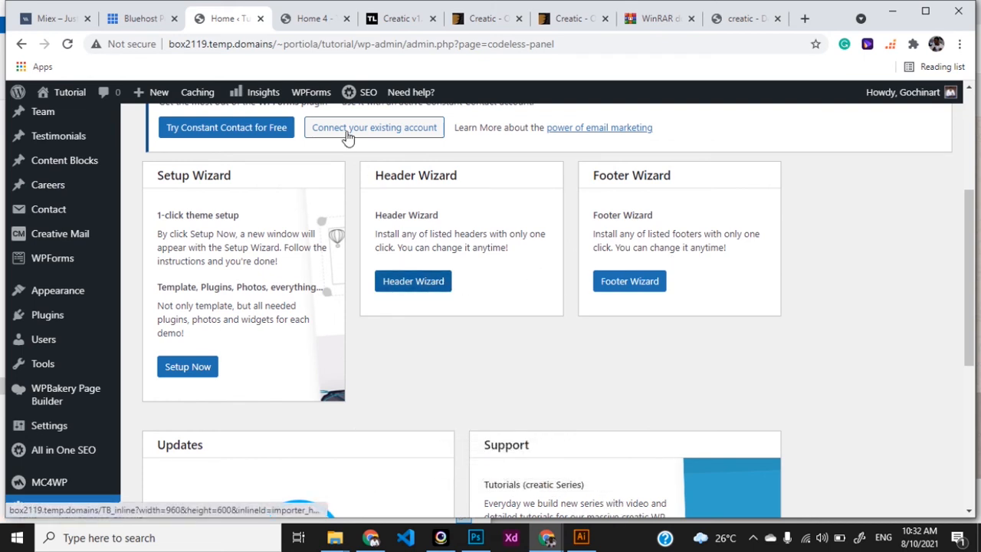
Step: Install the Creatic header layout with the Header Wizard
{"action": "left_click", "coordinate": [300, 23]}
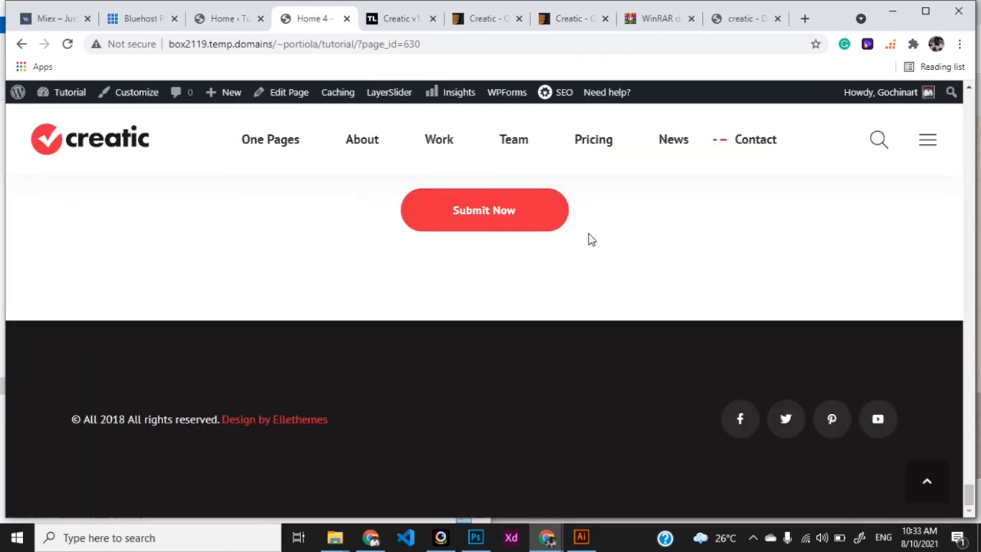
{"action": "left_click", "coordinate": [221, 21]}
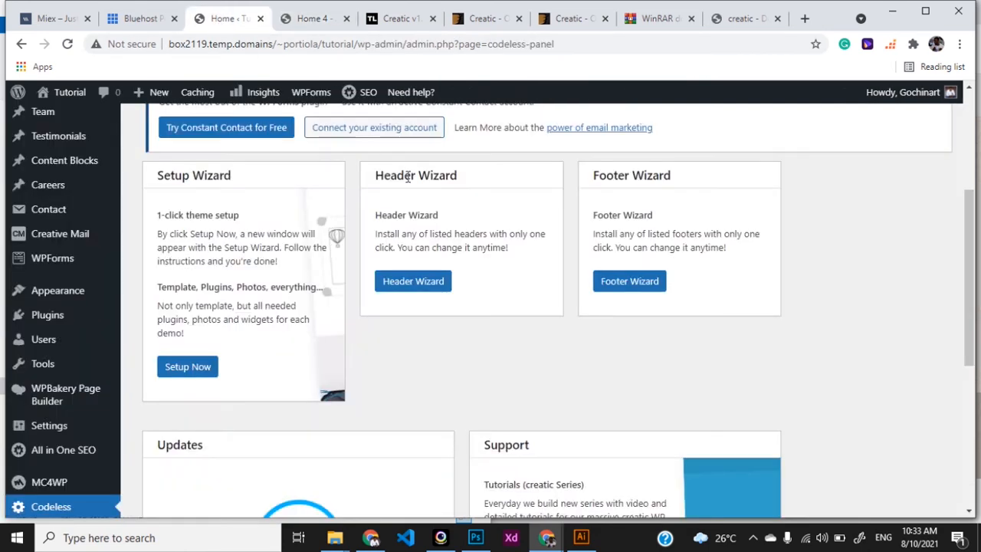
{"action": "left_click", "coordinate": [409, 284]}
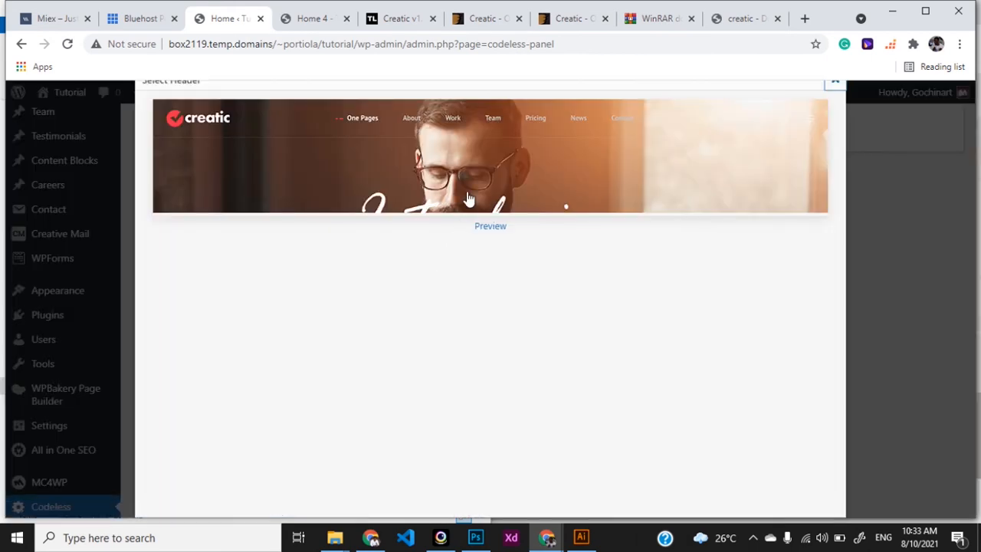
{"action": "left_click", "coordinate": [473, 184]}
{"action": "left_click", "coordinate": [555, 140]}
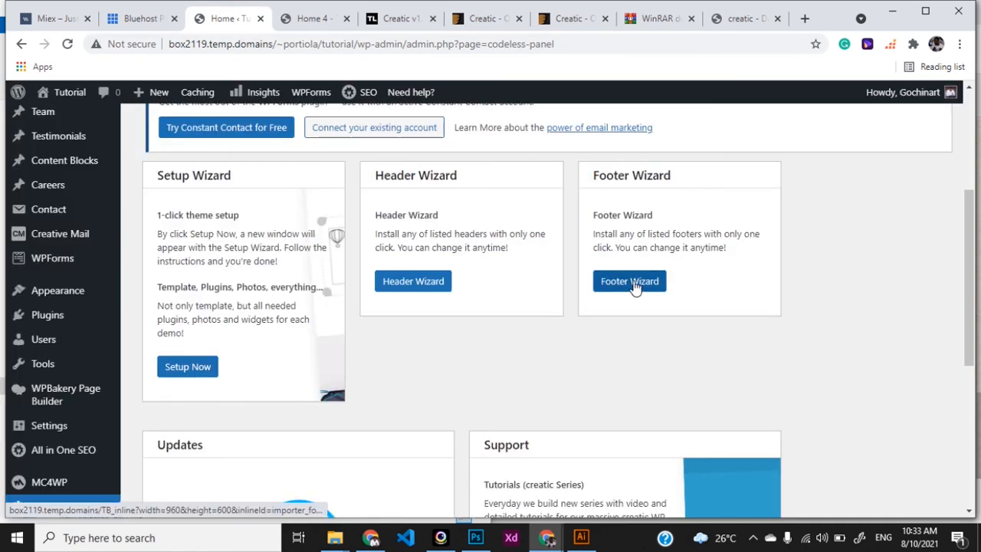
Step: Apply the Footer 1 layout with the Footer Wizard
{"action": "left_click", "coordinate": [633, 281]}
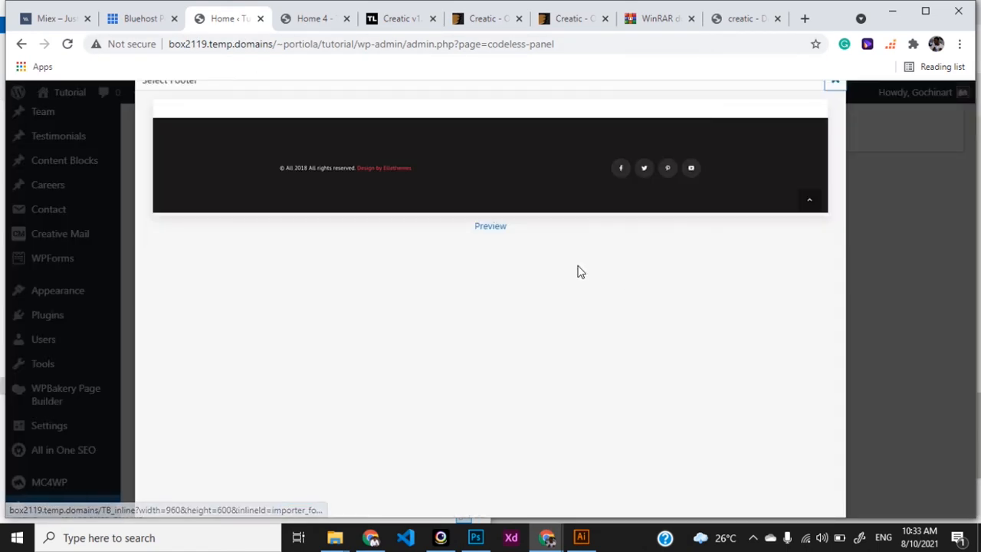
{"action": "left_click", "coordinate": [480, 188]}
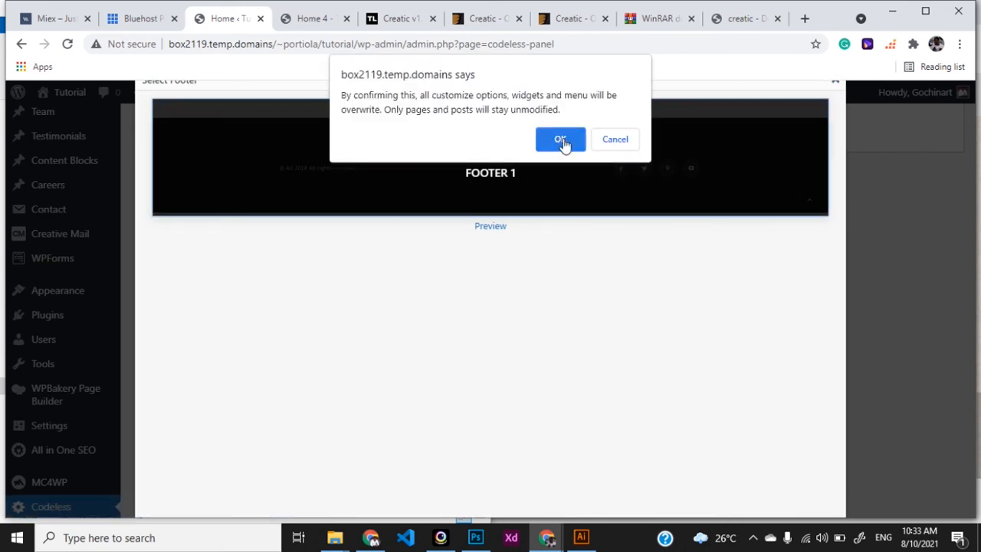
{"action": "left_click", "coordinate": [565, 141]}
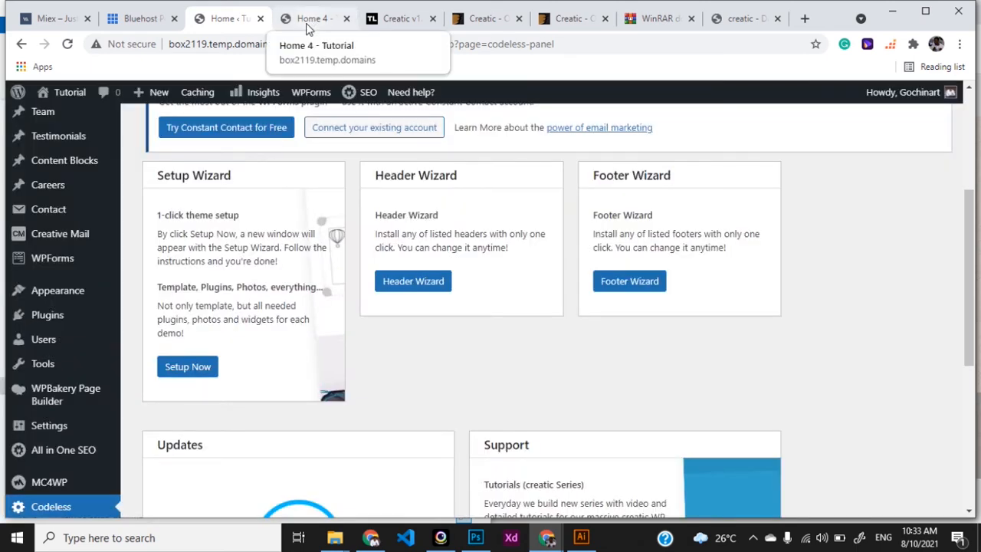
Step: Review the Home 4 page tab after the header and footer changes
{"action": "left_click", "coordinate": [306, 27]}
{"action": "scroll", "coordinate": [412, 327], "scroll_direction": "up", "scroll_amount": 8}
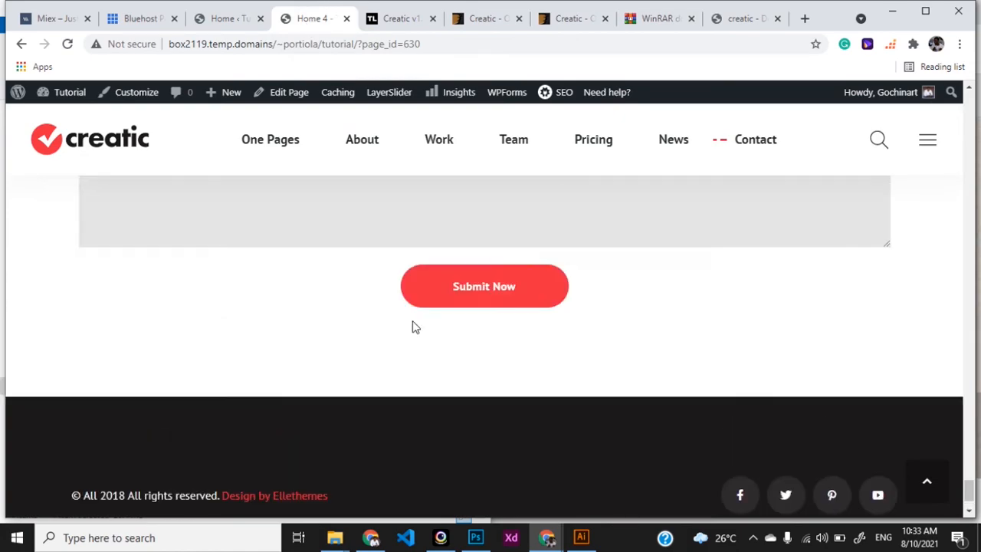
{"action": "scroll", "coordinate": [412, 322], "scroll_direction": "up", "scroll_amount": 12}
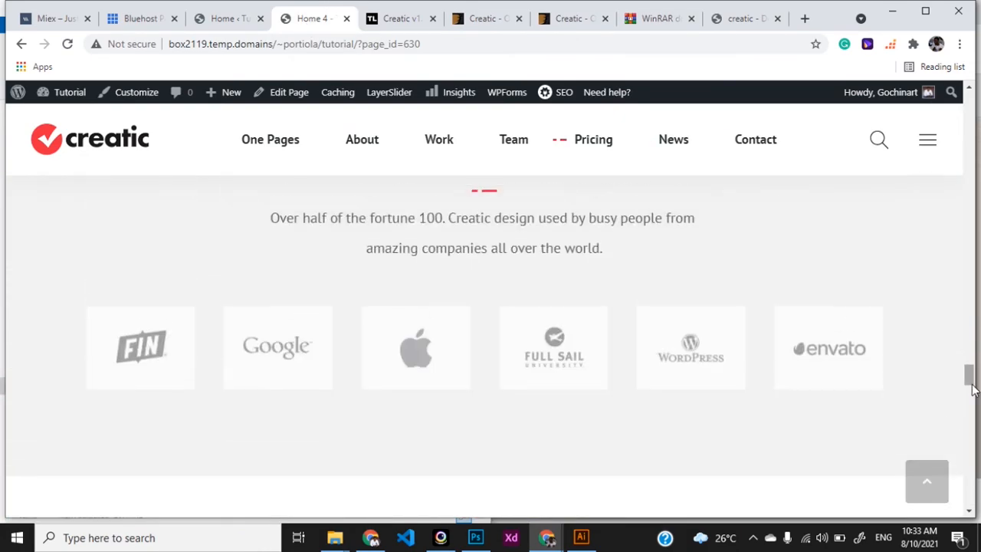
{"action": "left_click_drag", "start_coordinate": [974, 389], "coordinate": [967, 111]}
Step: Load tutorial.gochinart.com, then return to the Codeless admin panel
{"action": "left_click_drag", "start_coordinate": [435, 44], "coordinate": [158, 50]}
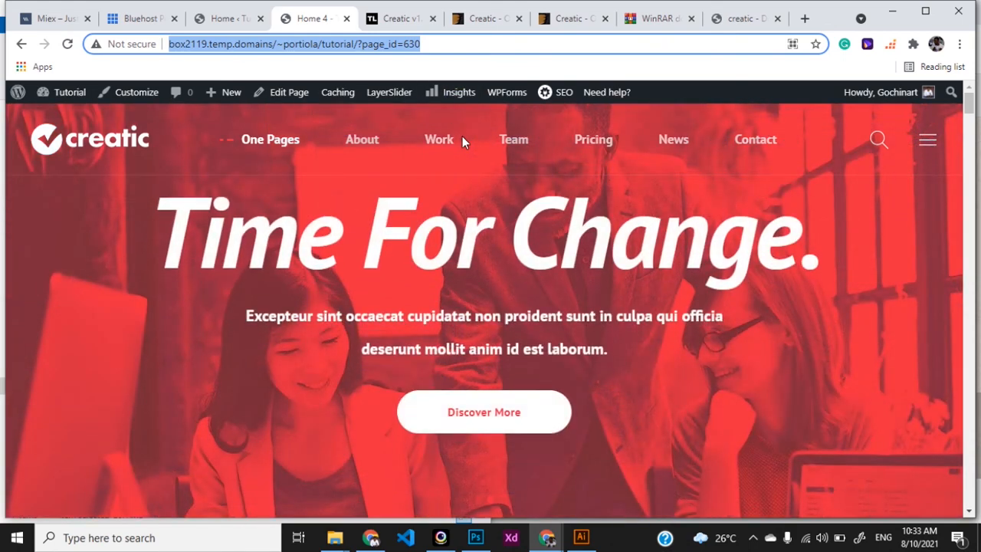
{"action": "type", "text": "tu"}
{"action": "key", "text": "Return"}
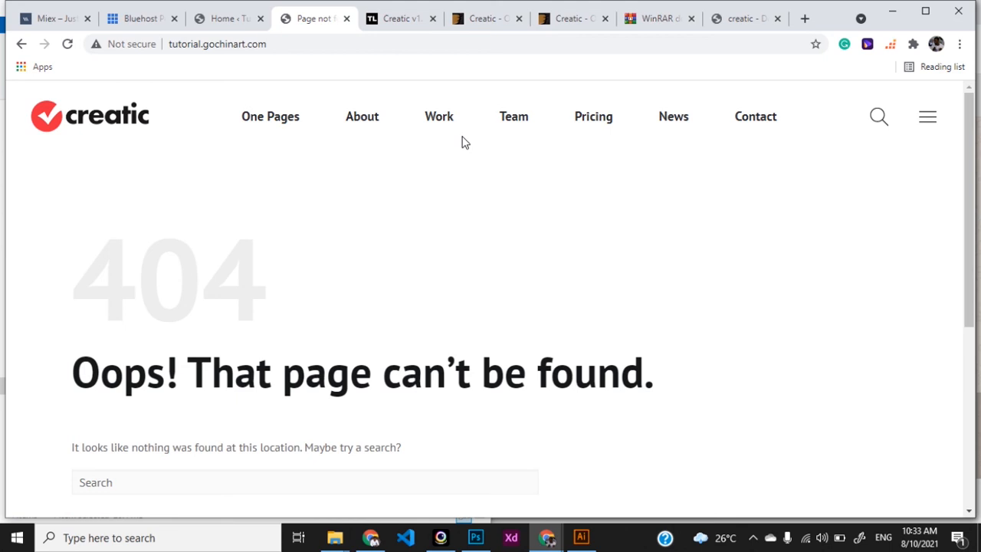
{"action": "left_click", "coordinate": [220, 21]}
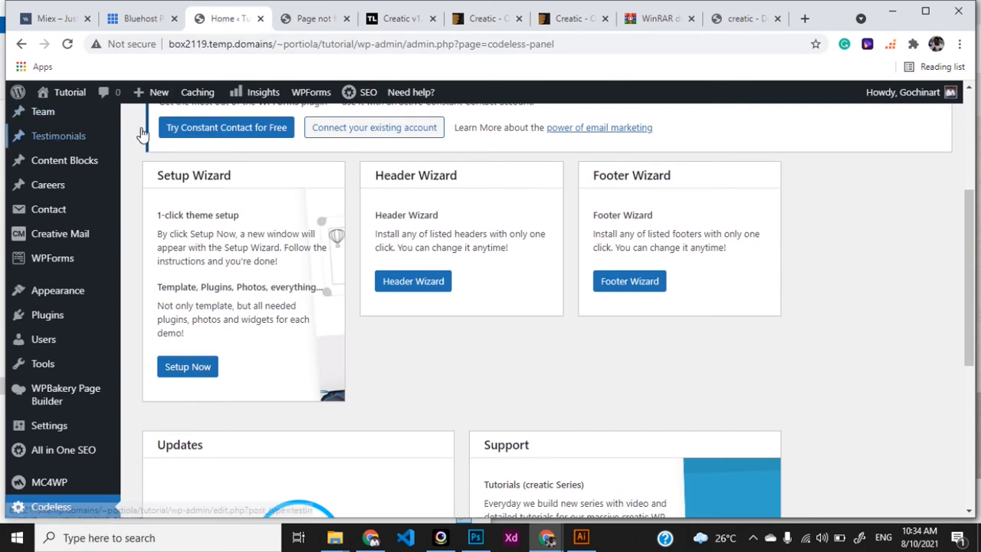
Step: Open Appearance > Customize and its Homepage Settings section, which shows a static page
{"action": "scroll", "coordinate": [265, 228], "scroll_direction": "up", "scroll_amount": 1}
{"action": "scroll", "coordinate": [265, 228], "scroll_direction": "up", "scroll_amount": 2}
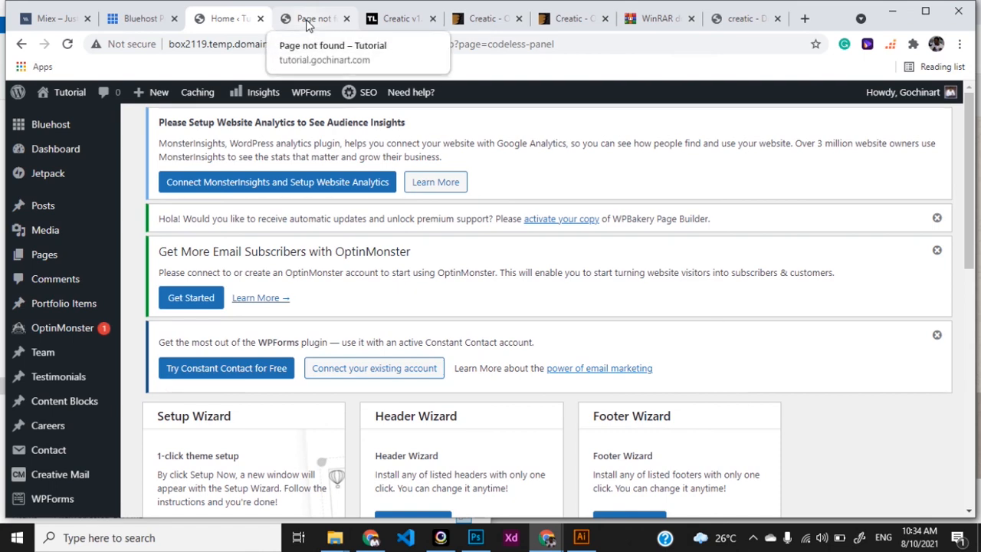
{"action": "scroll", "coordinate": [90, 374], "scroll_direction": "down", "scroll_amount": 1}
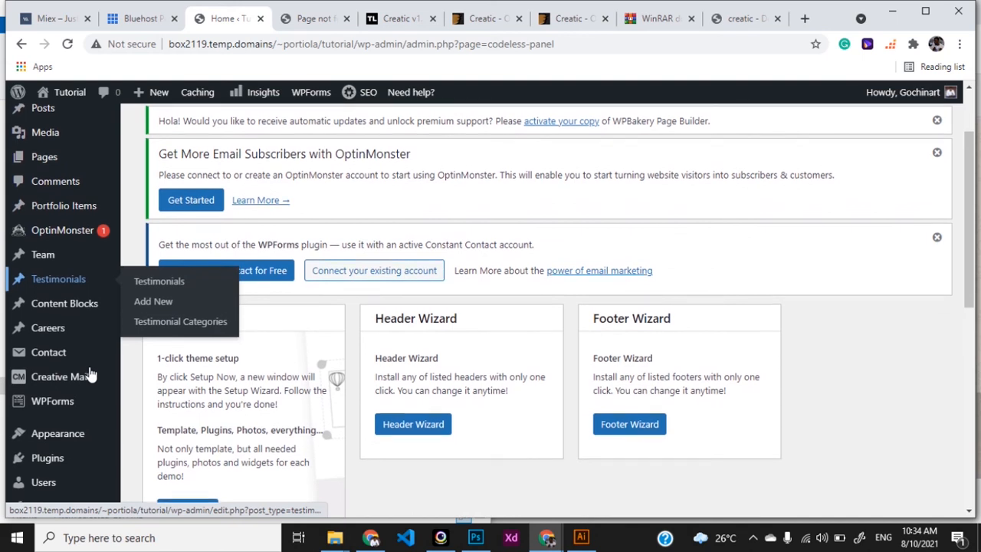
{"action": "mouse_move", "coordinate": [75, 424]}
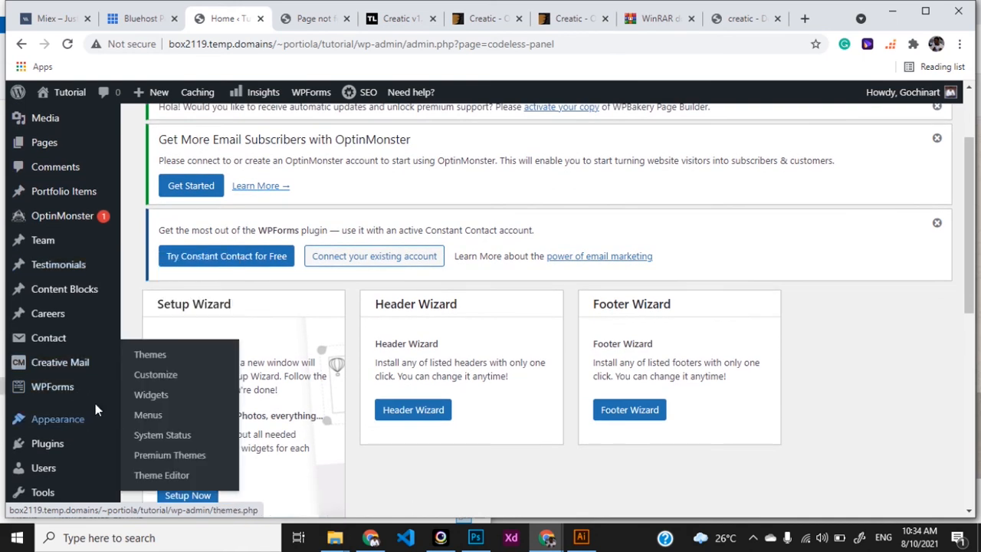
{"action": "left_click", "coordinate": [162, 377]}
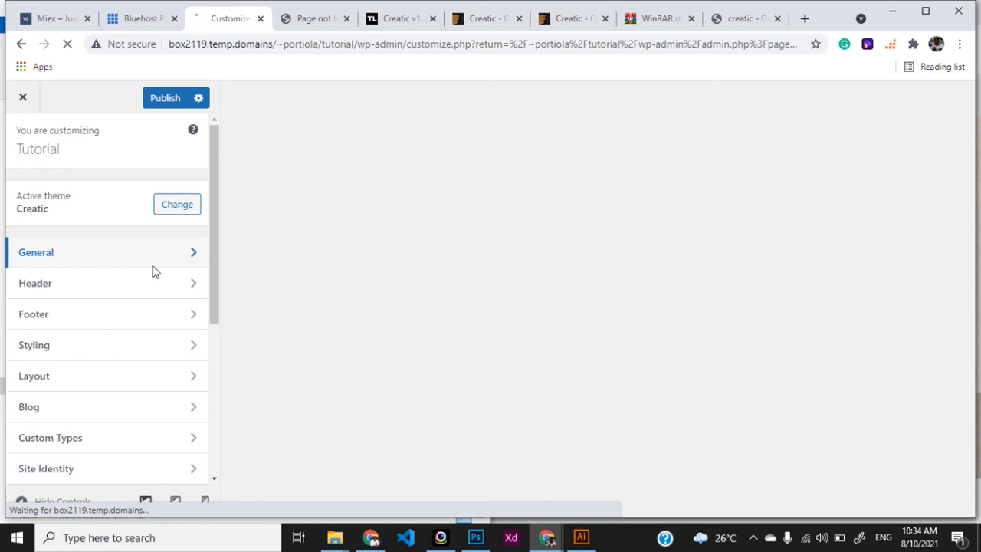
{"action": "scroll", "coordinate": [145, 396], "scroll_direction": "down", "scroll_amount": 2}
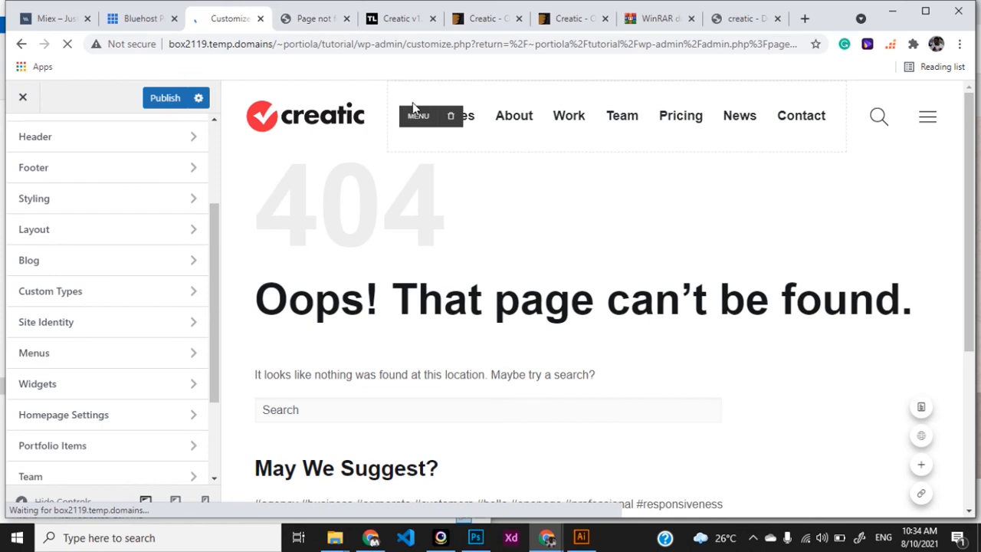
{"action": "left_click", "coordinate": [132, 420]}
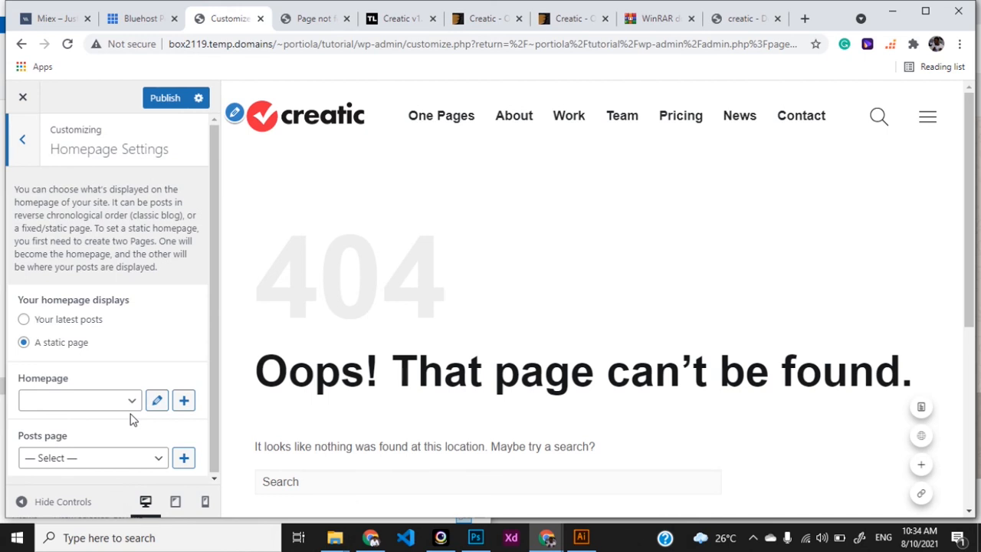
Step: Choose Home 4 as the static homepage in Homepage Settings
{"action": "left_click", "coordinate": [22, 141]}
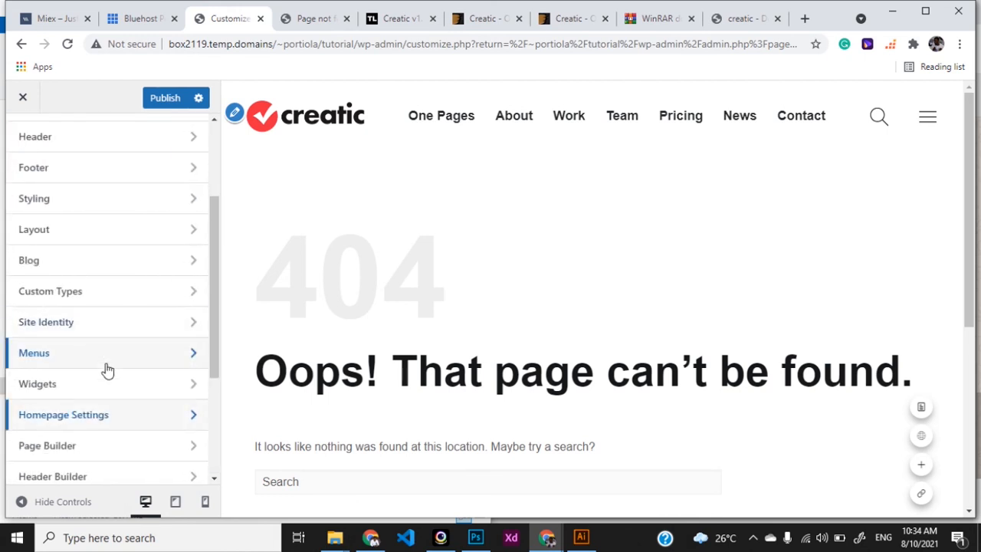
{"action": "scroll", "coordinate": [100, 202], "scroll_direction": "up", "scroll_amount": 1}
{"action": "scroll", "coordinate": [101, 201], "scroll_direction": "down", "scroll_amount": 3}
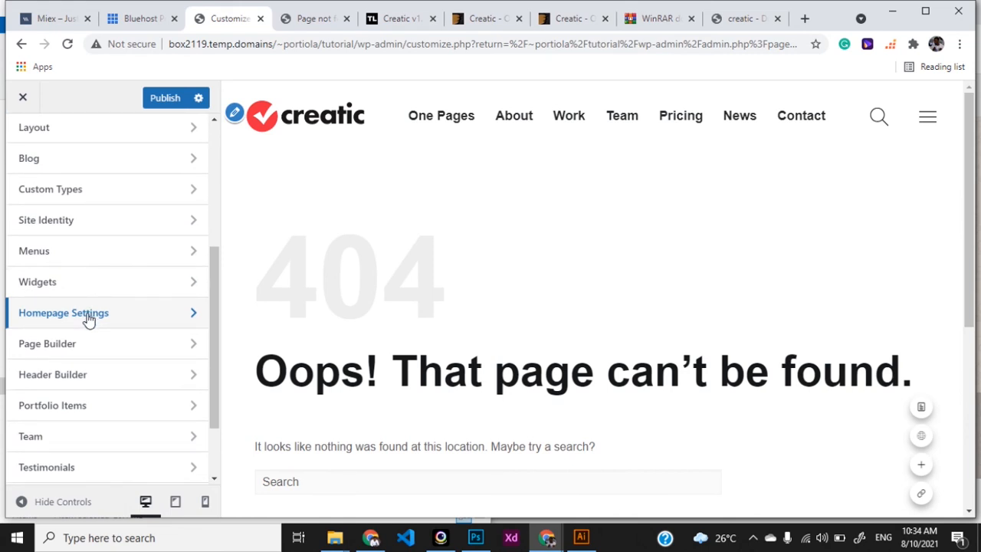
{"action": "left_click", "coordinate": [88, 320]}
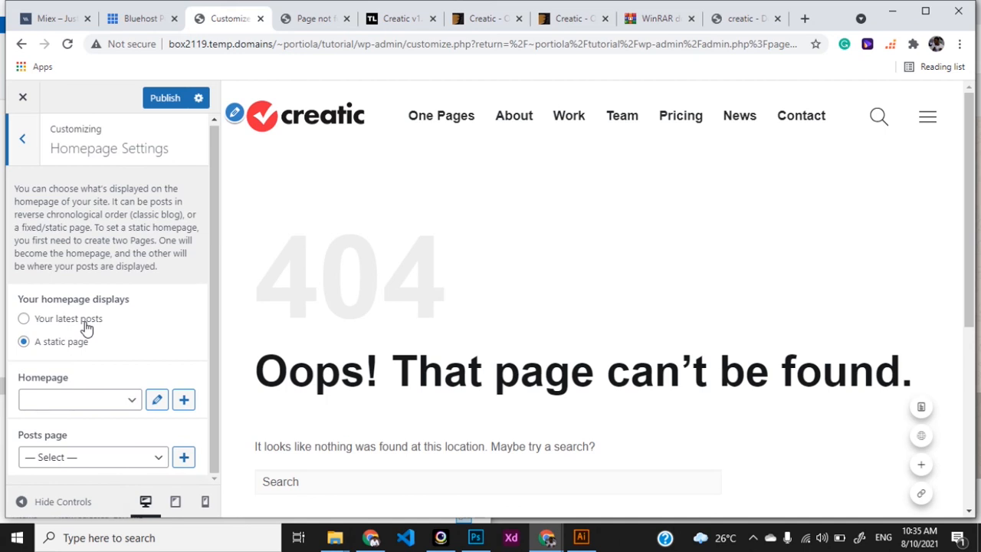
{"action": "left_click", "coordinate": [110, 400]}
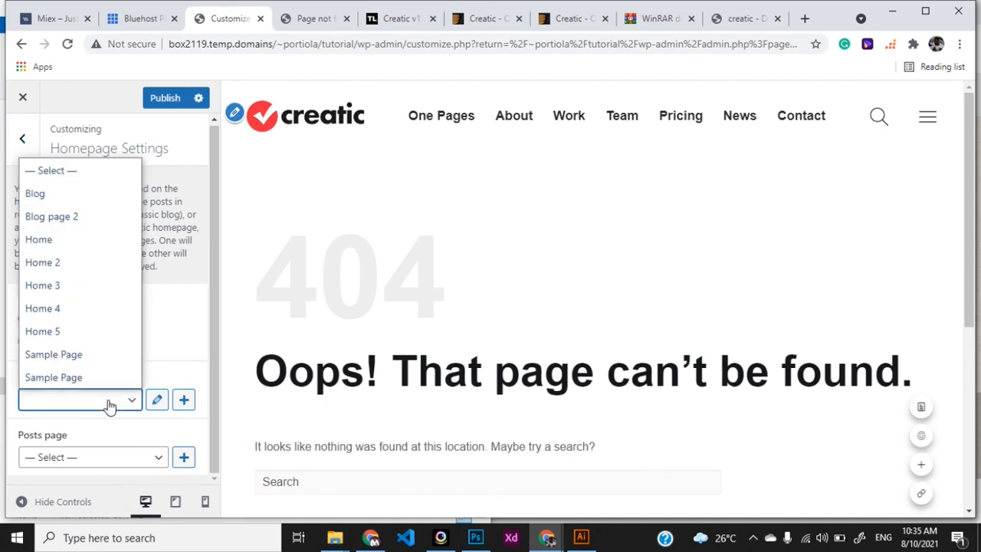
{"action": "left_click", "coordinate": [86, 306]}
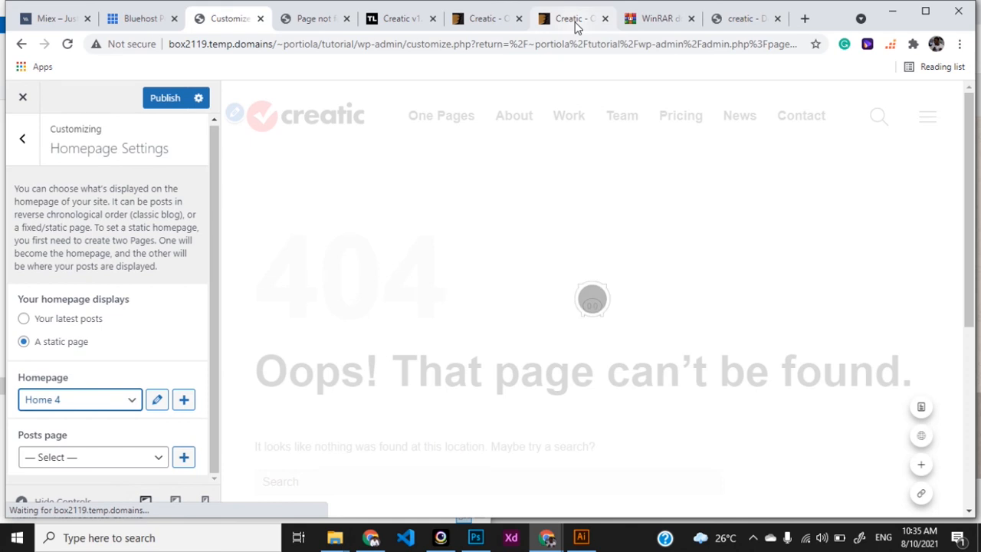
{"action": "left_click", "coordinate": [575, 20]}
{"action": "mouse_move", "coordinate": [270, 188]}
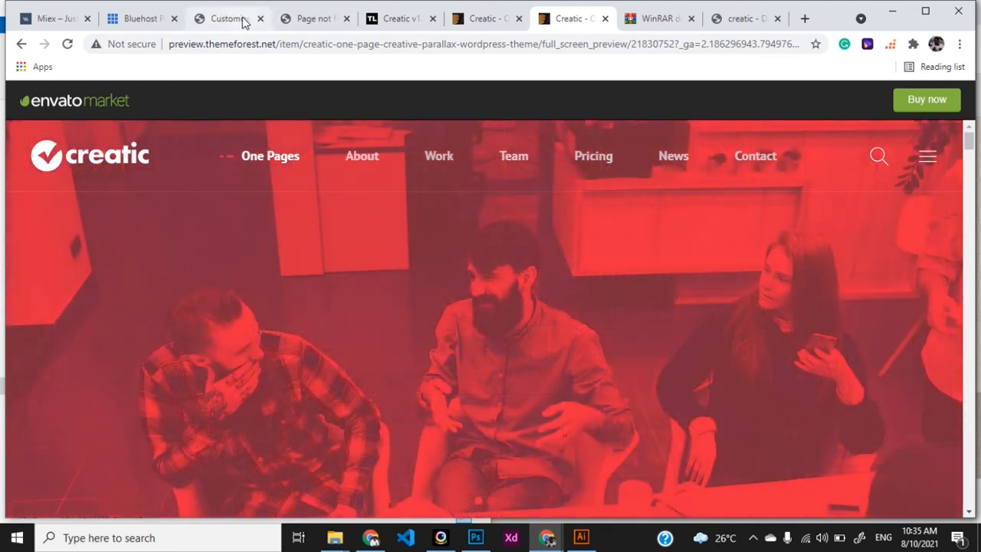
{"action": "left_click", "coordinate": [239, 19]}
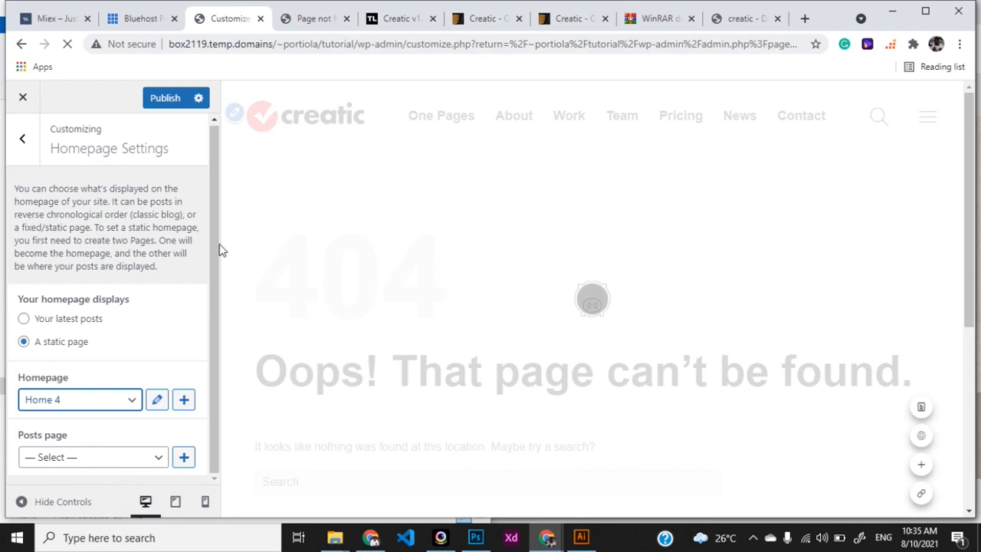
Step: Set Blog page 2 as the posts page and publish the homepage settings
{"action": "left_click", "coordinate": [128, 459]}
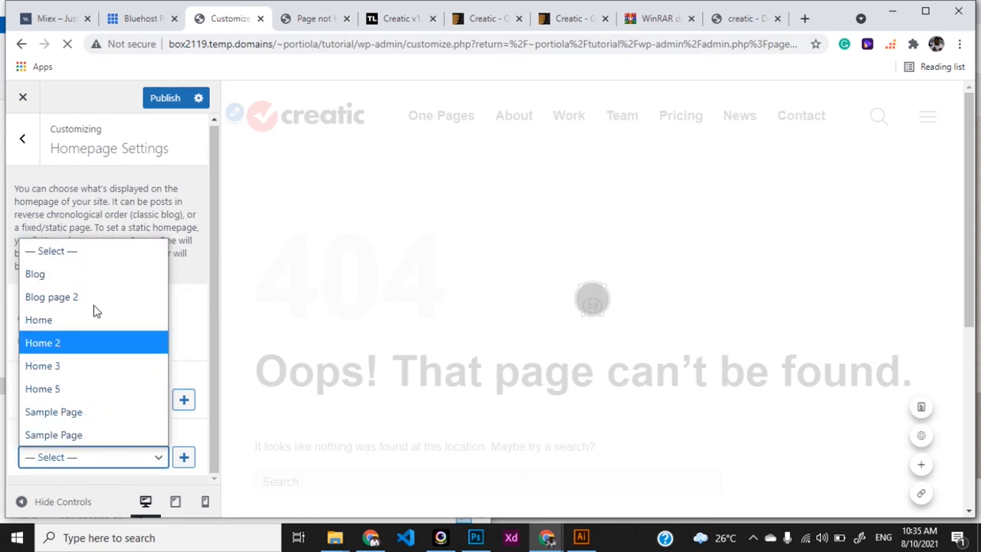
{"action": "left_click", "coordinate": [87, 299]}
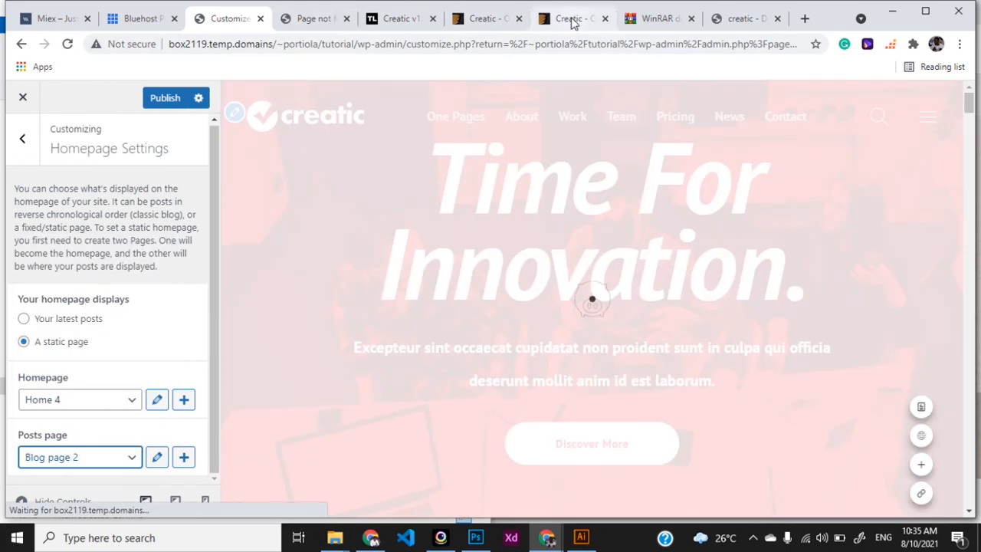
{"action": "left_click", "coordinate": [571, 20]}
{"action": "mouse_move", "coordinate": [667, 165]}
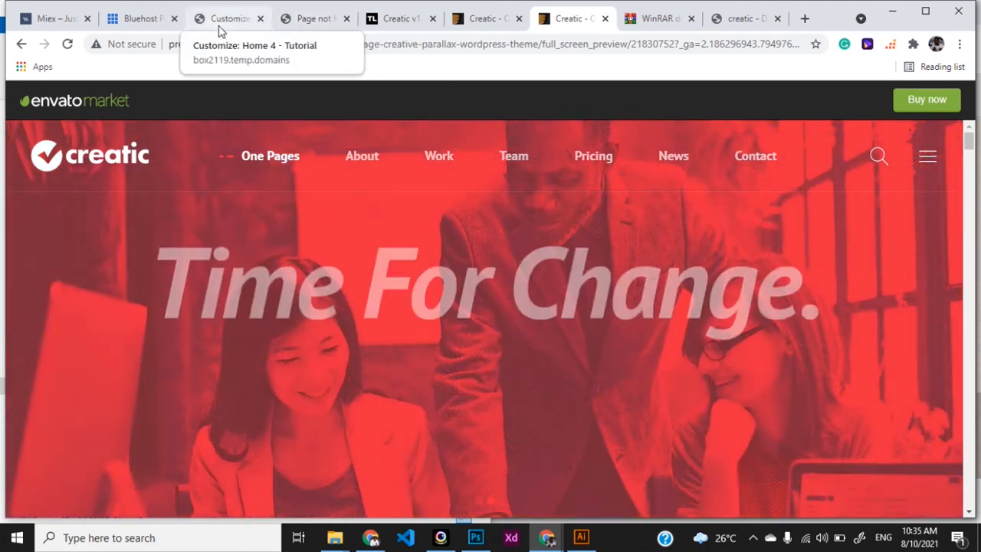
{"action": "left_click", "coordinate": [221, 23]}
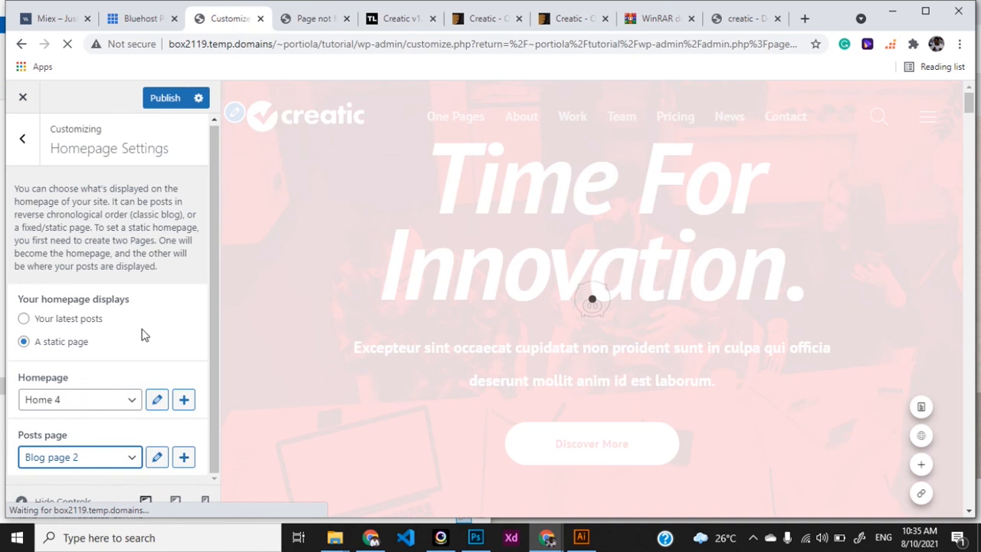
{"action": "left_click", "coordinate": [164, 100]}
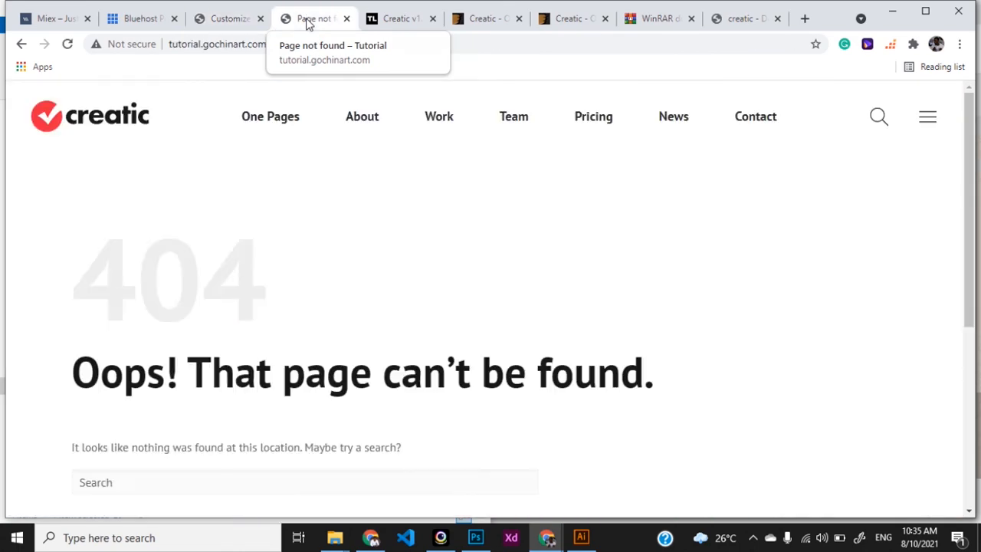
{"action": "left_click", "coordinate": [307, 20]}
Step: Reload tutorial.gochinart.com from the address bar to load the new Home 4 homepage
{"action": "left_click", "coordinate": [307, 39]}
{"action": "key", "text": "Return"}
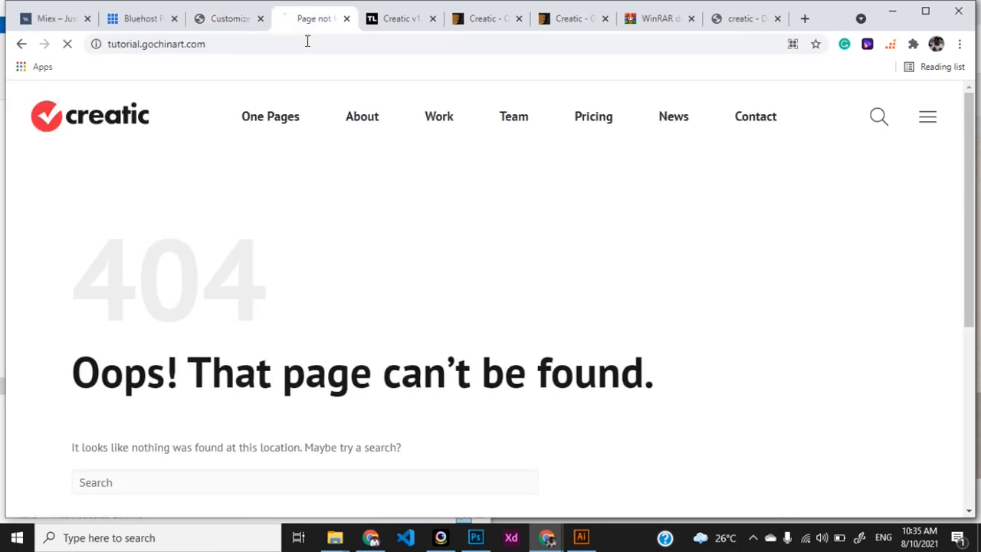
{"action": "mouse_move", "coordinate": [316, 294]}
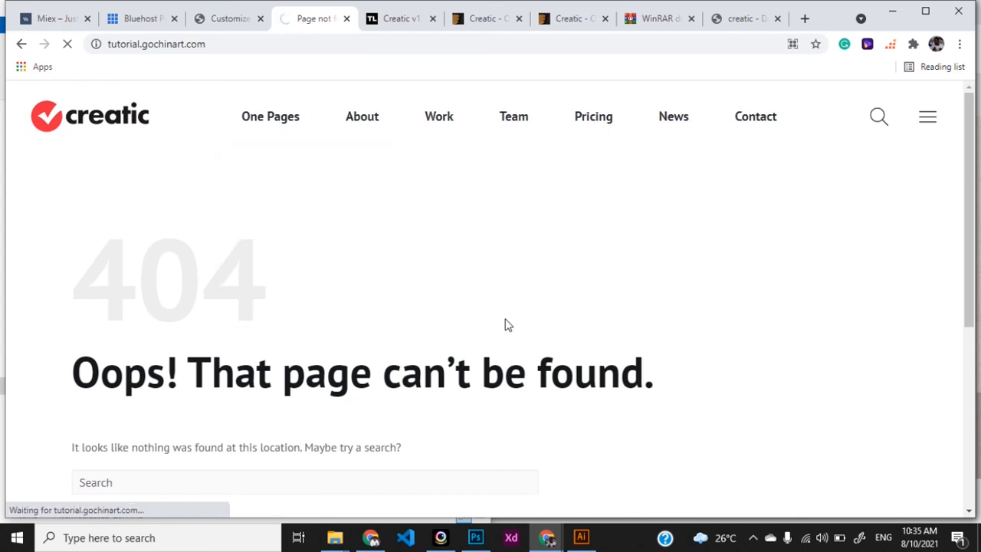